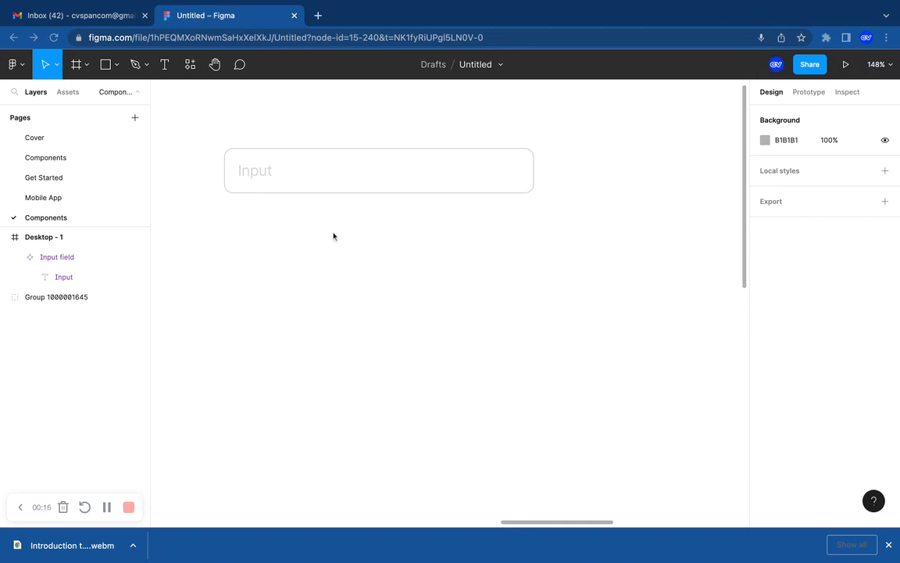
# Add a second variant to the Input field component and place the arrow-down-s-line icon from an "arrow" asset search inside it
pyautogui.click(304, 179)
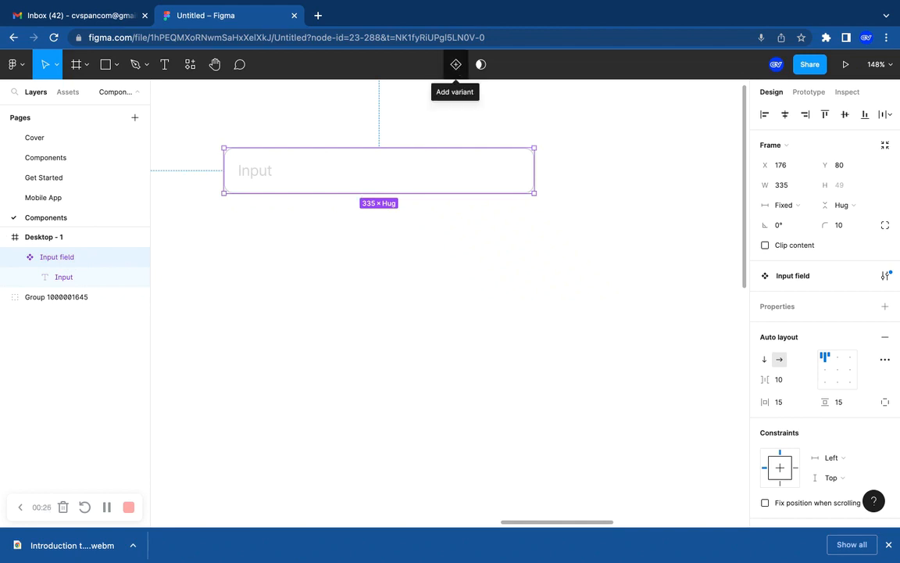
pyautogui.click(456, 64)
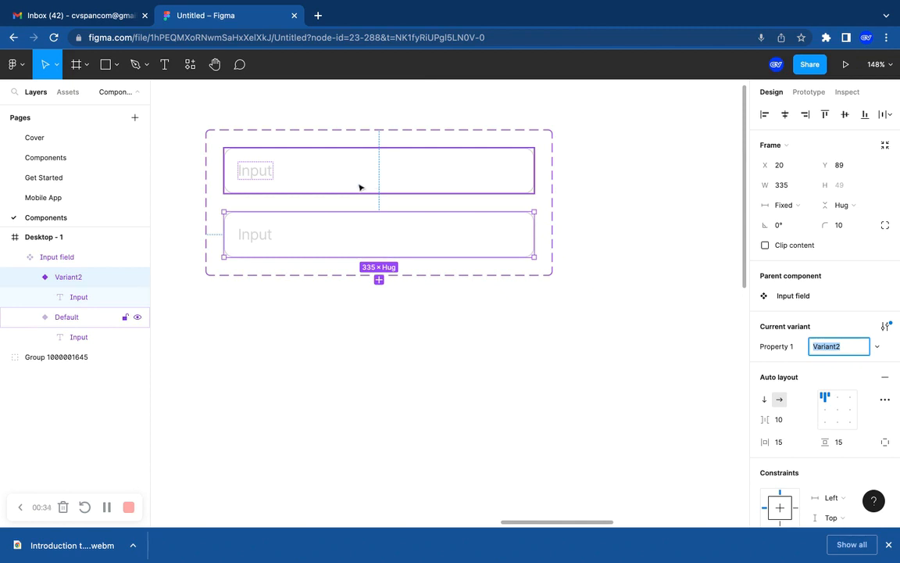
pyautogui.click(69, 93)
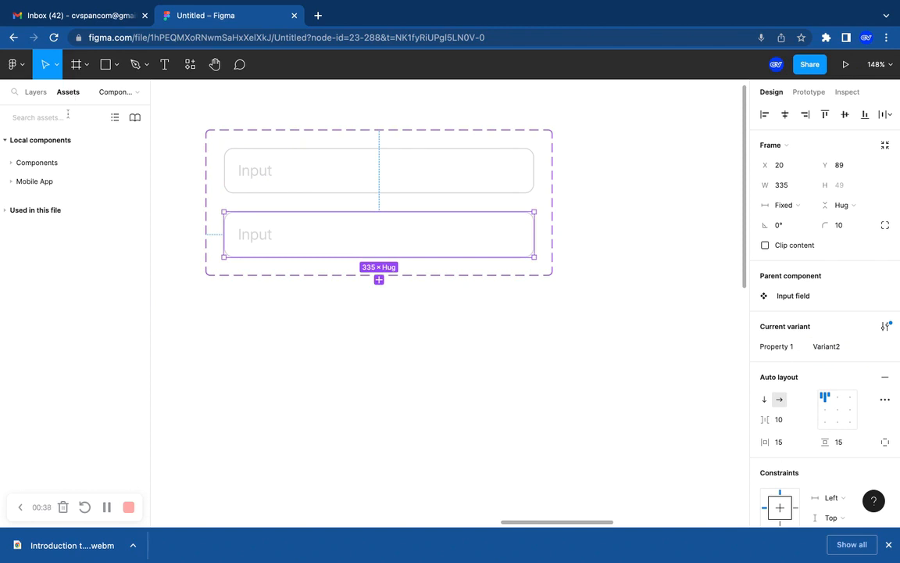
pyautogui.write('arrow')
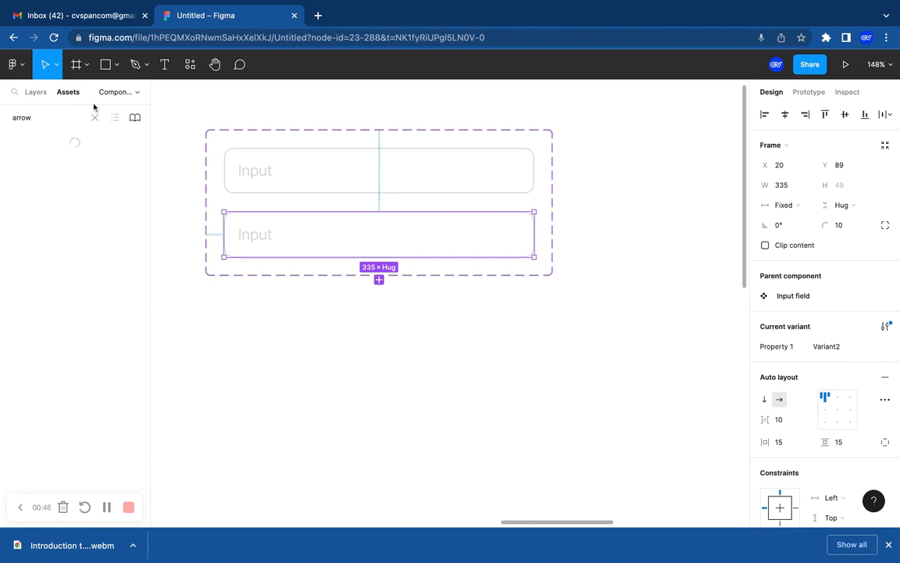
pyautogui.scroll(-2, 74, 303)
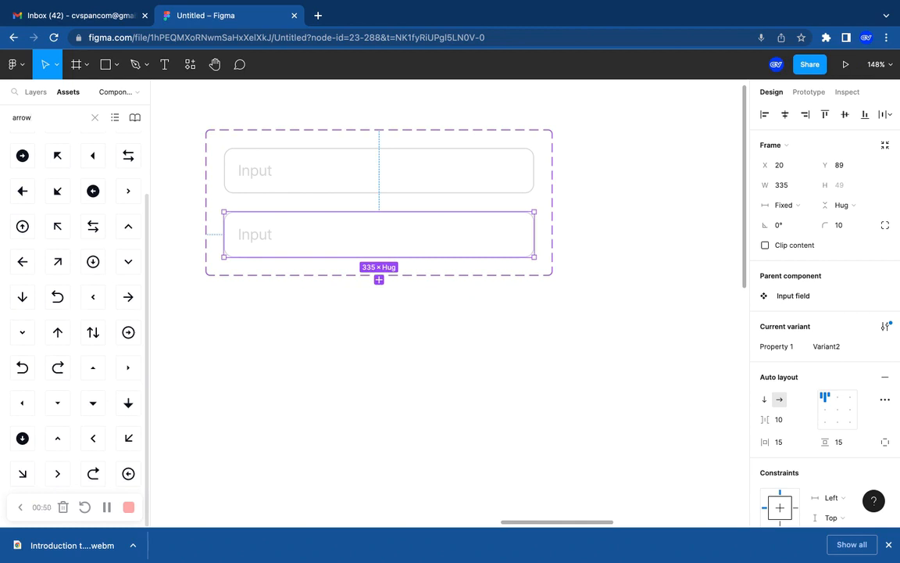
pyautogui.click(128, 262)
pyautogui.moveTo(128, 262); pyautogui.dragTo(460, 334)
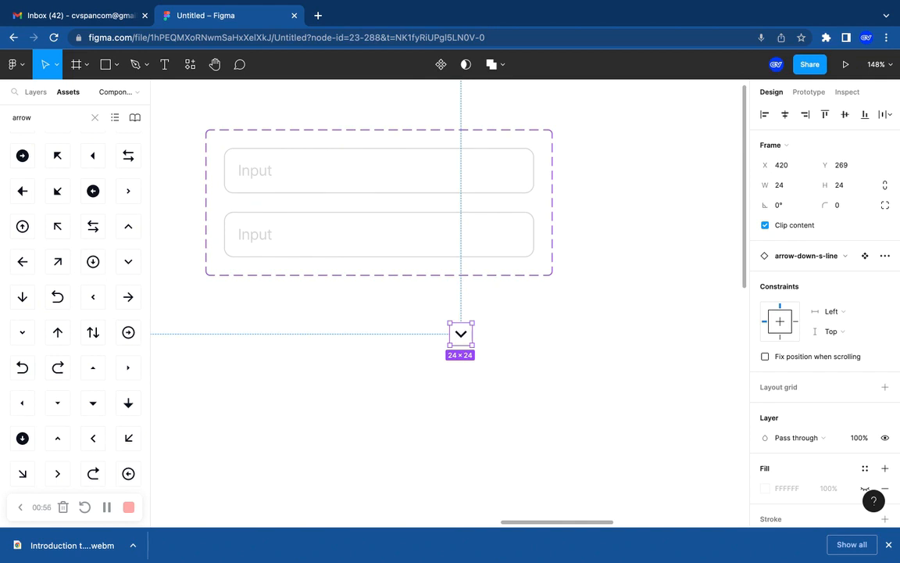
pyautogui.moveTo(460, 339); pyautogui.dragTo(423, 243)
pyautogui.moveTo(460, 340); pyautogui.dragTo(423, 239)
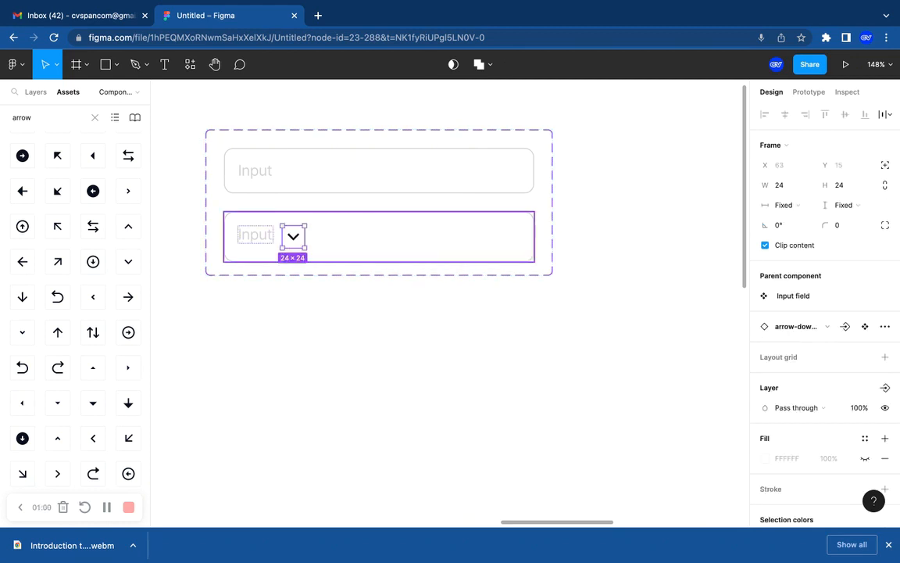
pyautogui.click(376, 357)
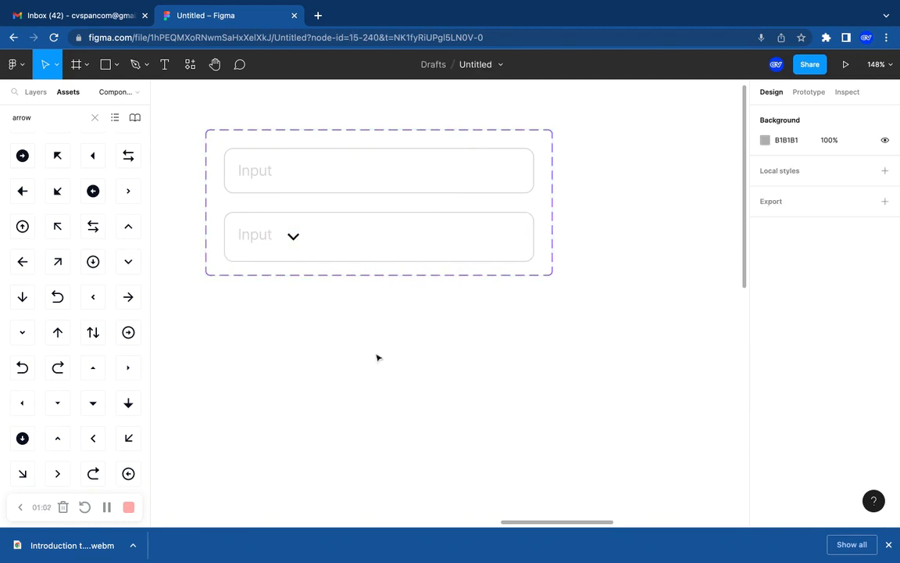
# Reduce the height of the variant with the arrow to about 52
pyautogui.click(412, 250)
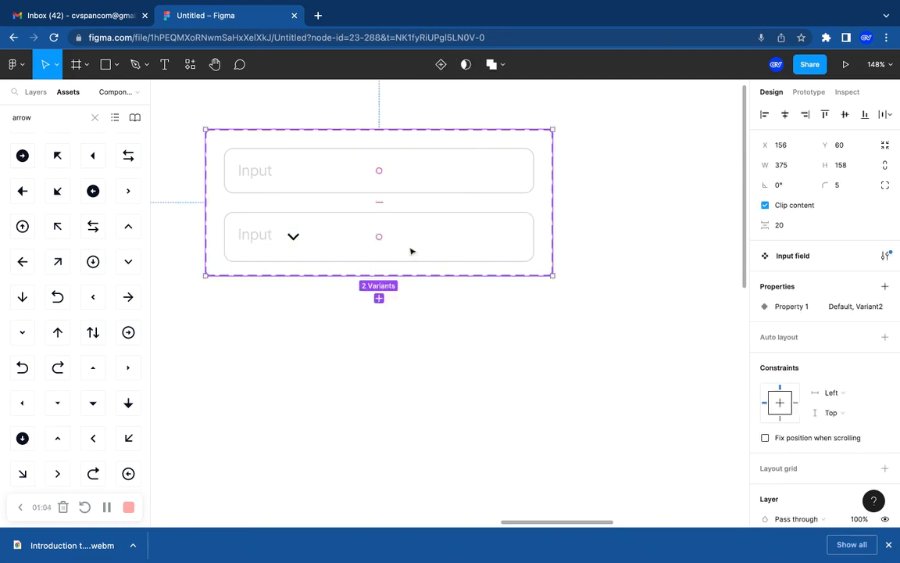
pyautogui.click(332, 176)
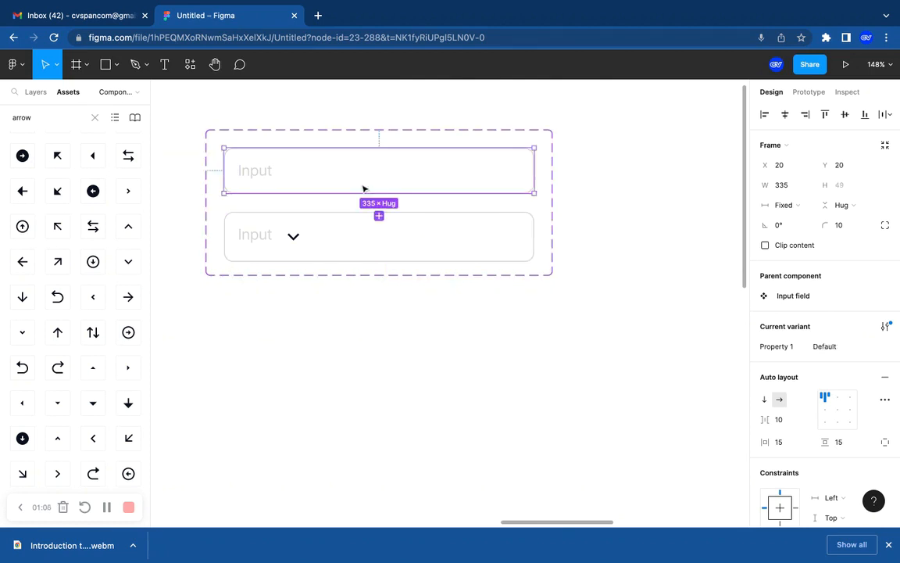
pyautogui.click(360, 226)
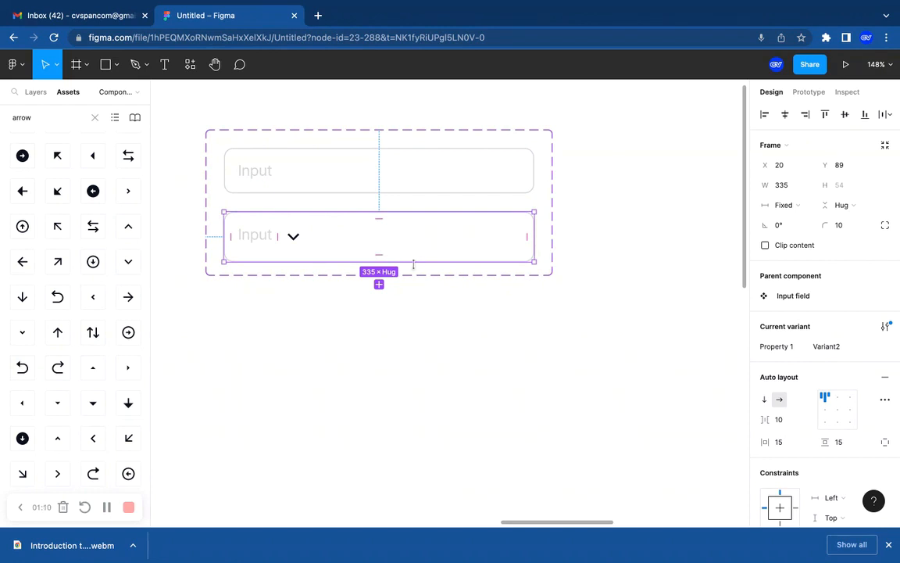
pyautogui.click(417, 264)
pyautogui.moveTo(416, 264); pyautogui.dragTo(417, 261)
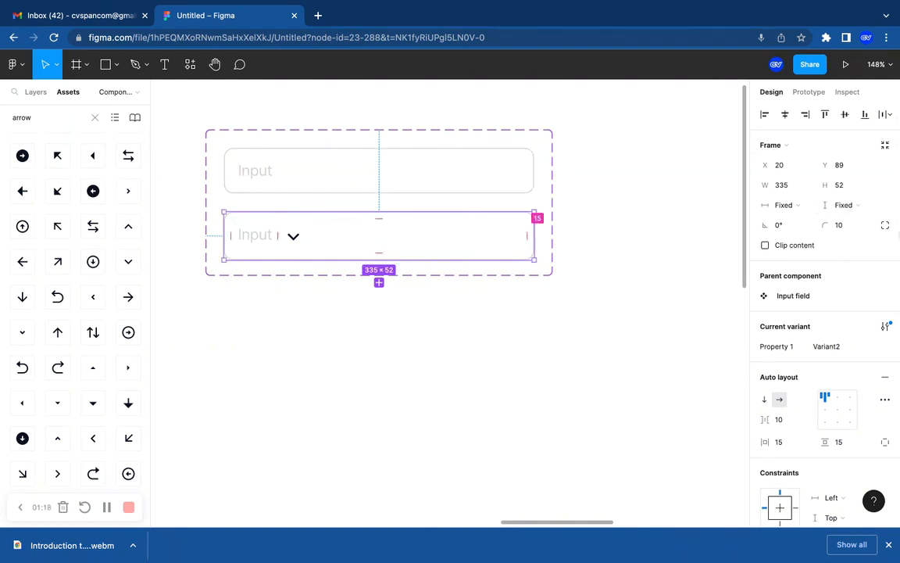
# Match the arrow variant to the default one by setting its height to 49, and align its contents left and vertically centred
pyautogui.click(398, 174)
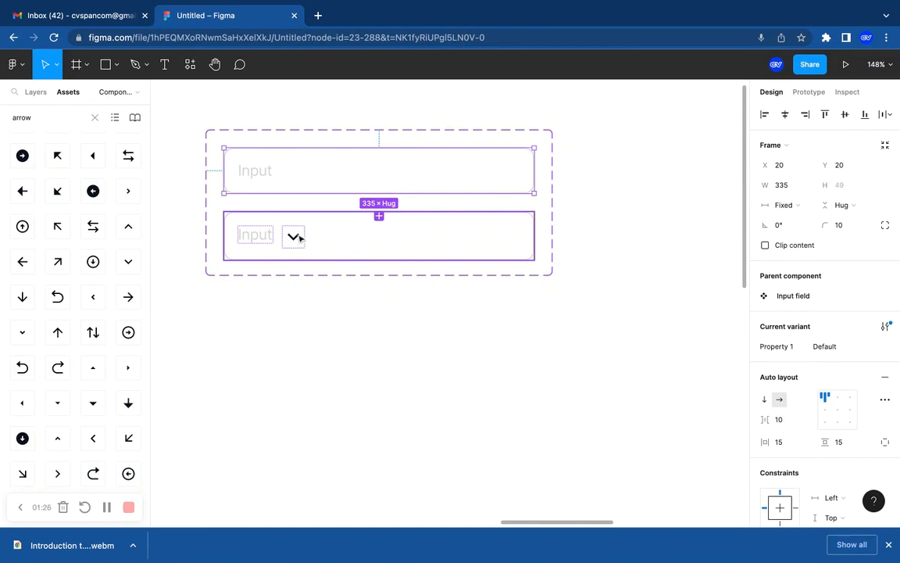
pyautogui.press('super+Tab')
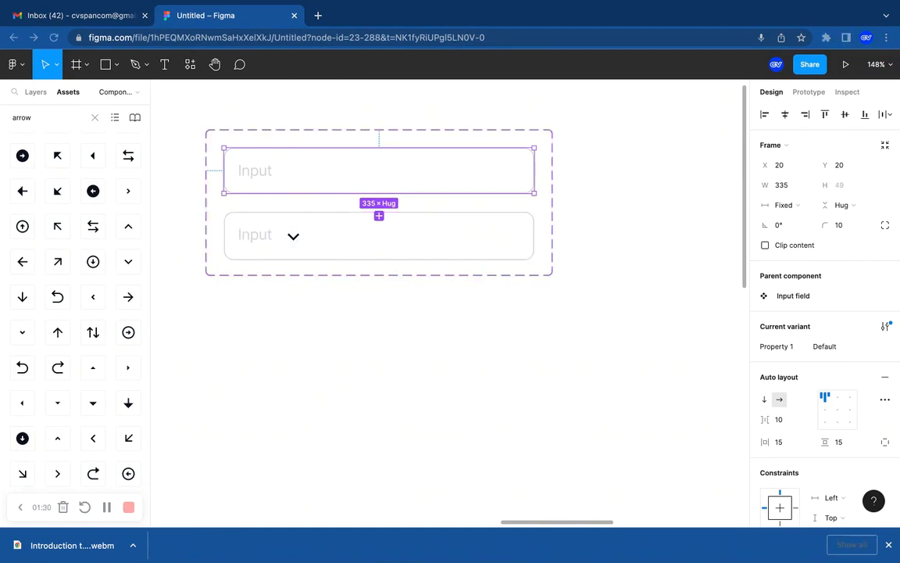
pyautogui.click(406, 237)
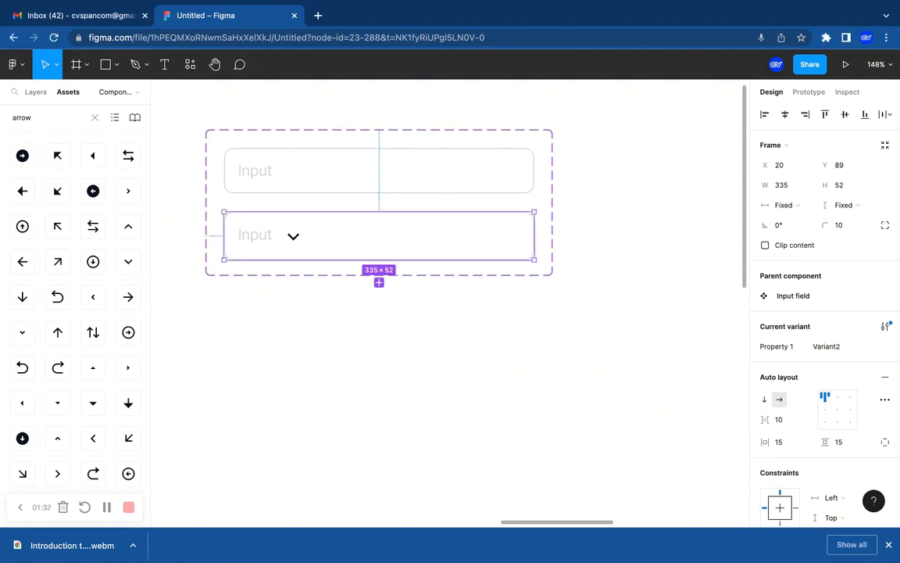
pyautogui.click(453, 183)
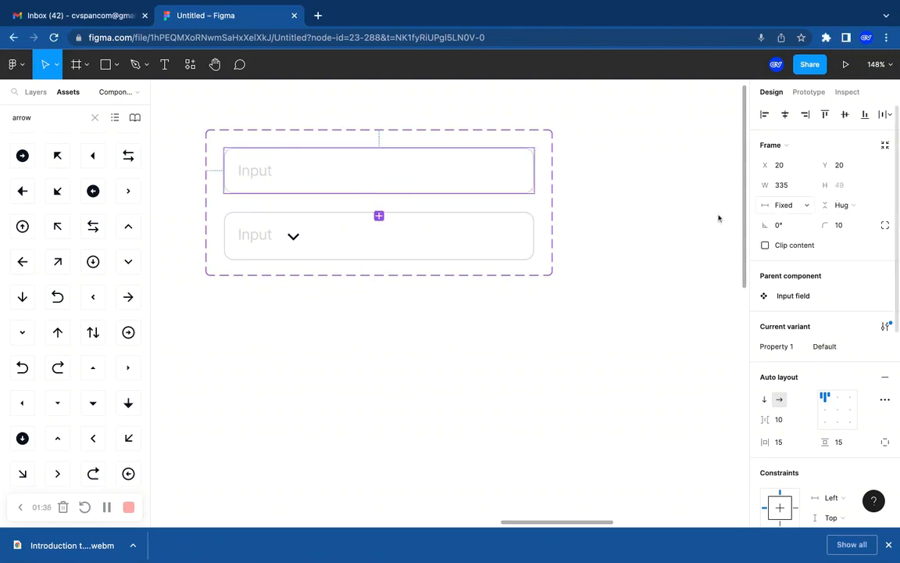
pyautogui.click(506, 247)
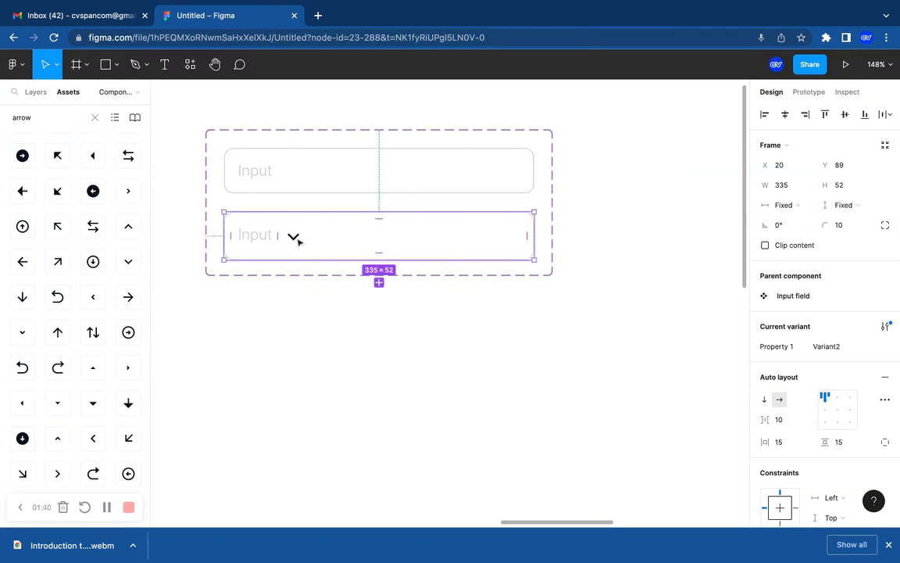
pyautogui.click(845, 189)
pyautogui.doubleClick(846, 191)
pyautogui.write('49')
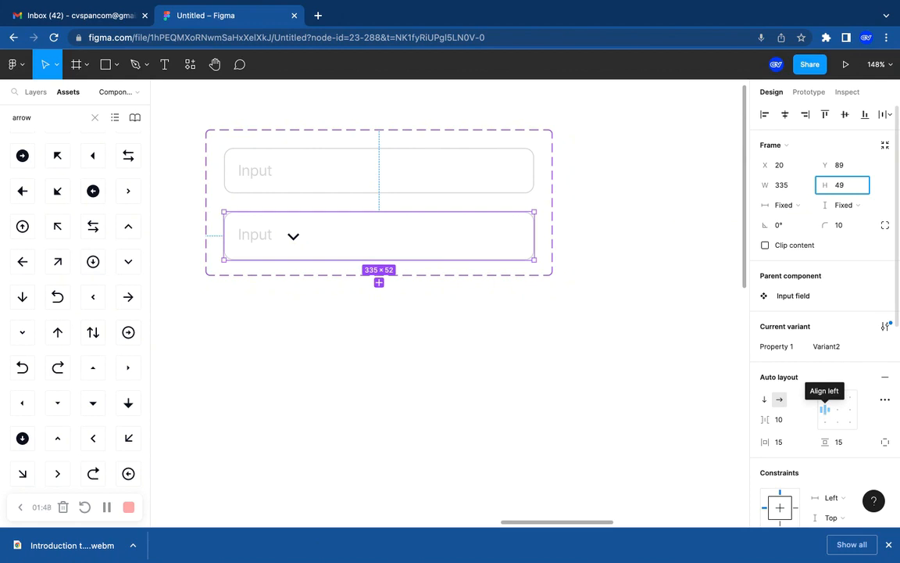
pyautogui.click(826, 416)
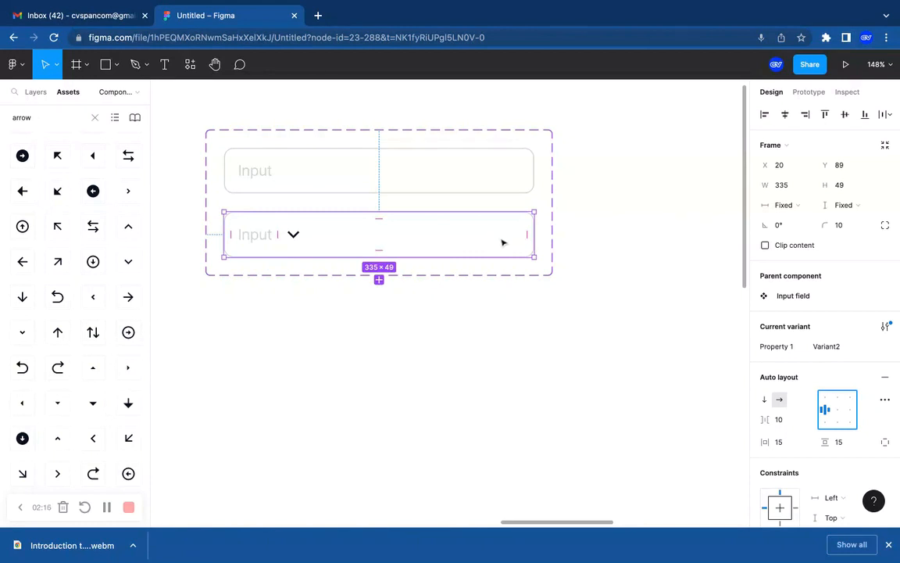
# Set the spacing between items in the arrow variant's auto layout to Auto
pyautogui.click(260, 242)
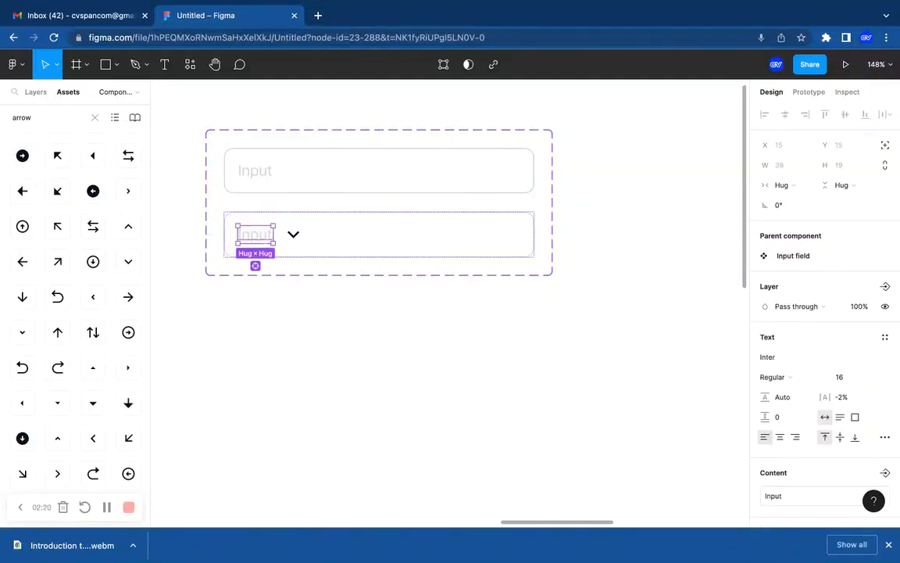
pyautogui.click(342, 239)
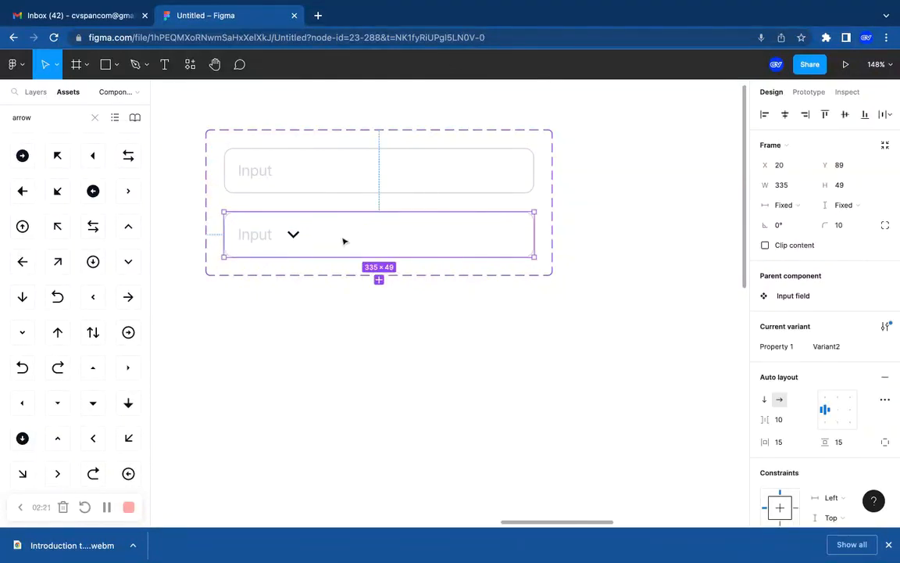
pyautogui.click(784, 421)
pyautogui.write('auto')
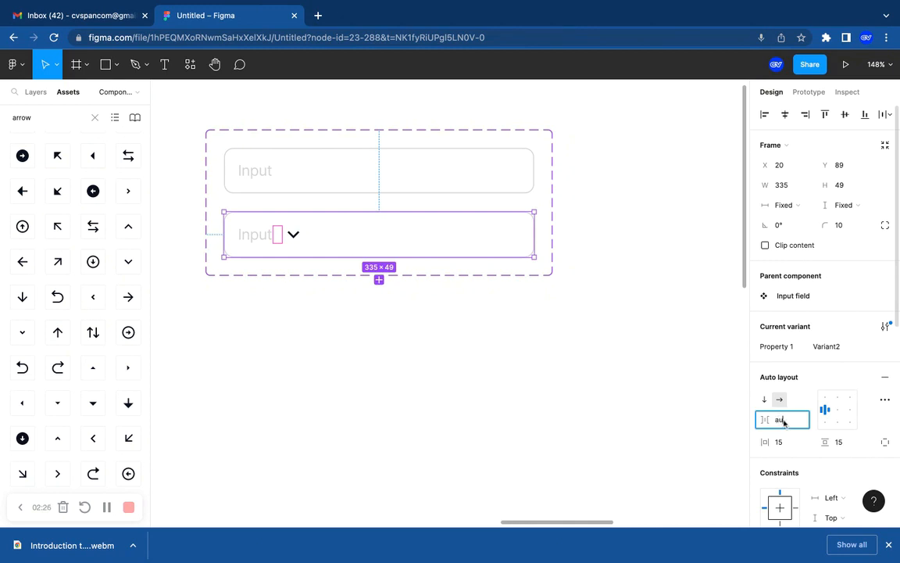
pyautogui.press('Return')
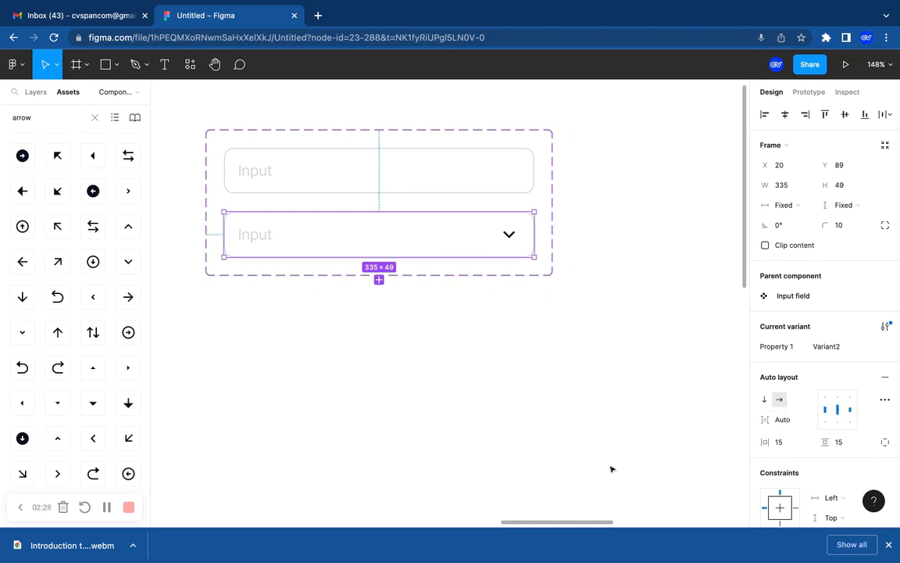
pyautogui.click(549, 425)
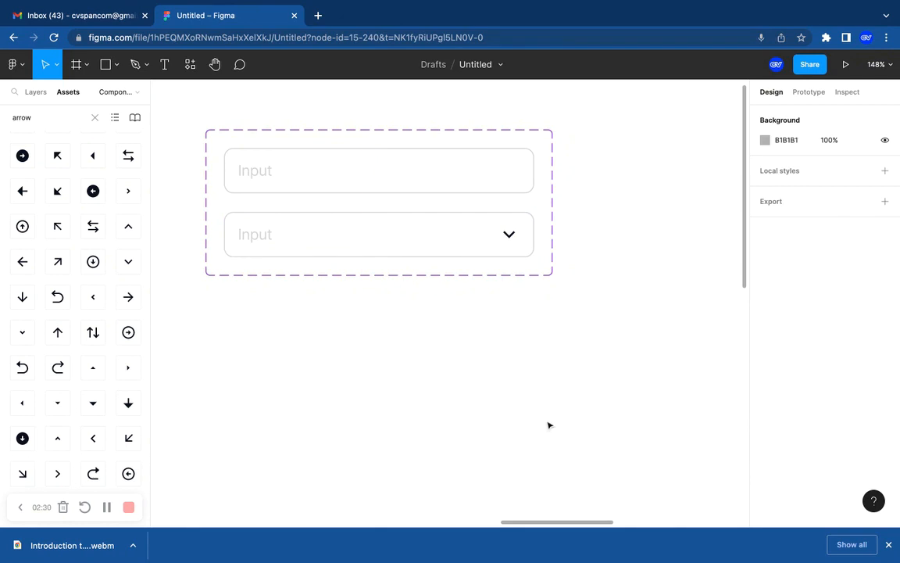
# Test the automatic spacing by narrowing the arrow variant to about 162 wide and widening it back to 335
pyautogui.click(457, 253)
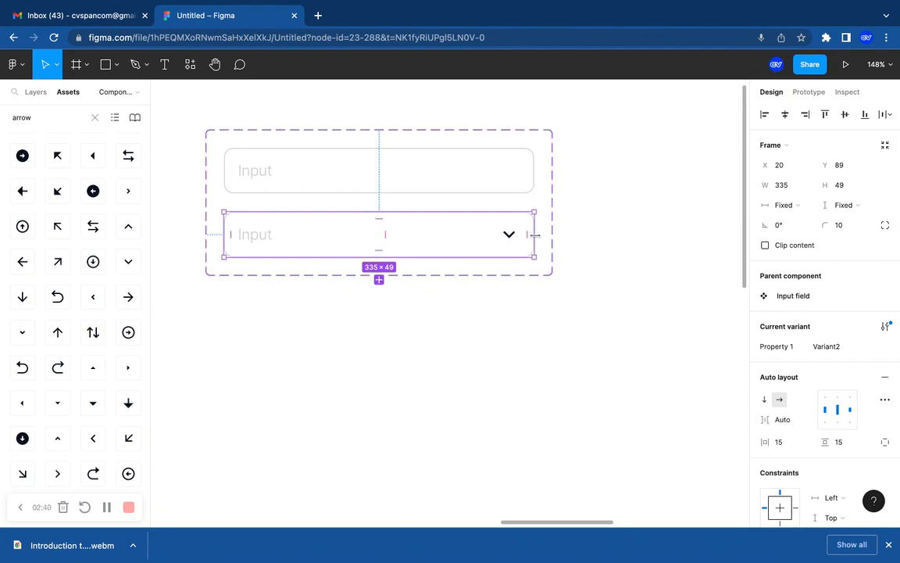
pyautogui.moveTo(534, 235); pyautogui.dragTo(375, 234)
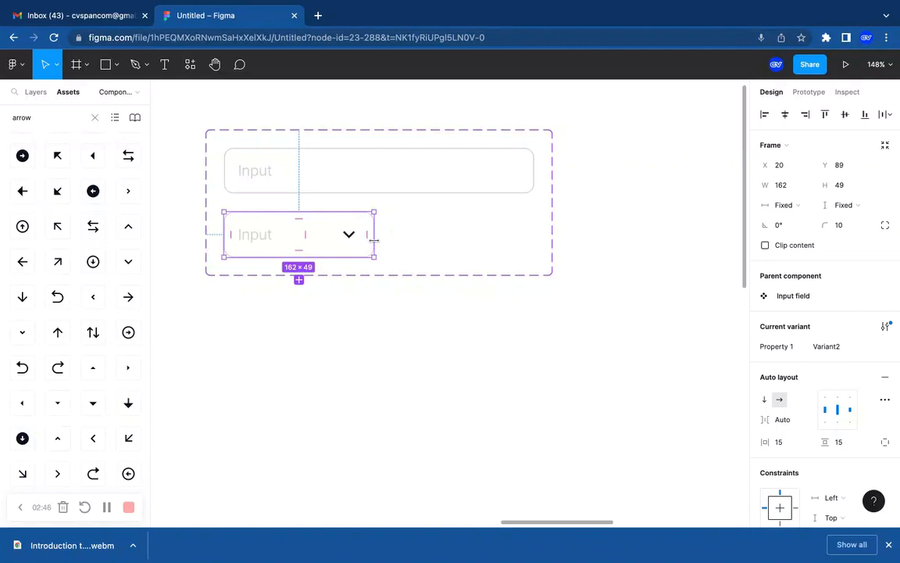
pyautogui.moveTo(374, 240); pyautogui.dragTo(534, 241)
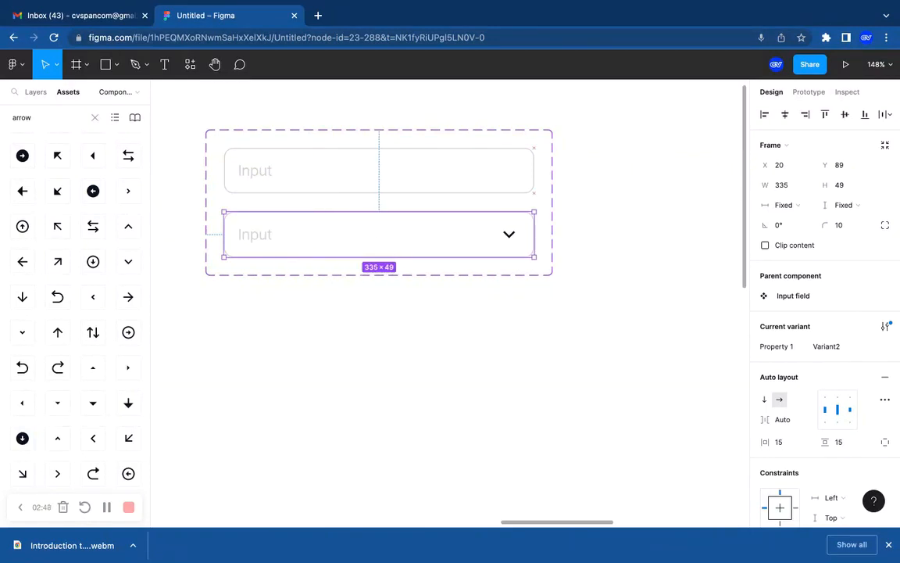
# Try fixed item spacings of 40 and 100 in the arrow variant, narrow it to about 153 wide, and undo the narrowing
pyautogui.click(790, 426)
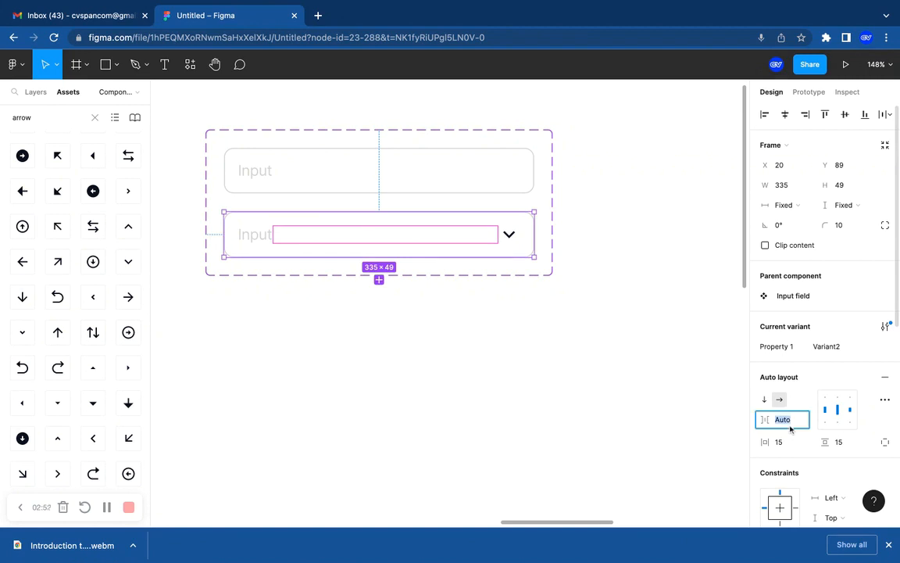
pyautogui.write('40')
pyautogui.press('Return')
pyautogui.click(778, 421)
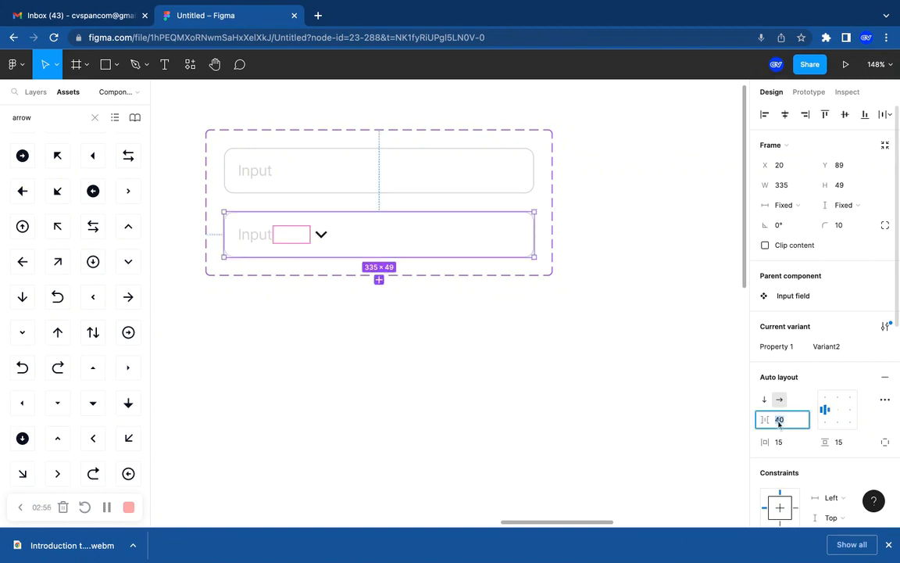
pyautogui.write('100')
pyautogui.press('Return')
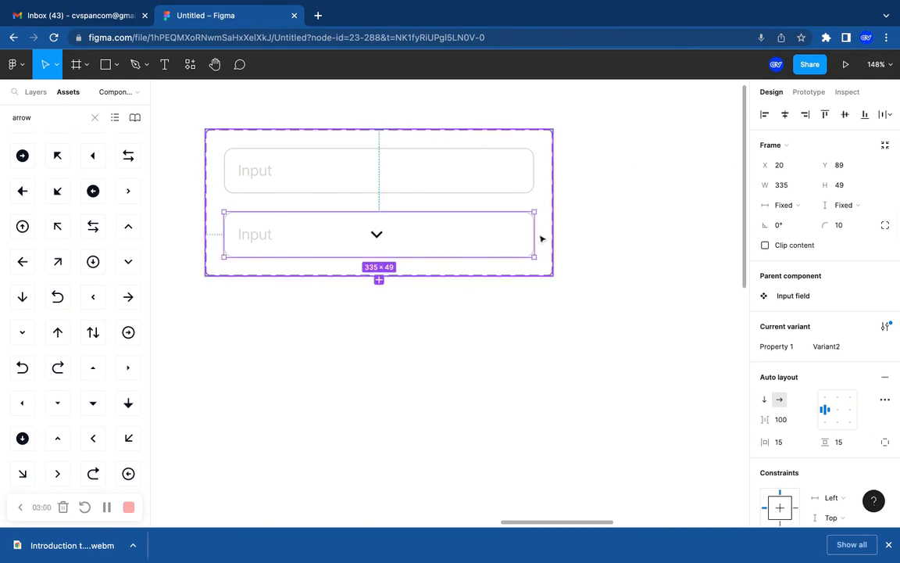
pyautogui.moveTo(536, 233); pyautogui.dragTo(366, 233)
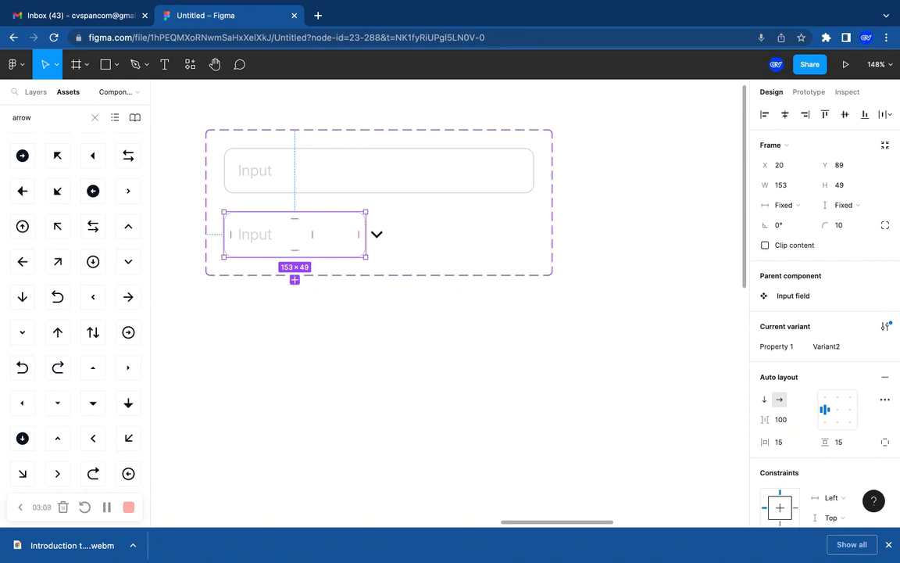
pyautogui.hotkey('ctrl', 'z')
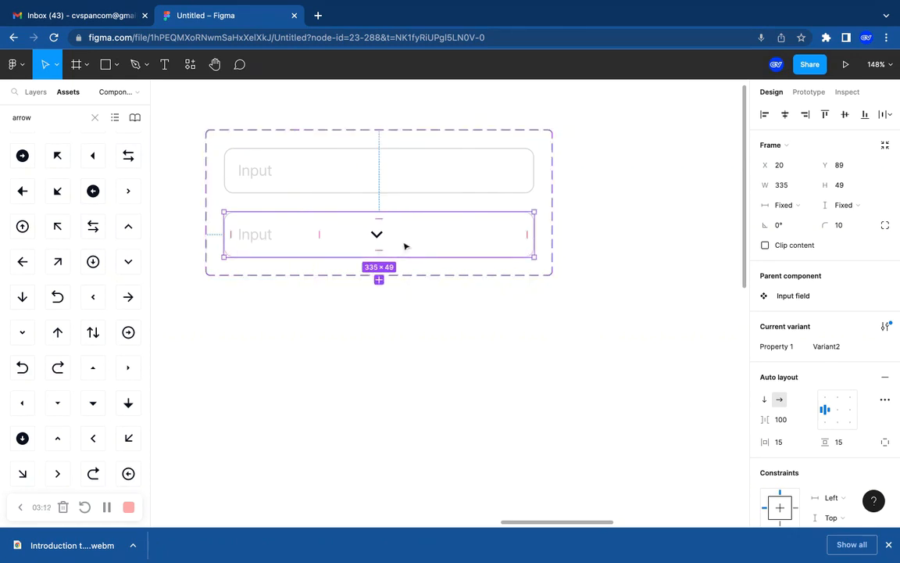
# Return the arrow variant's item spacing to Auto, keeping its width at 335
pyautogui.click(782, 423)
pyautogui.write('auto')
pyautogui.press('Return')
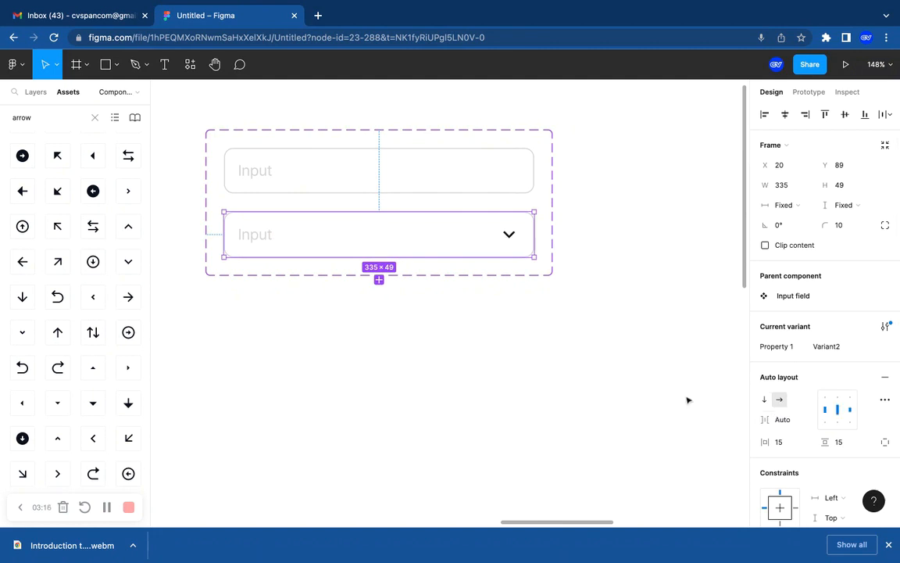
pyautogui.moveTo(536, 240)
pyautogui.mouseDown()
pyautogui.moveTo(397, 239)
pyautogui.moveTo(534, 239)
pyautogui.mouseUp()
# Set the Property 1 value of the down-arrow variant to dropdown
pyautogui.scroll(2, 489, 312)
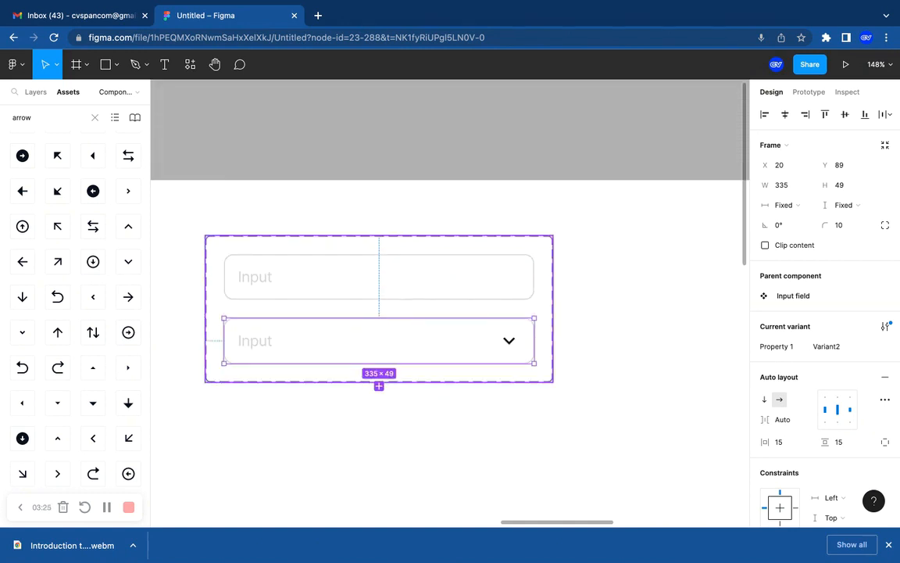
pyautogui.click(428, 293)
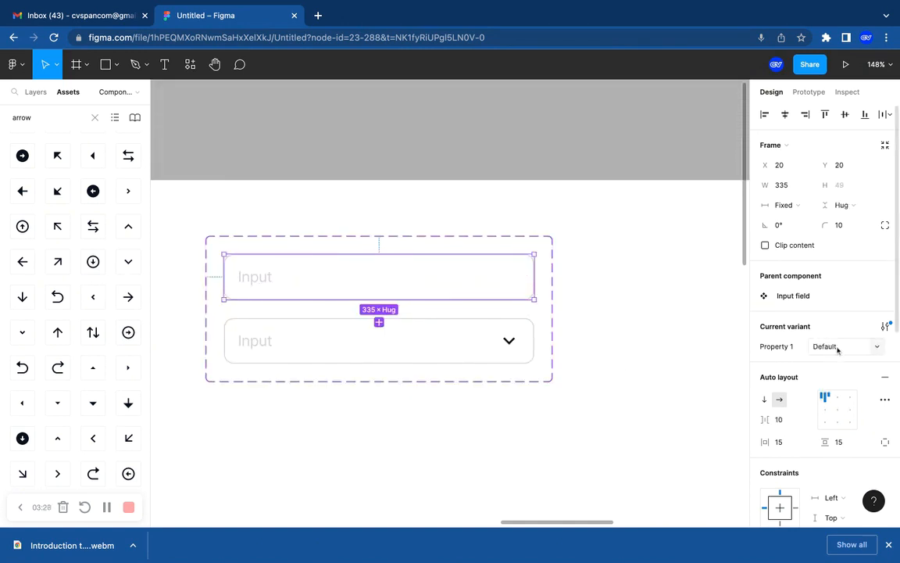
pyautogui.click(418, 357)
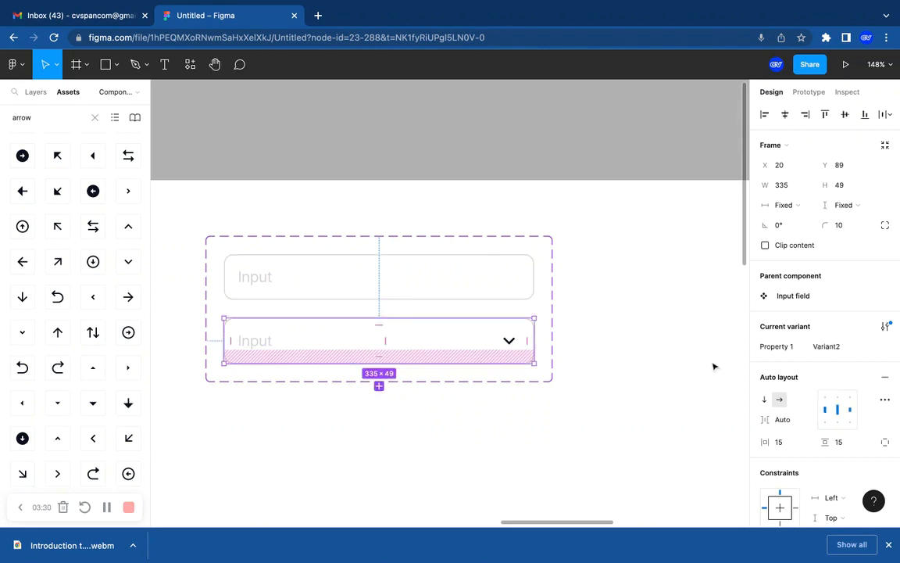
pyautogui.click(830, 352)
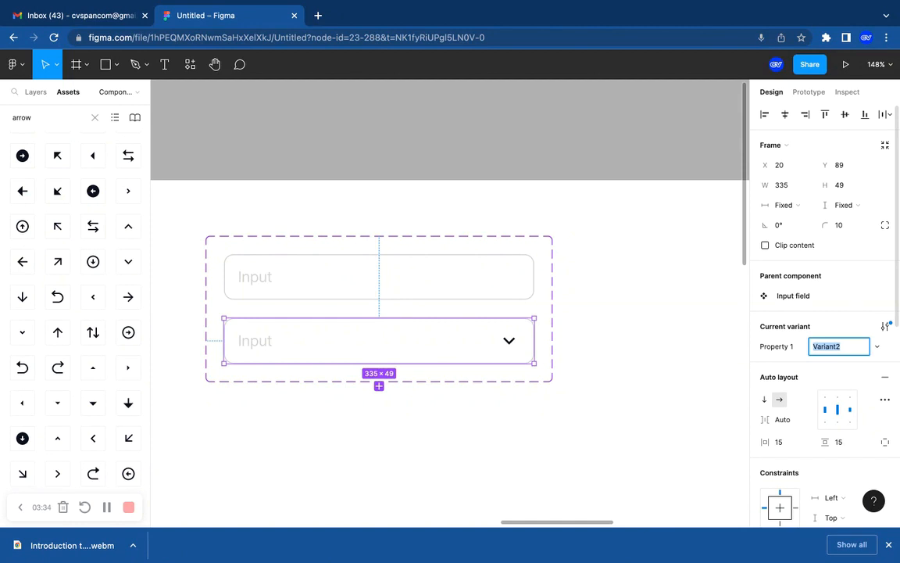
pyautogui.write('dropdown')
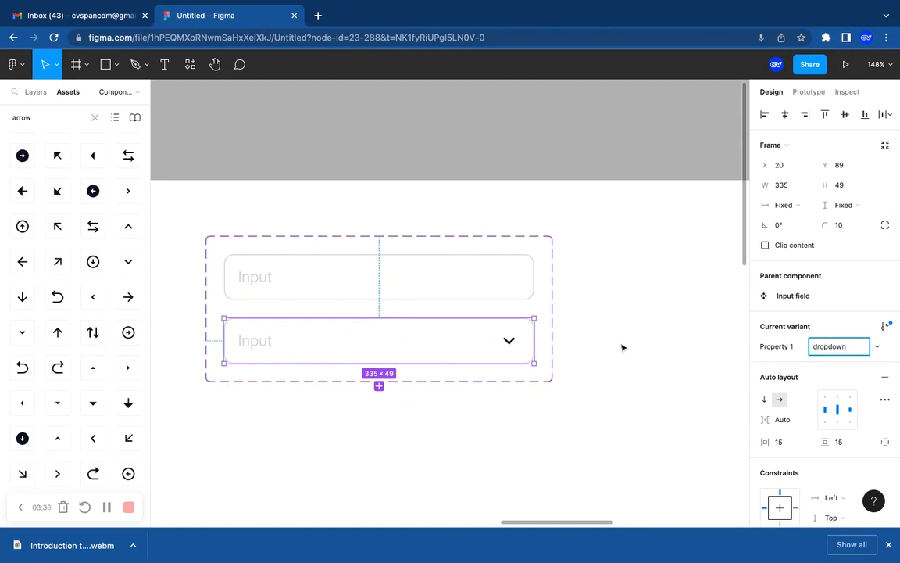
pyautogui.click(507, 285)
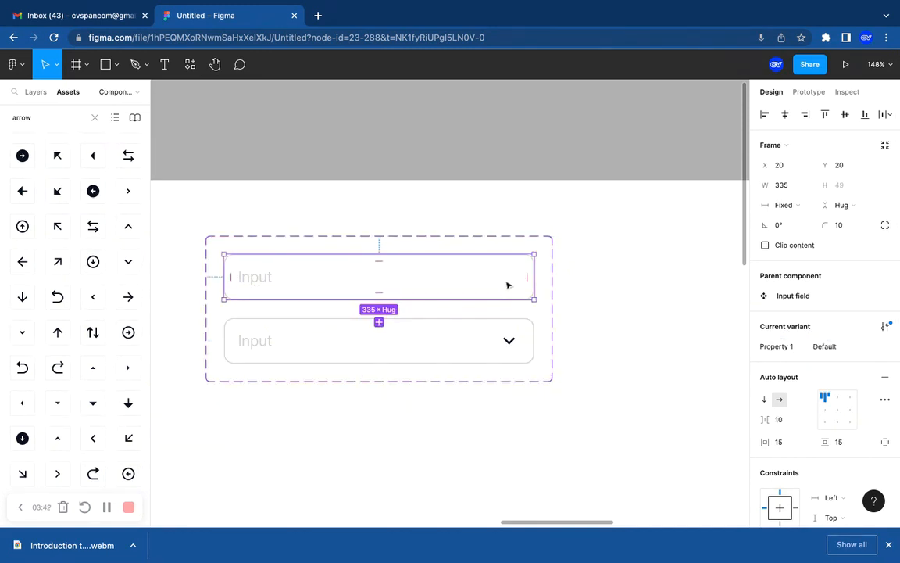
# Duplicate the dropdown variant to add a third variant to the Input field component set
pyautogui.click(479, 346)
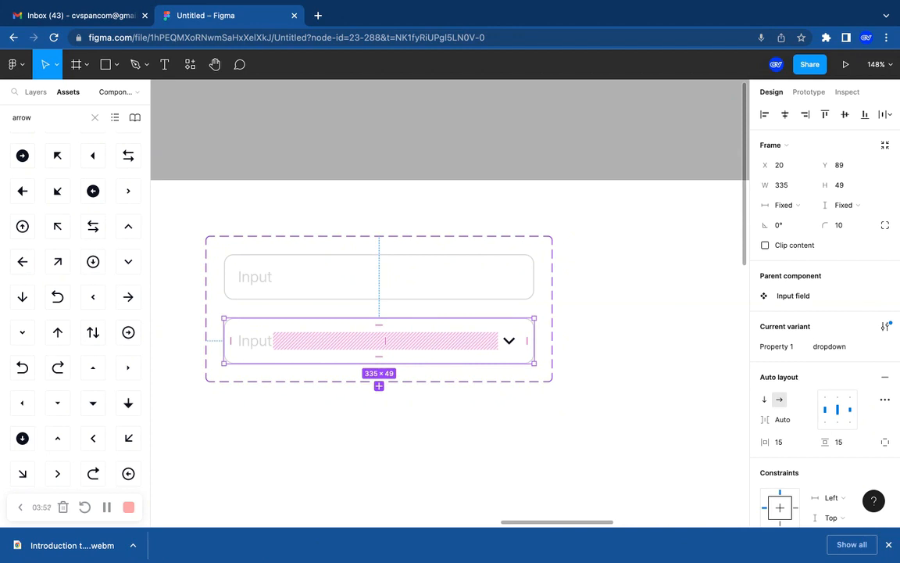
pyautogui.hotkey('ctrl', 'd')
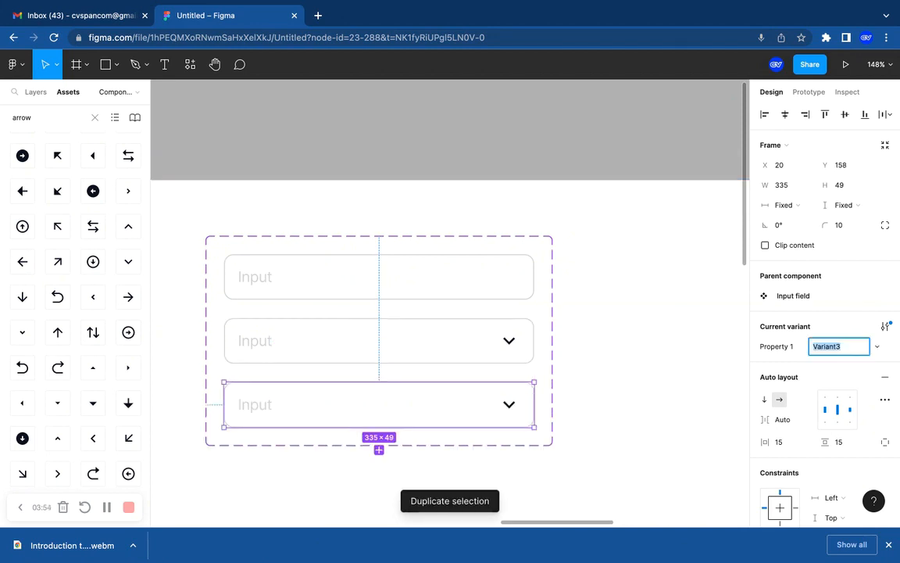
pyautogui.scroll(-1, 450, 362)
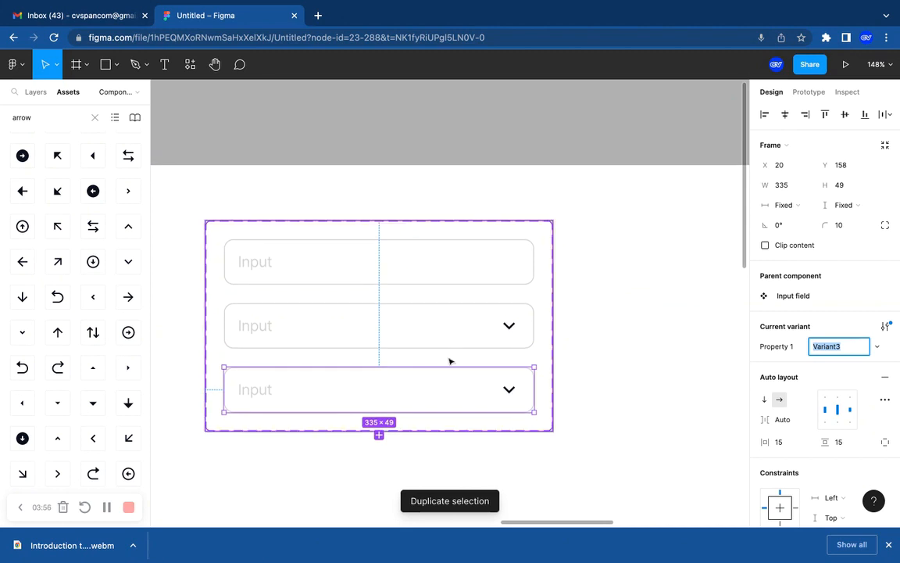
# Find the calendar-line icon in the assets with "calen" and replace the third variant's down arrow with it
pyautogui.click(42, 119)
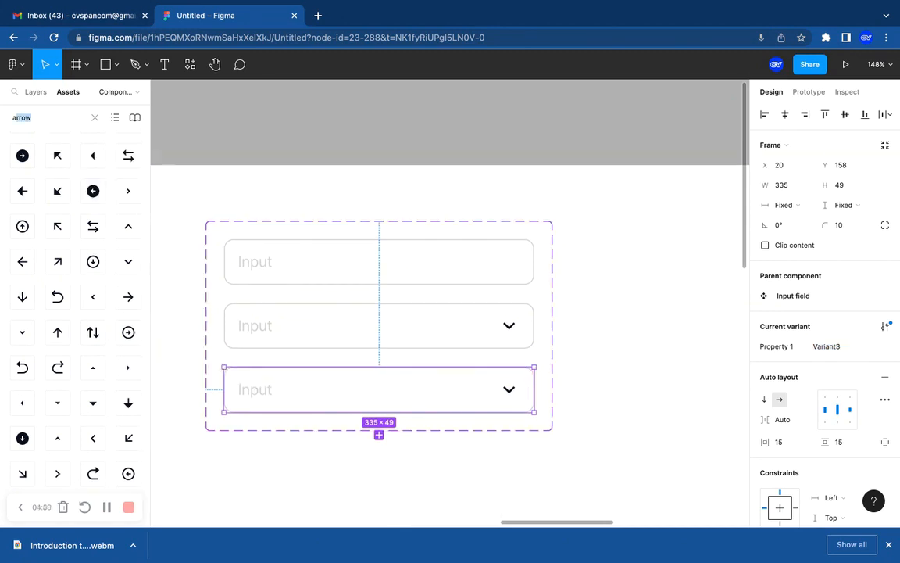
pyautogui.write('calen')
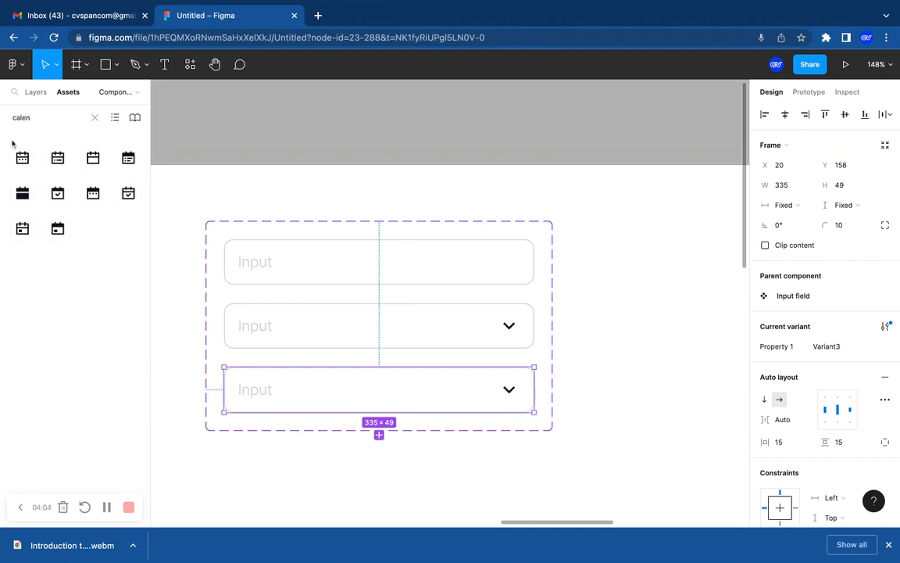
pyautogui.moveTo(92, 158); pyautogui.dragTo(475, 387)
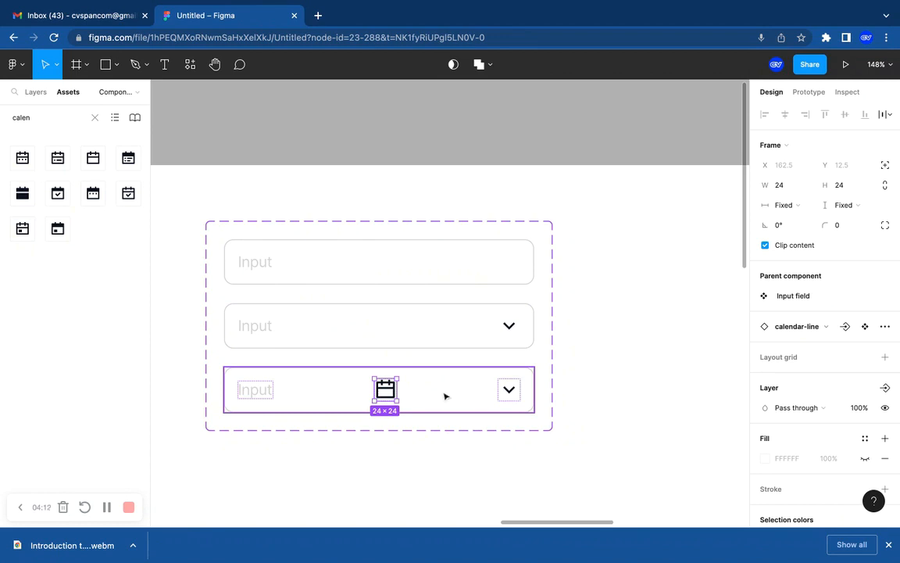
pyautogui.click(512, 398)
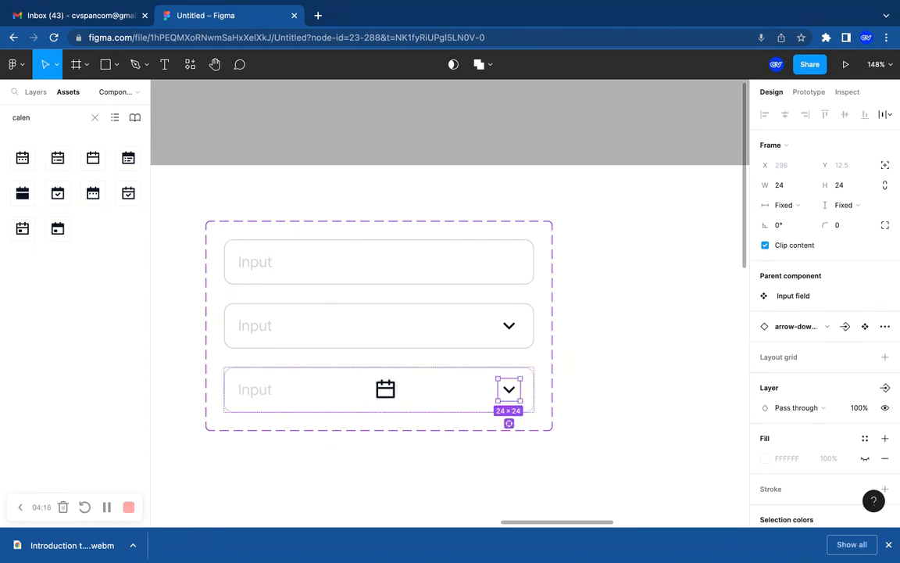
pyautogui.press('Delete')
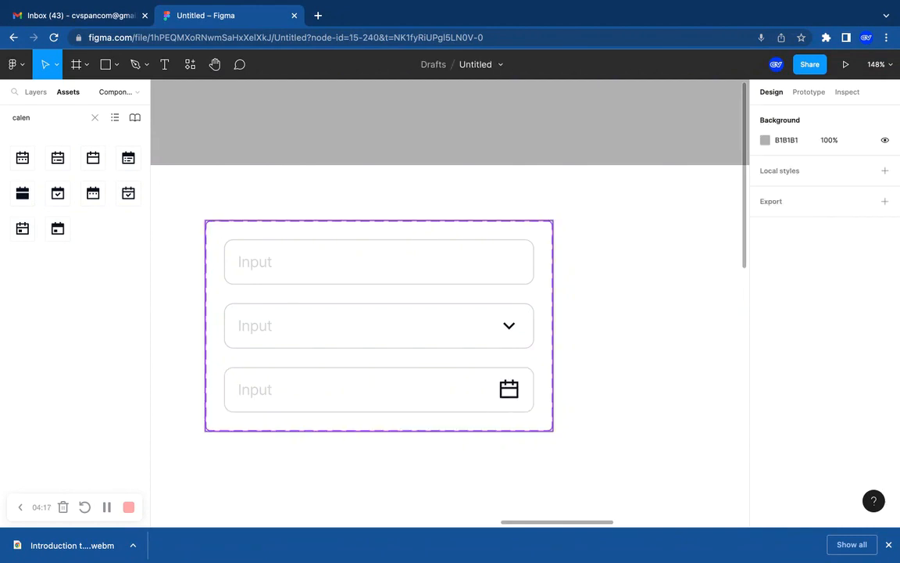
# Set the Property 1 value of the calendar variant to Date and review the names of the other variants
pyautogui.click(444, 404)
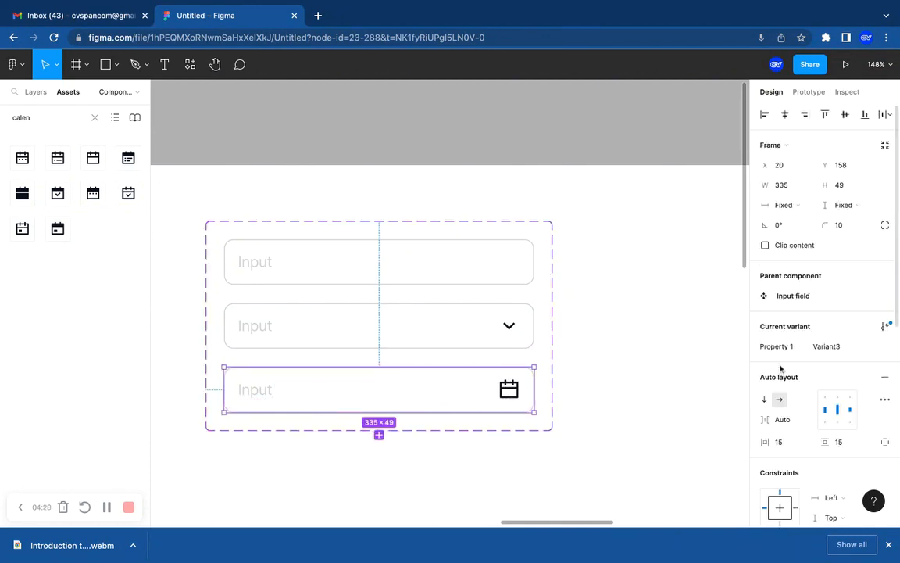
pyautogui.click(836, 354)
pyautogui.write('Date')
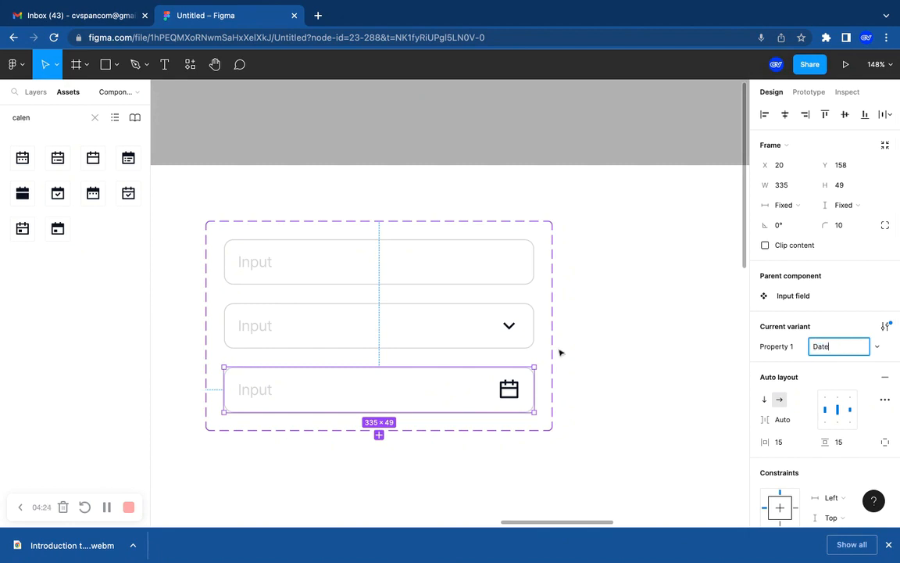
pyautogui.click(465, 267)
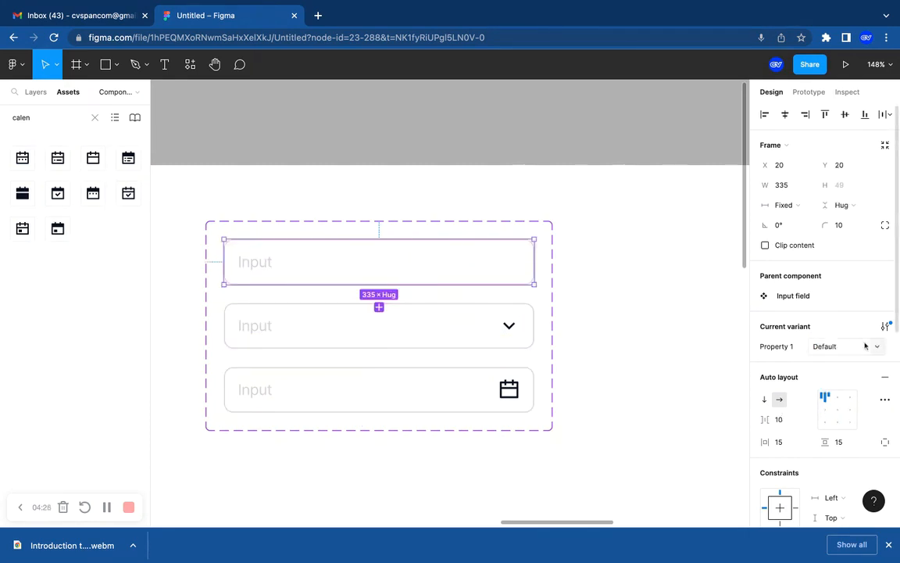
pyautogui.click(497, 336)
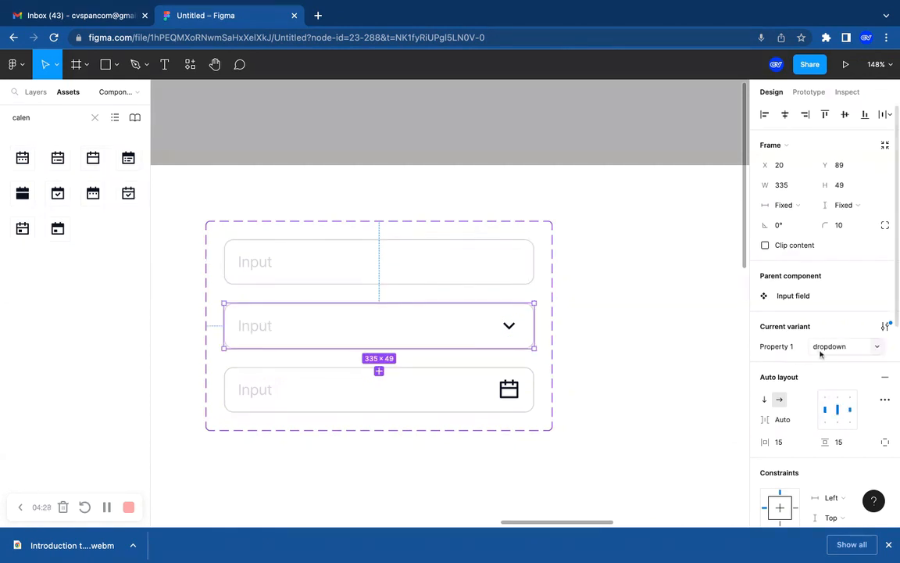
# Duplicate the Date variant to add a fourth variant to the component set
pyautogui.click(373, 398)
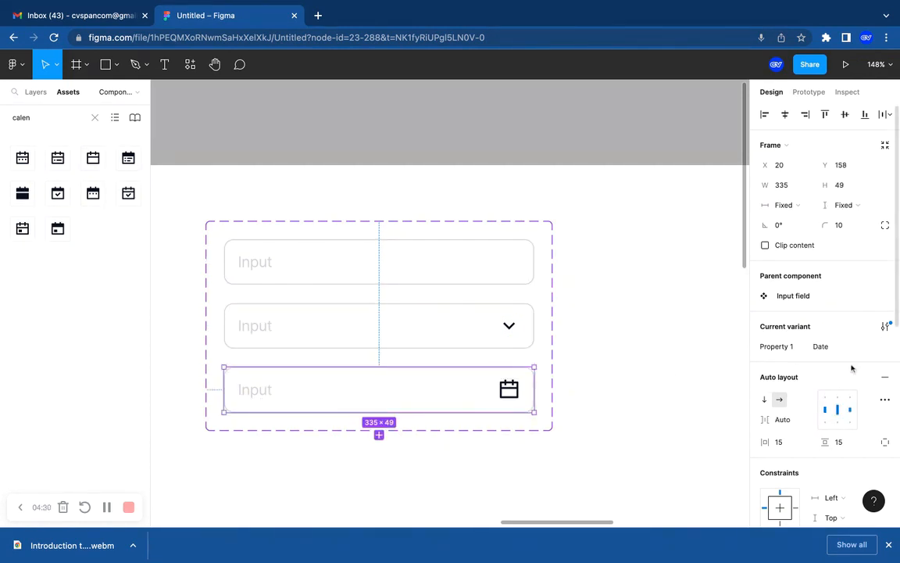
pyautogui.scroll(-3, 490, 390)
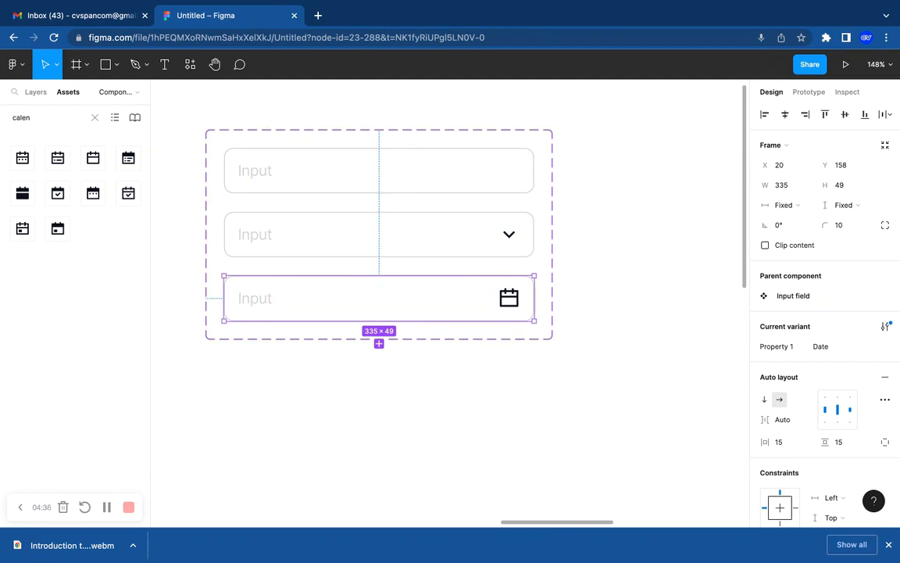
pyautogui.hotkey('ctrl', 'd')
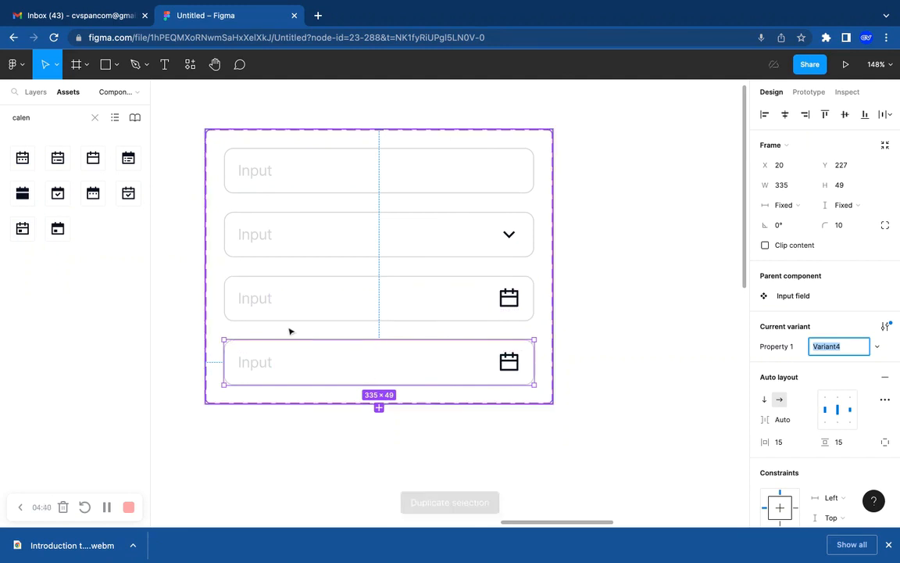
# Find the search-line icon in the assets with "search" and replace the fourth variant's calendar icon with it
pyautogui.doubleClick(45, 117)
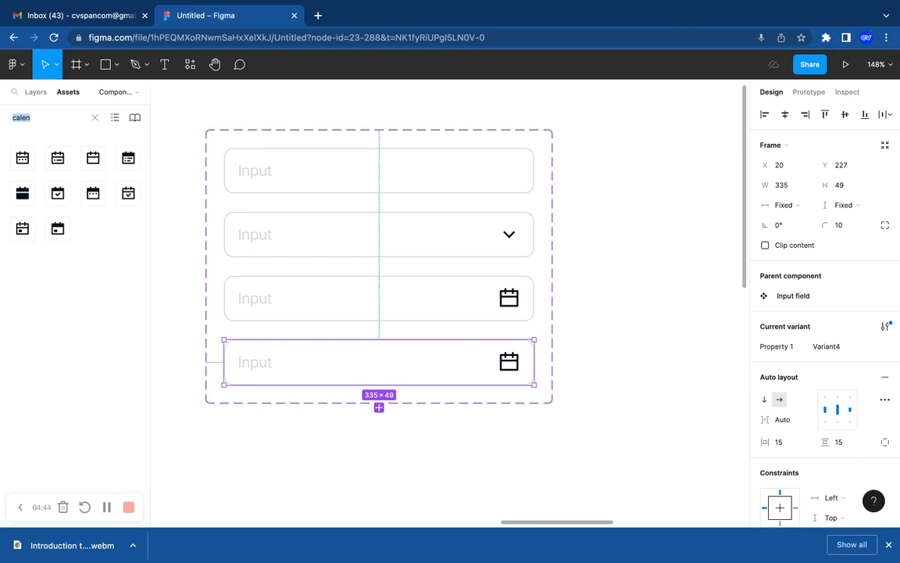
pyautogui.write('search')
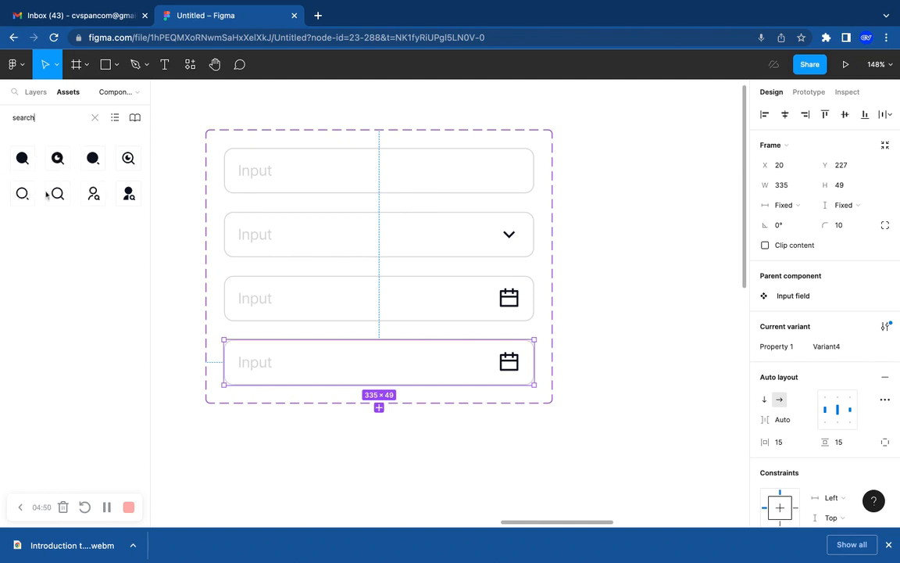
pyautogui.moveTo(57, 193); pyautogui.dragTo(444, 363)
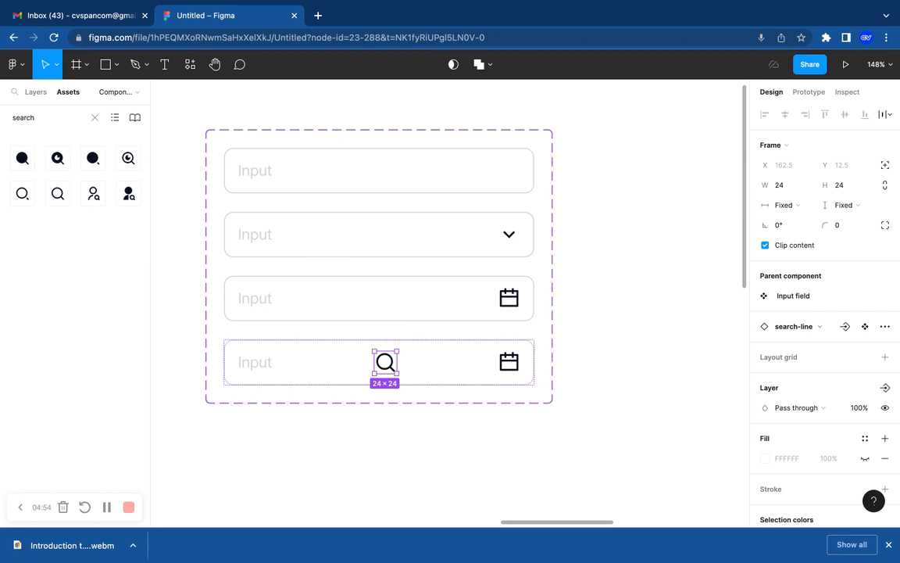
pyautogui.click(508, 362)
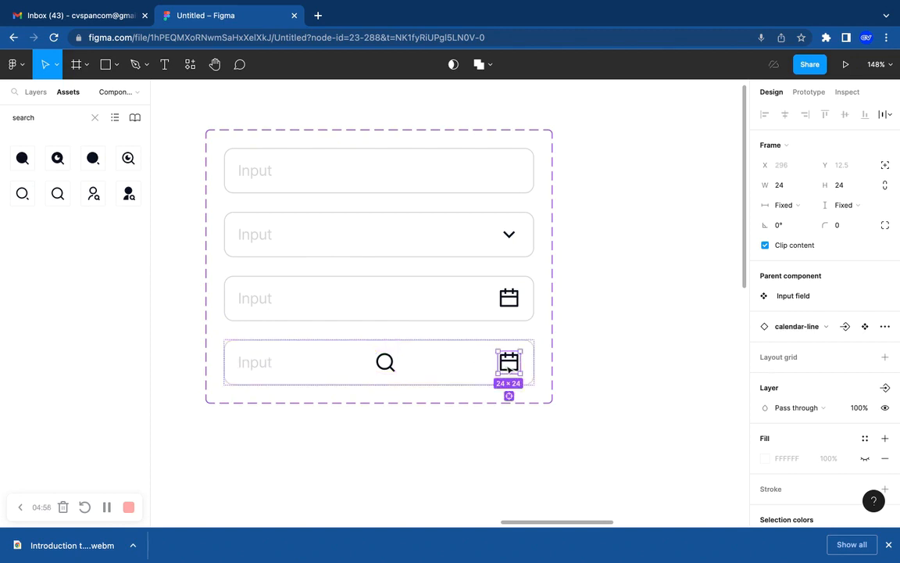
pyautogui.press('Delete')
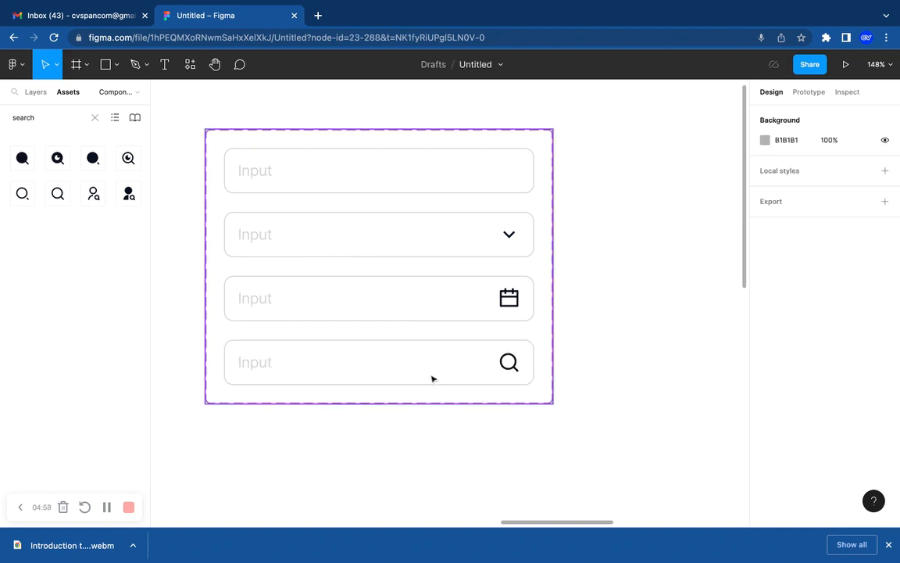
# Set the Property 1 value of the magnifier-icon variant to Search and deselect it
pyautogui.click(432, 378)
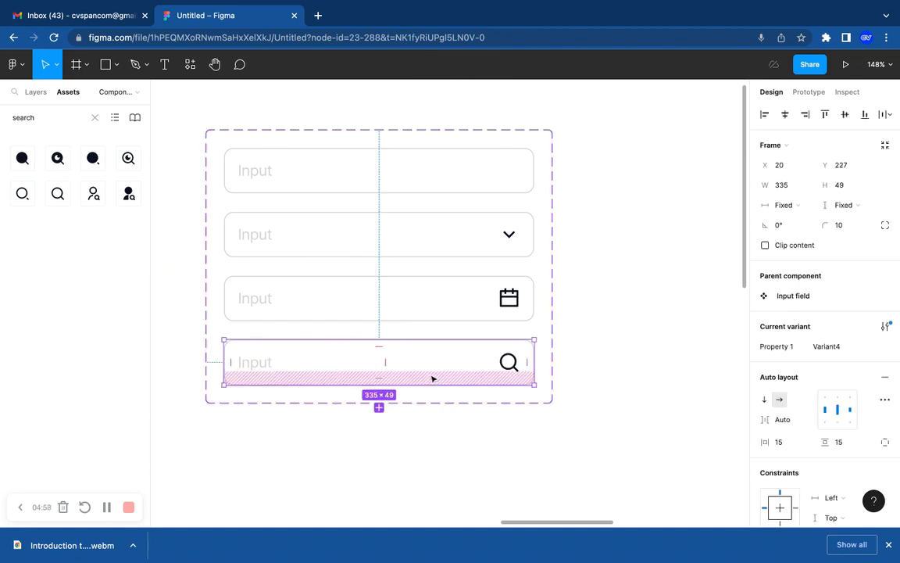
pyautogui.click(831, 348)
pyautogui.write('Search')
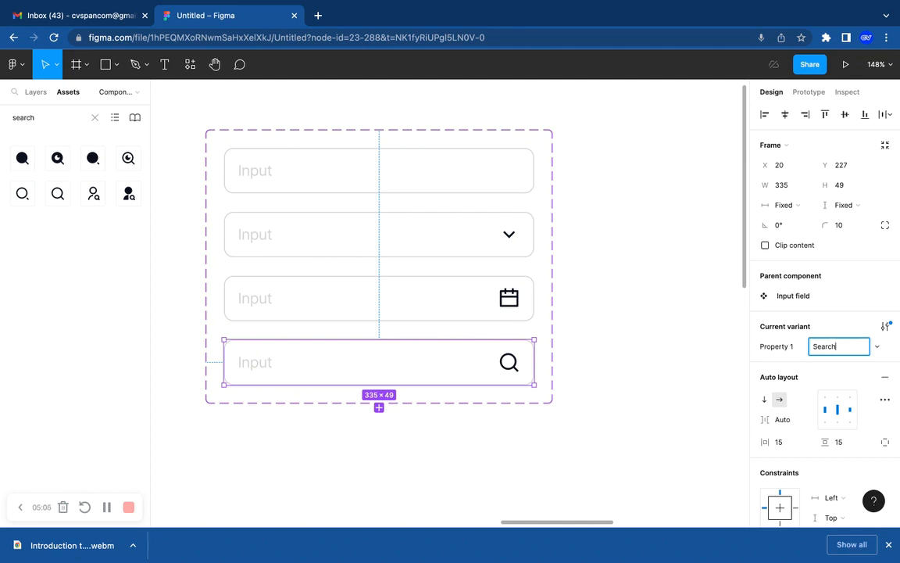
pyautogui.click(571, 397)
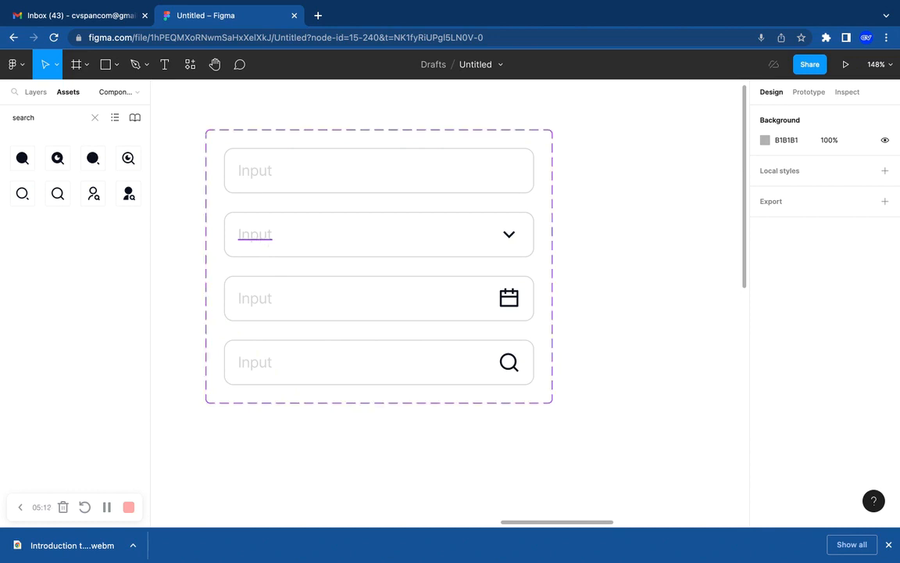
# Change the placeholder text of the dropdown variant to "Select"
pyautogui.doubleClick(256, 234)
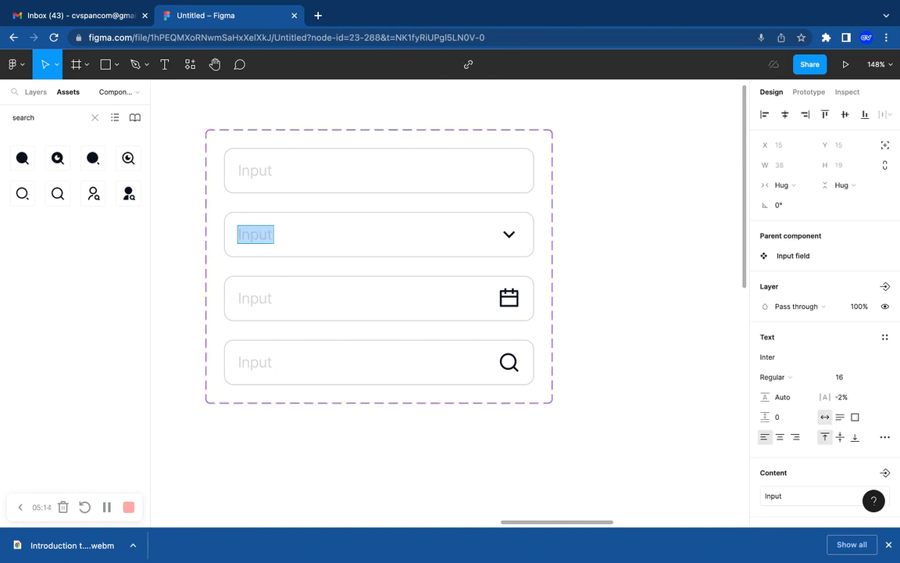
pyautogui.write('Sele')
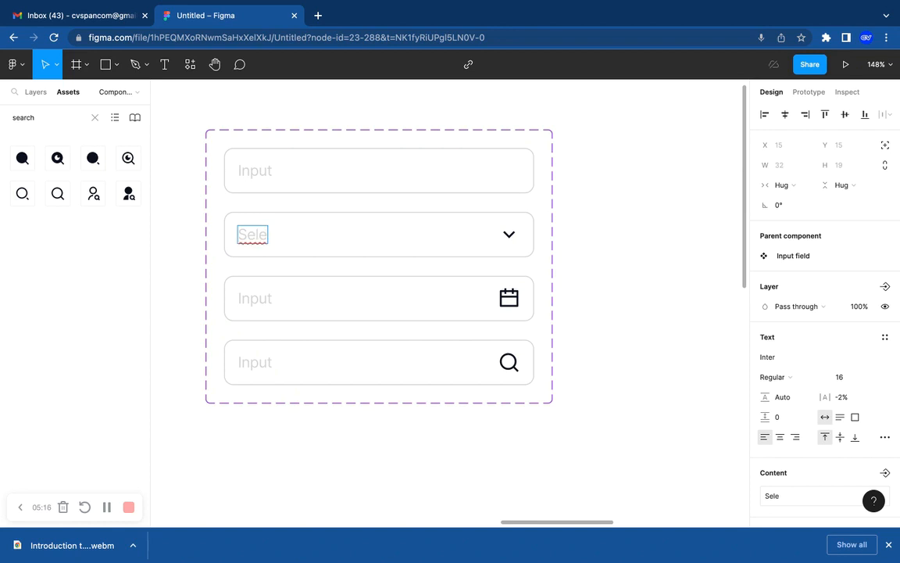
pyautogui.write('ct')
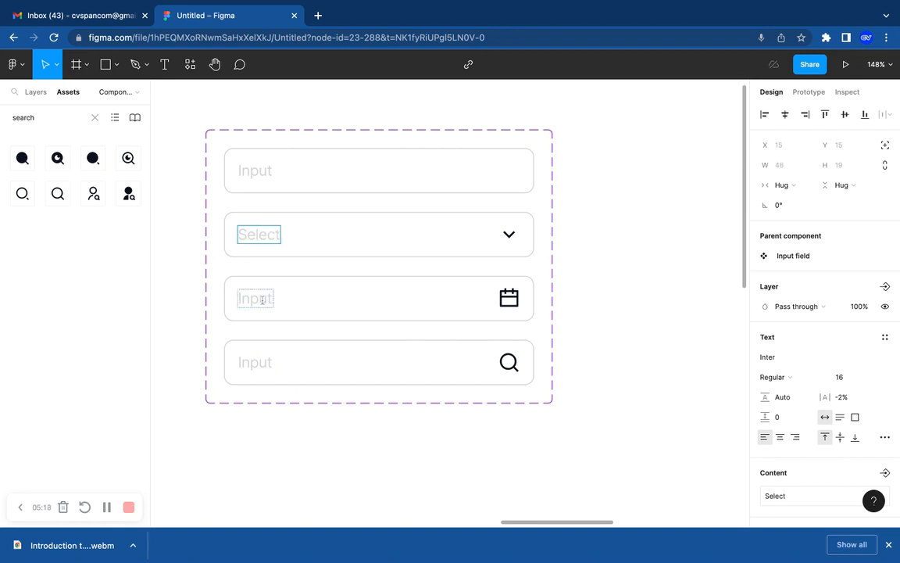
# Change the placeholder text of the Date variant to "DD/MM/YYYY"
pyautogui.click(260, 307)
pyautogui.doubleClick(261, 305)
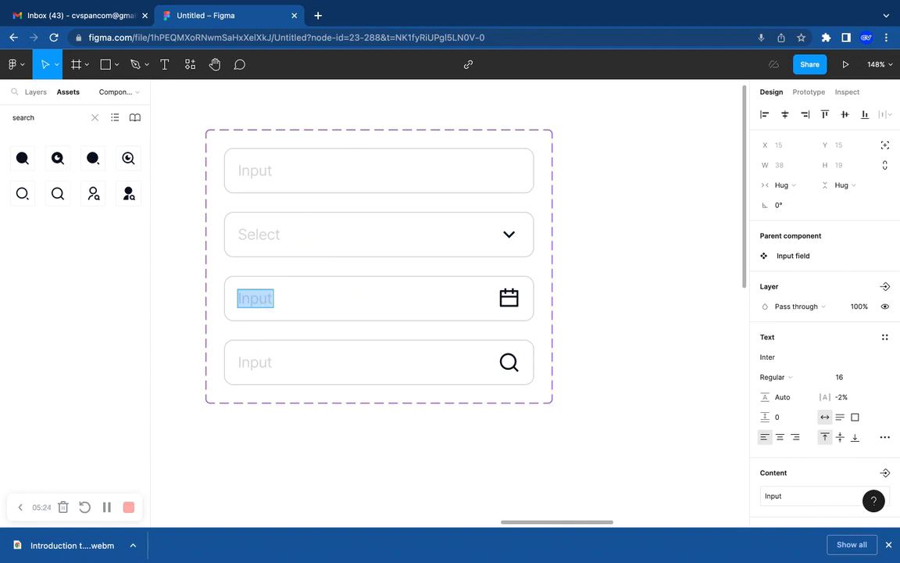
pyautogui.write('DD/')
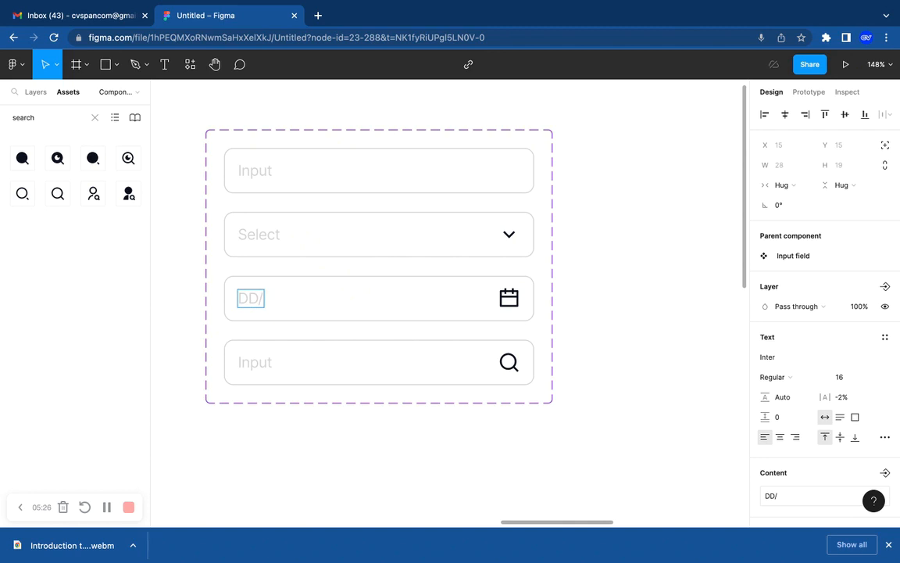
pyautogui.write('MM/')
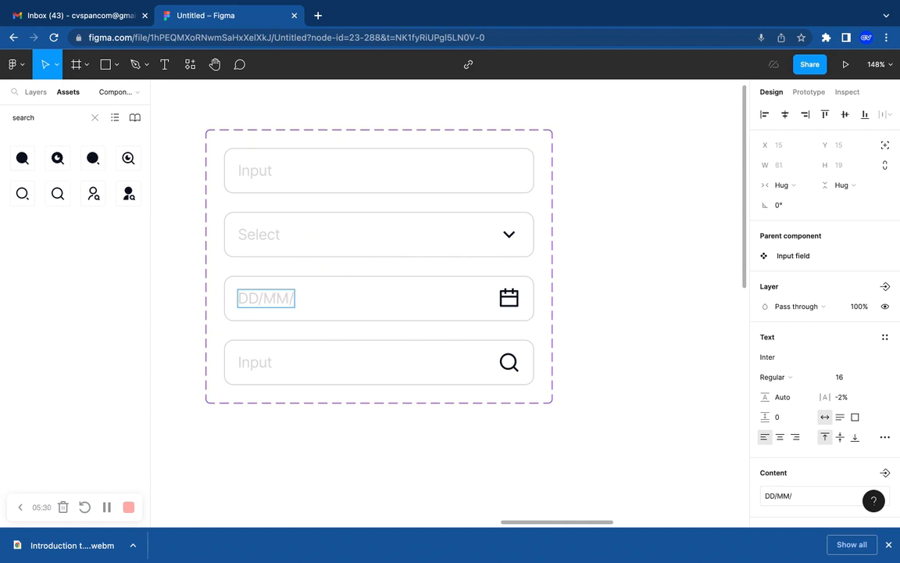
pyautogui.write('YYYY')
# Change the placeholder text of the magnifier-icon variant to "Search" and deselect it
pyautogui.doubleClick(257, 363)
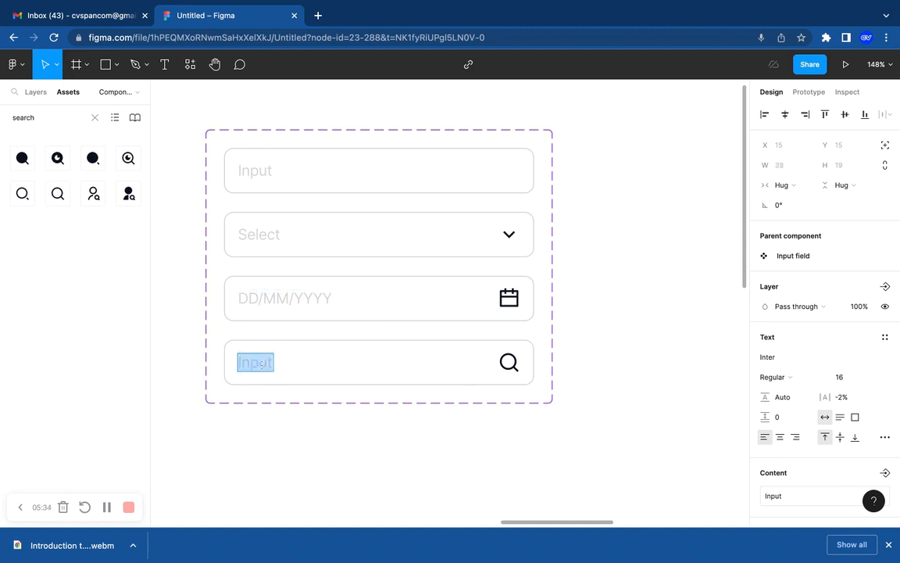
pyautogui.write('Search')
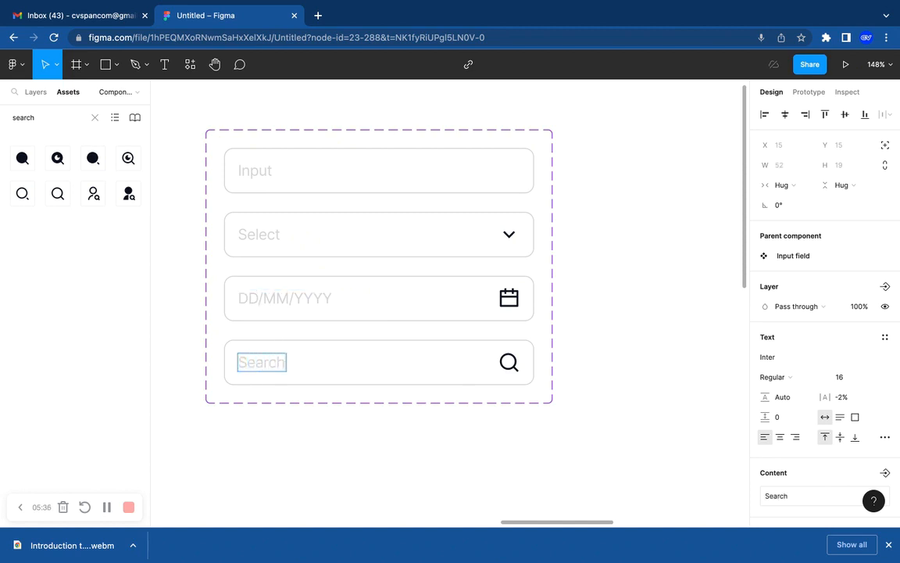
pyautogui.press('Escape')
pyautogui.click(264, 424)
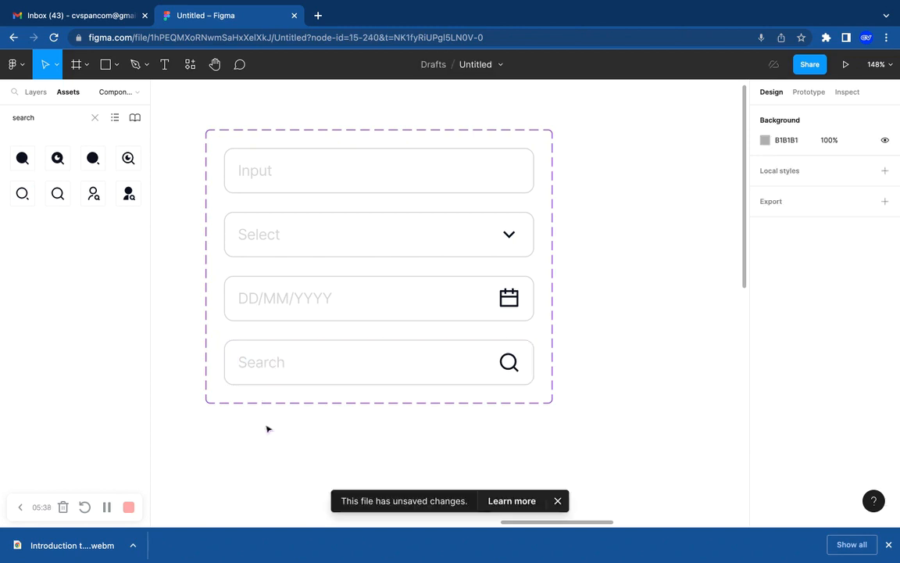
# Duplicate the Search variant to add a fifth variant to the component set
pyautogui.scroll(-2, 267, 428)
pyautogui.scroll(-5, 267, 428)
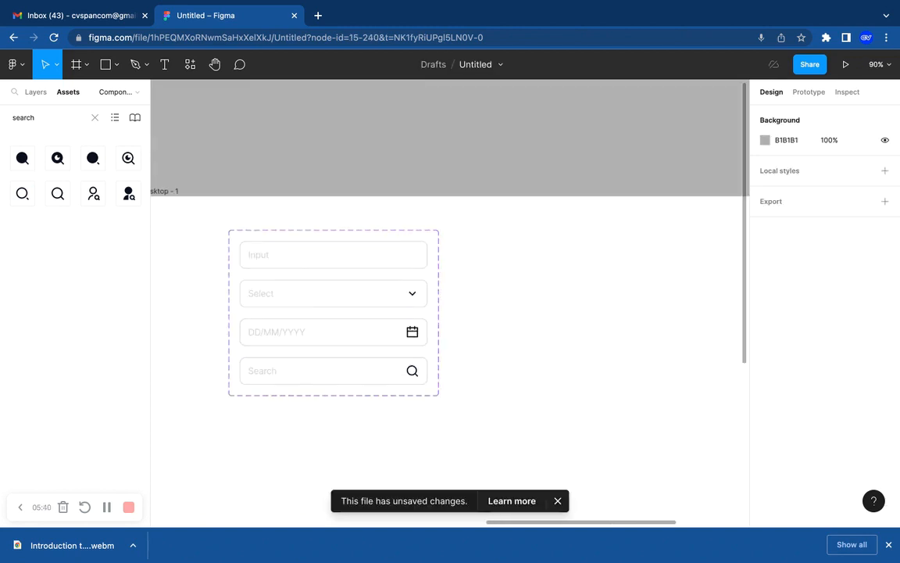
pyautogui.hscroll(-2, 449, 304)
pyautogui.scroll(-1, 467, 303)
pyautogui.scroll(3, 271, 427)
pyautogui.scroll(-2, 321, 402)
pyautogui.click(370, 356)
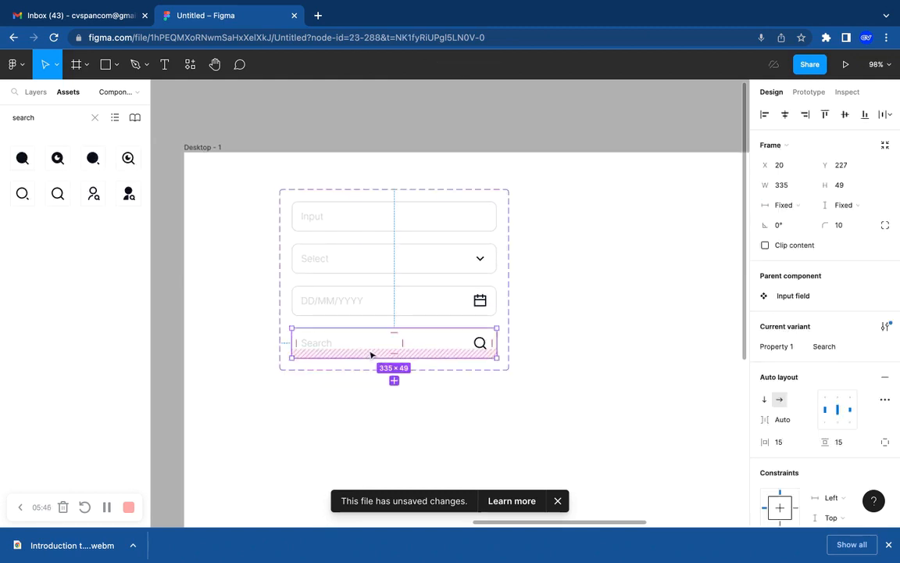
pyautogui.hotkey('ctrl', 'r')
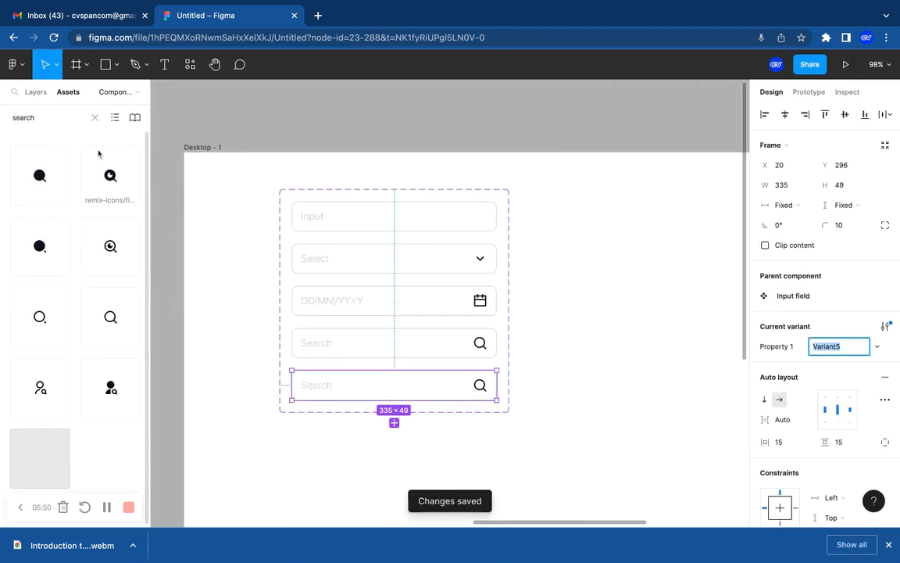
# Find the eye-line icon in the assets with "eye" and replace the fifth variant's magnifier icon with it
pyautogui.click(51, 117)
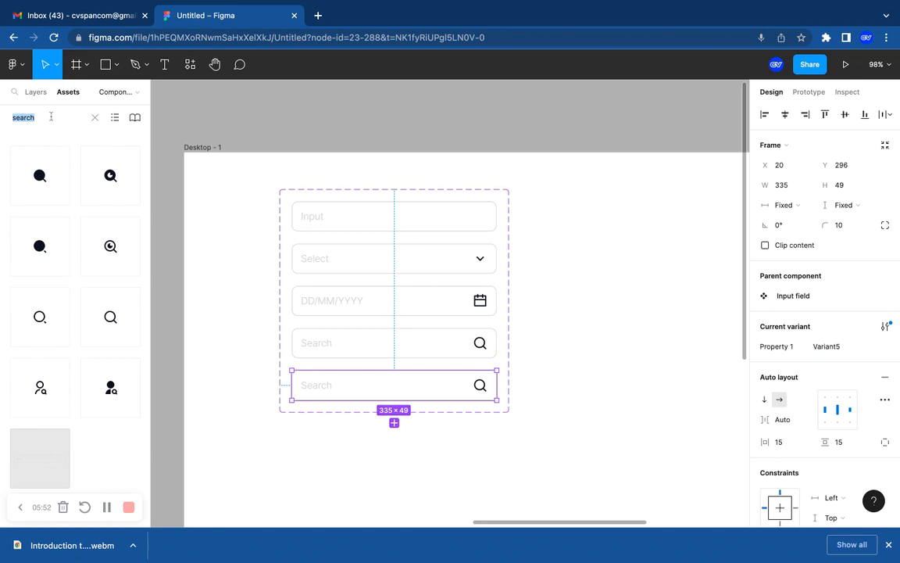
pyautogui.write('eye')
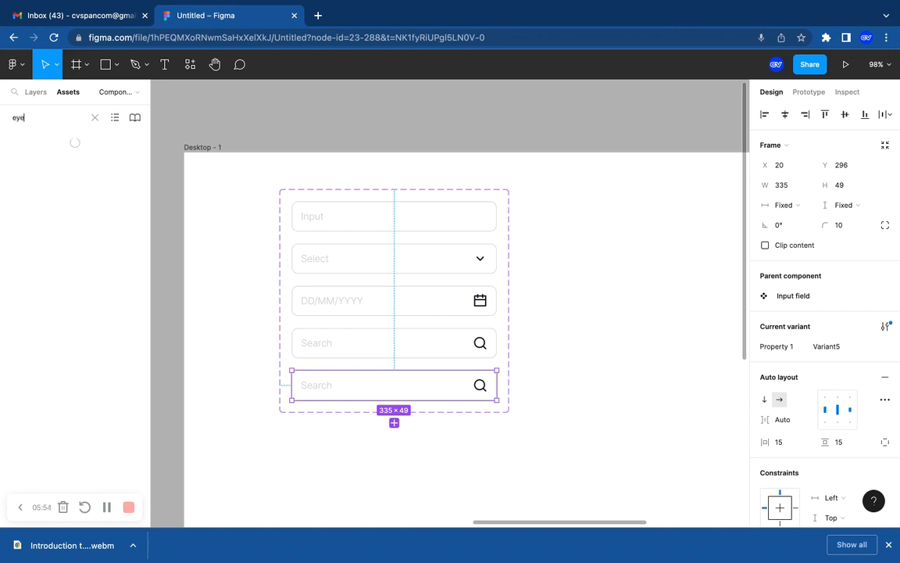
pyautogui.moveTo(23, 193); pyautogui.dragTo(426, 388)
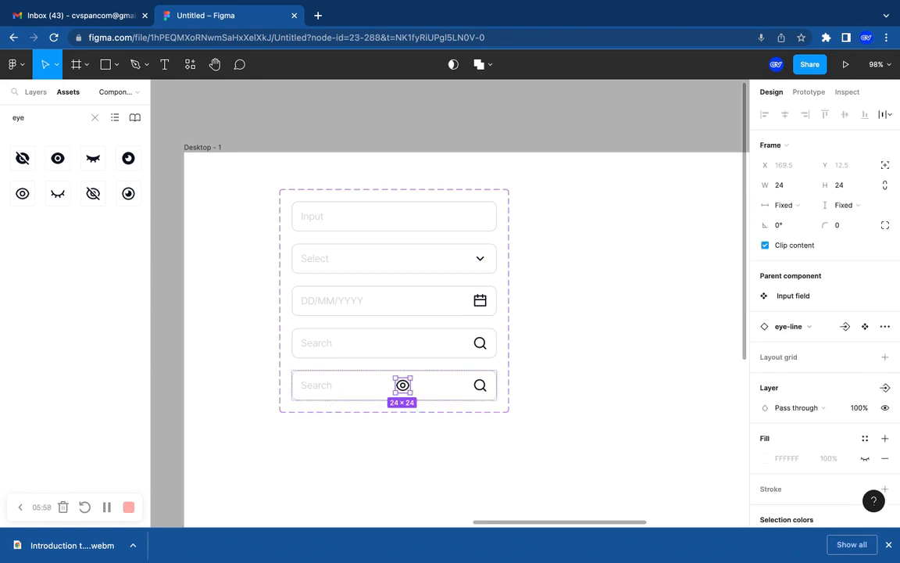
pyautogui.click(481, 388)
pyautogui.press('Delete')
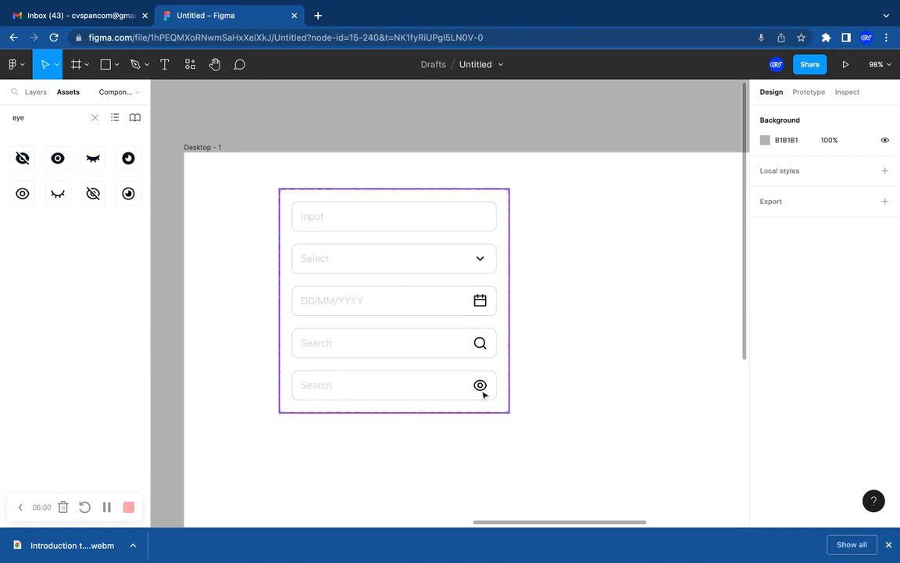
# Set the Property 1 value of the eye-icon variant to Password and deselect it
pyautogui.click(446, 386)
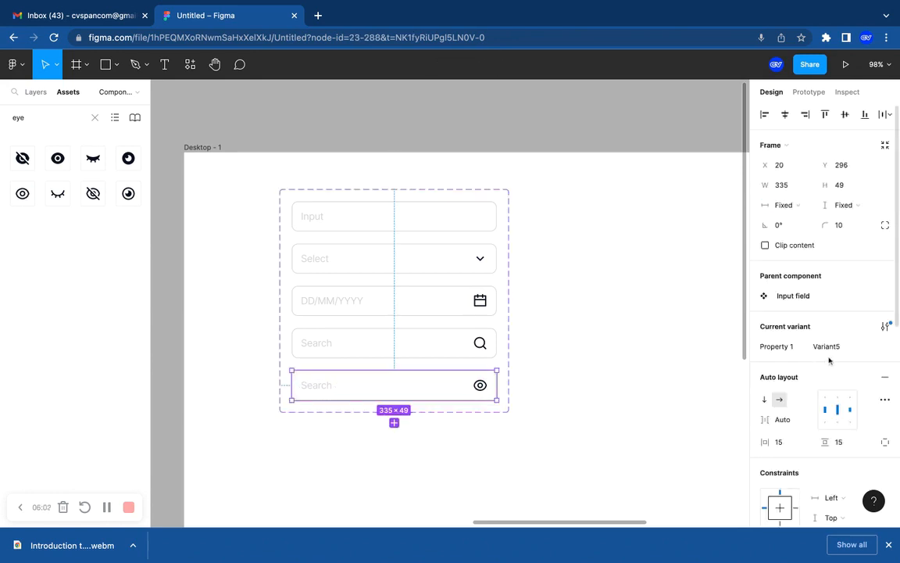
pyautogui.click(851, 348)
pyautogui.write('Passwor')
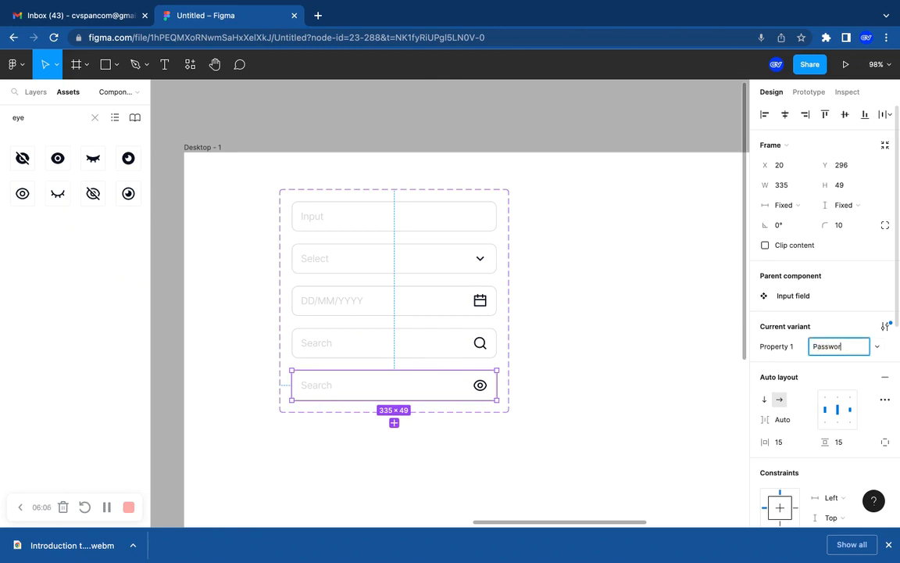
pyautogui.write('d')
pyautogui.click(572, 319)
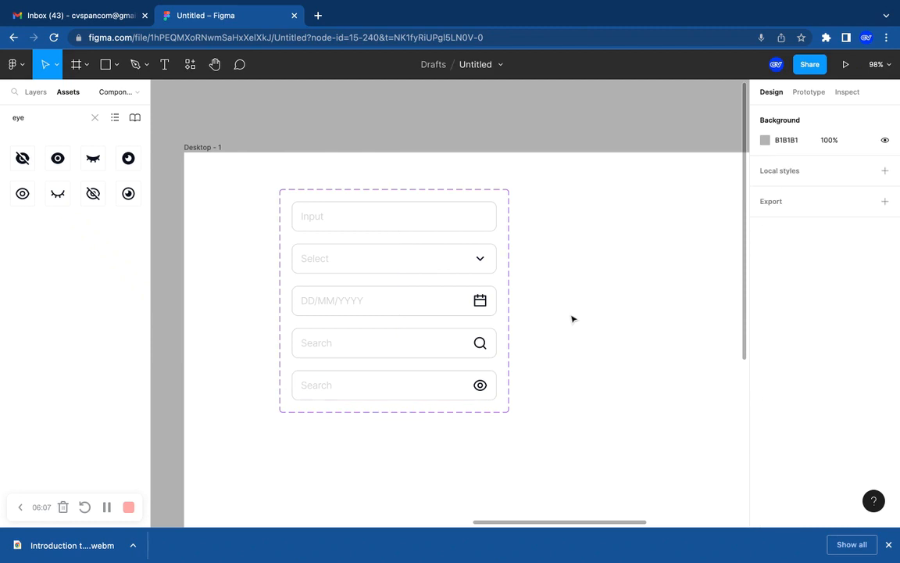
# Change the placeholder text of the eye-icon variant to "Password"
pyautogui.scroll(-1, 472, 342)
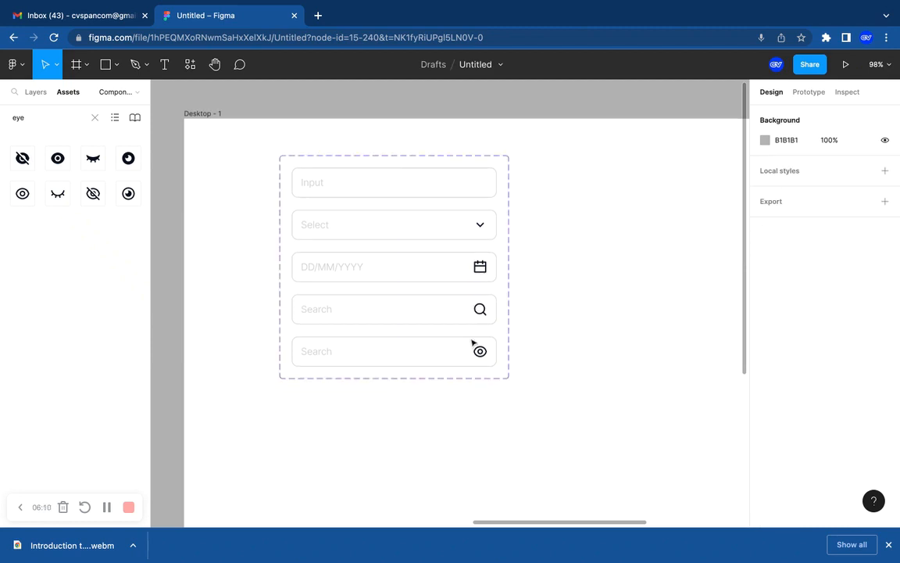
pyautogui.click(393, 354)
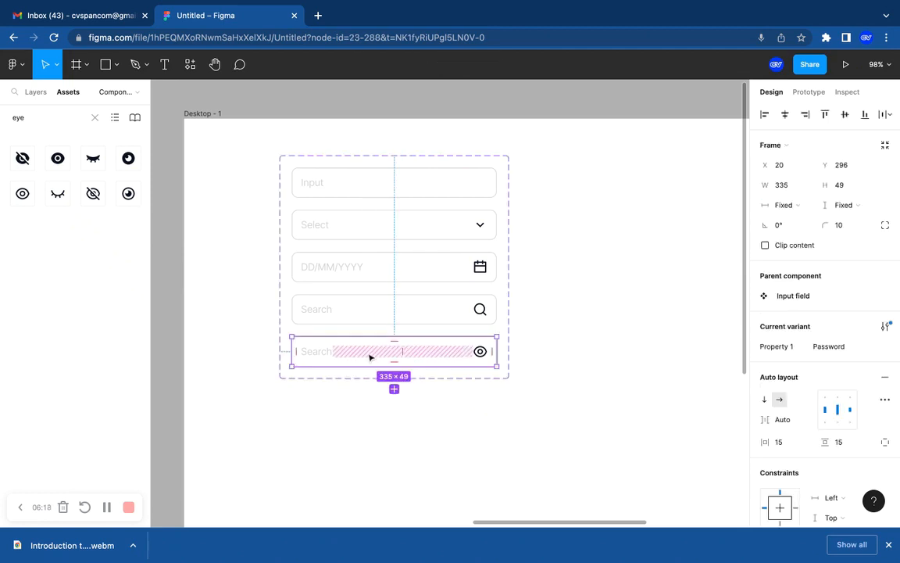
pyautogui.doubleClick(310, 359)
pyautogui.doubleClick(311, 358)
pyautogui.write('Password')
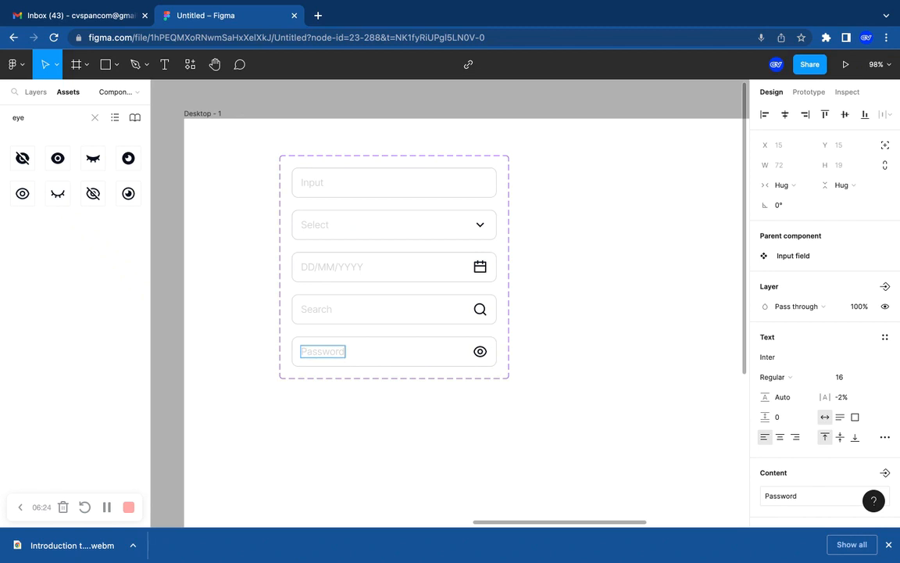
pyautogui.click(349, 398)
# Duplicate the Password variant and set the copy's Property 1 value to Textarea
pyautogui.click(386, 363)
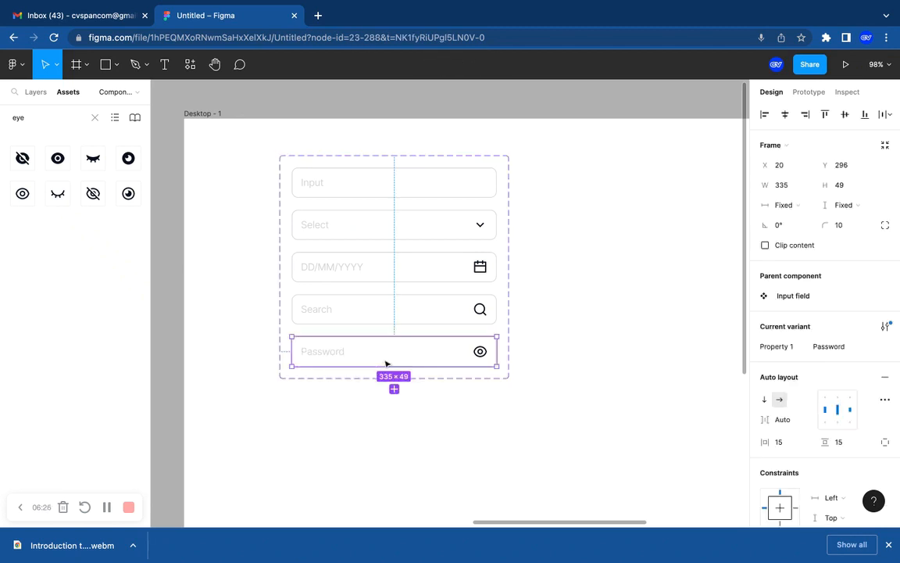
pyautogui.hotkey('ctrl', 'd')
pyautogui.scroll(-5, 384, 372)
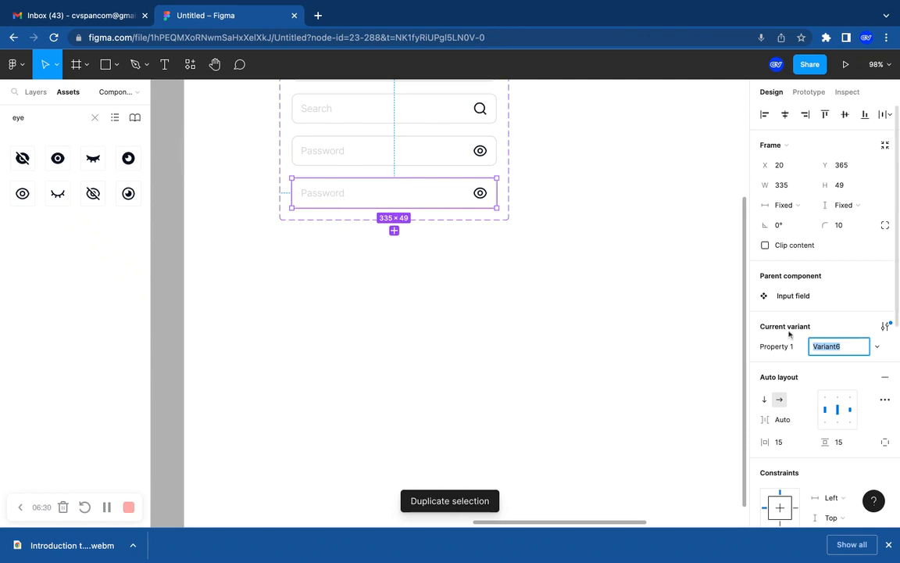
pyautogui.write('Te')
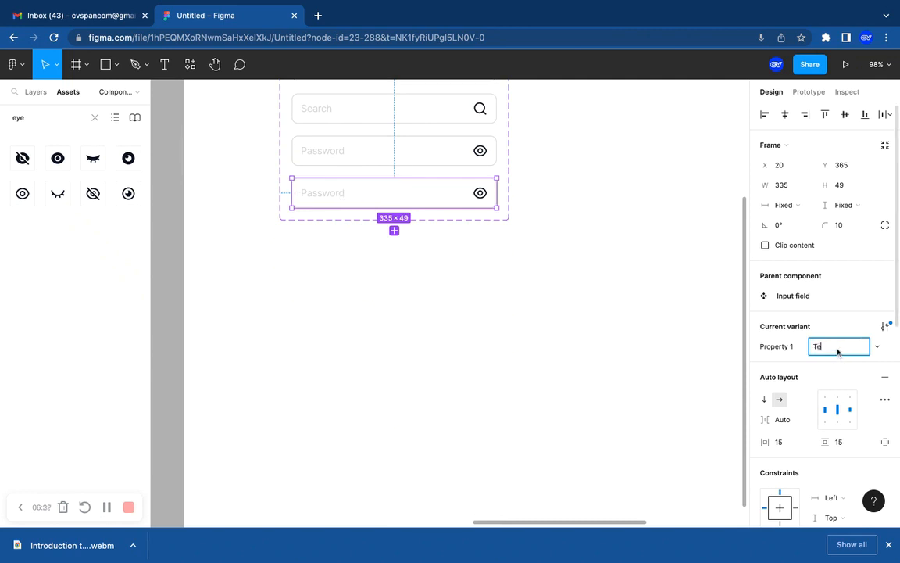
pyautogui.write('xtarea')
# Stretch the Textarea variant downward to a height of about 111 and align its contents to the top
pyautogui.scroll(5, 532, 358)
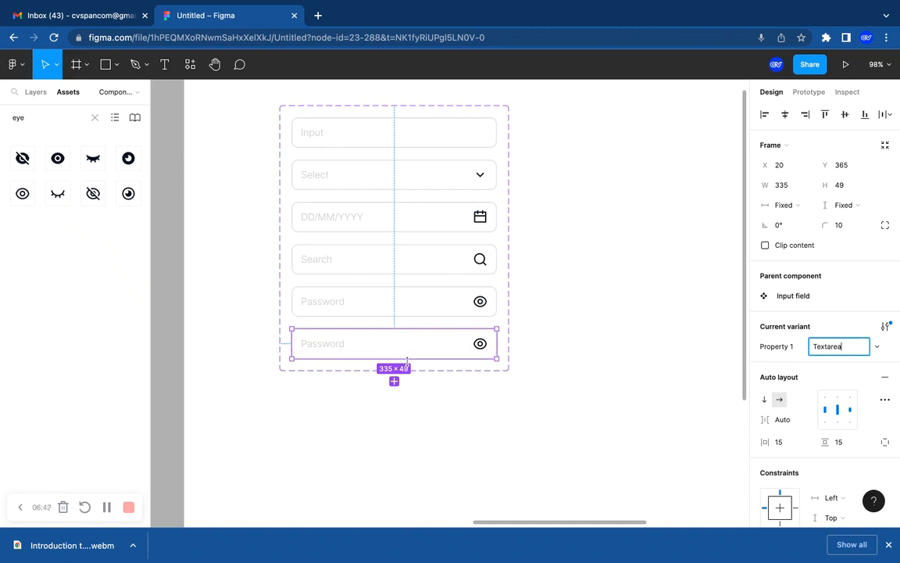
pyautogui.moveTo(409, 358); pyautogui.dragTo(409, 396)
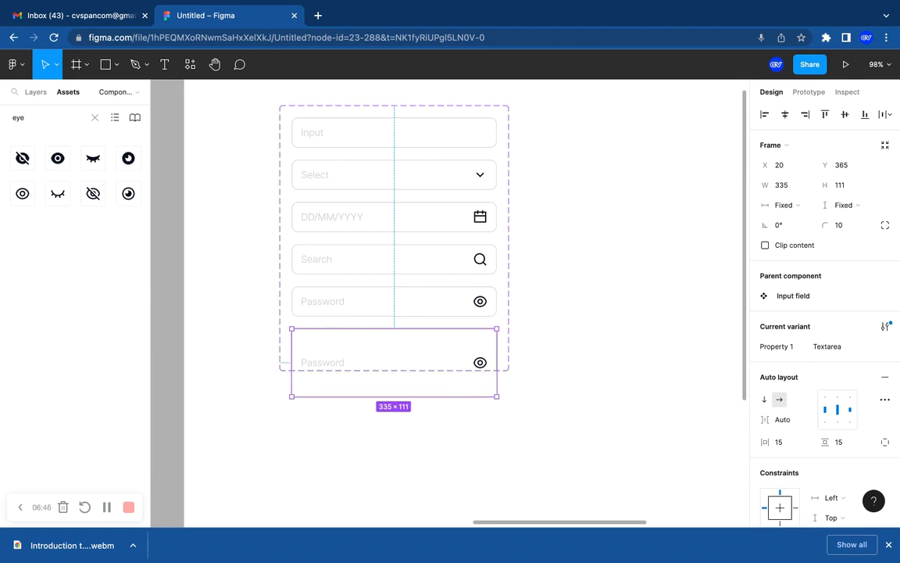
pyautogui.click(835, 400)
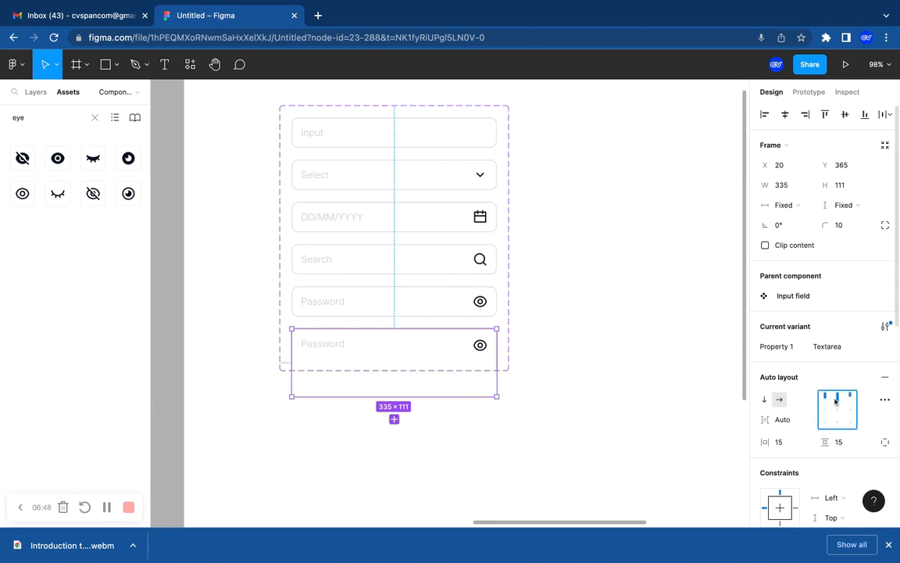
# Extend the component set's frame downward to a height of about 498 so it encloses the Textarea variant
pyautogui.click(509, 359)
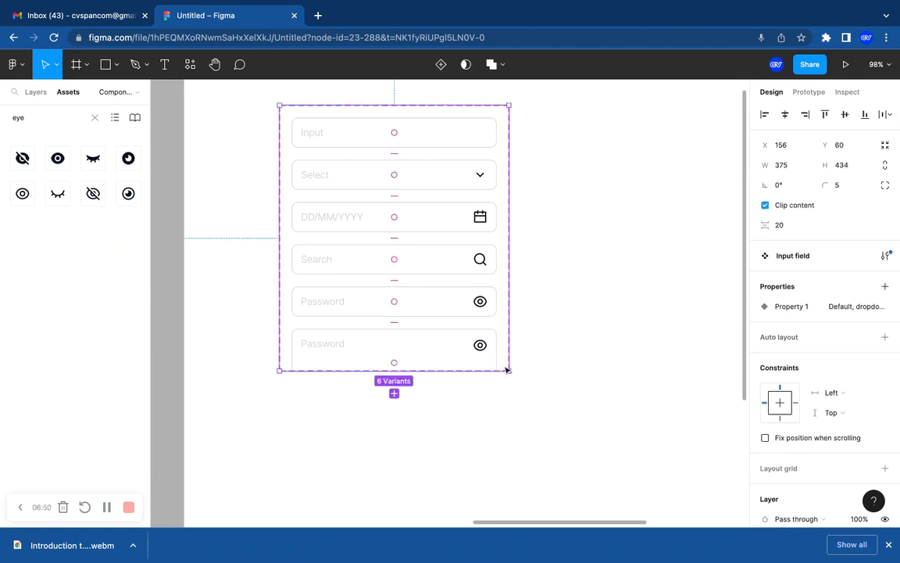
pyautogui.moveTo(500, 374); pyautogui.dragTo(498, 409)
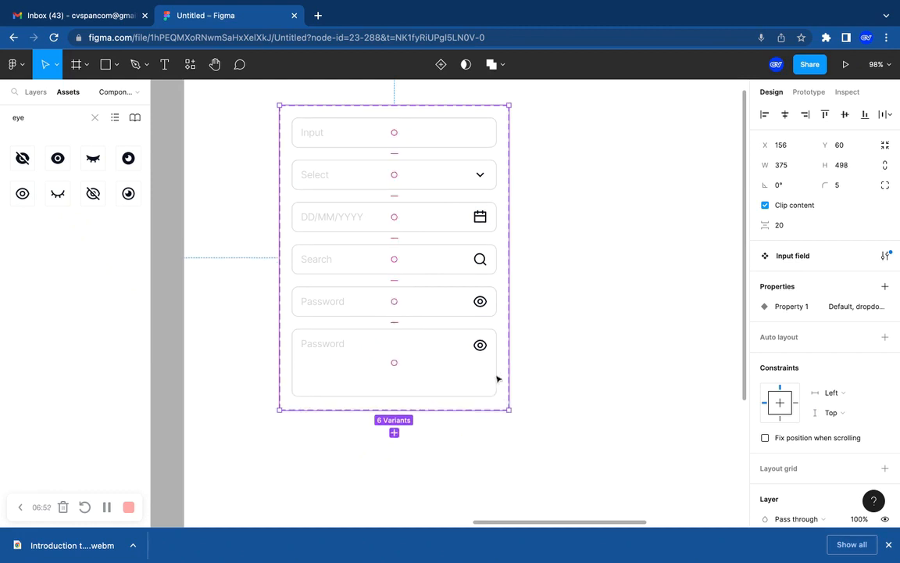
# Set the opacity of the Textarea variant's eye icon to 0% and deselect it
pyautogui.click(483, 348)
pyautogui.click(482, 348)
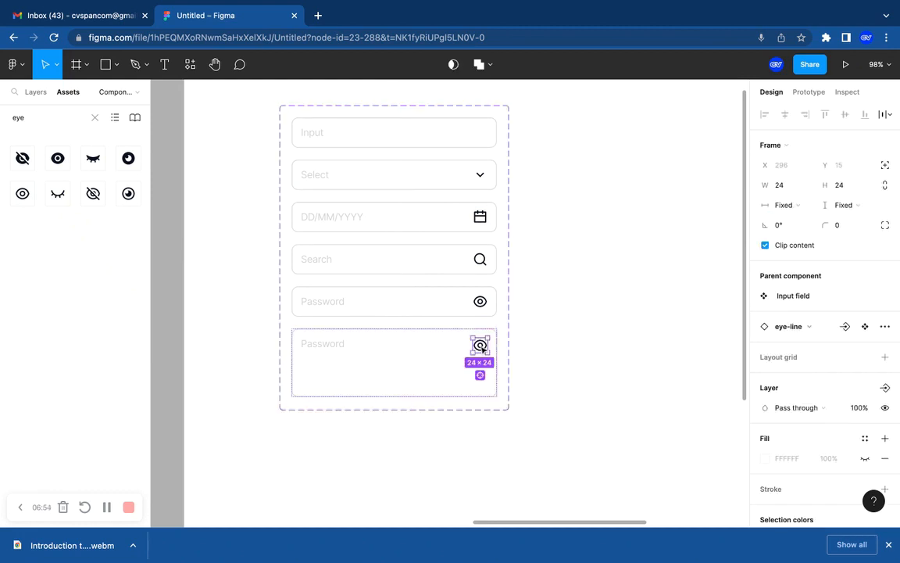
pyautogui.click(860, 407)
pyautogui.write('0')
pyautogui.press('Return')
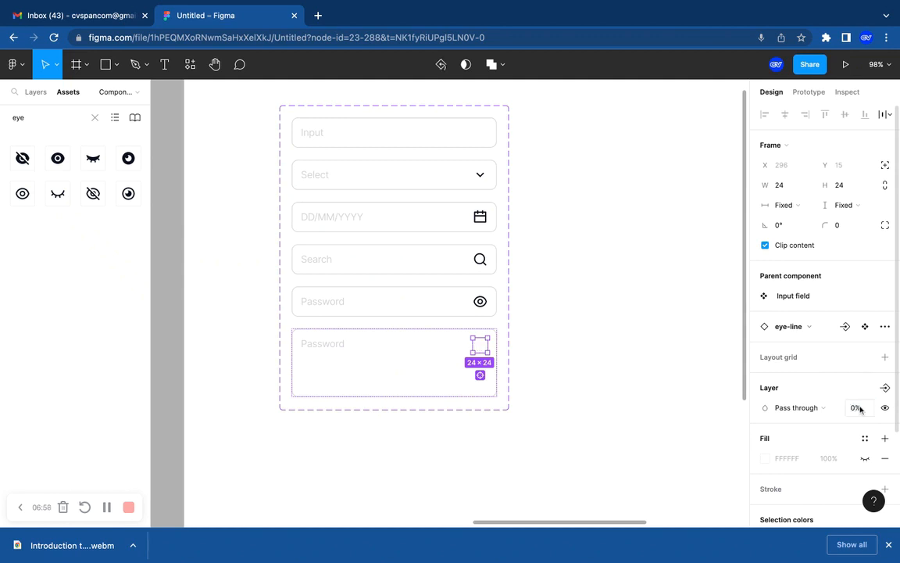
pyautogui.click(583, 399)
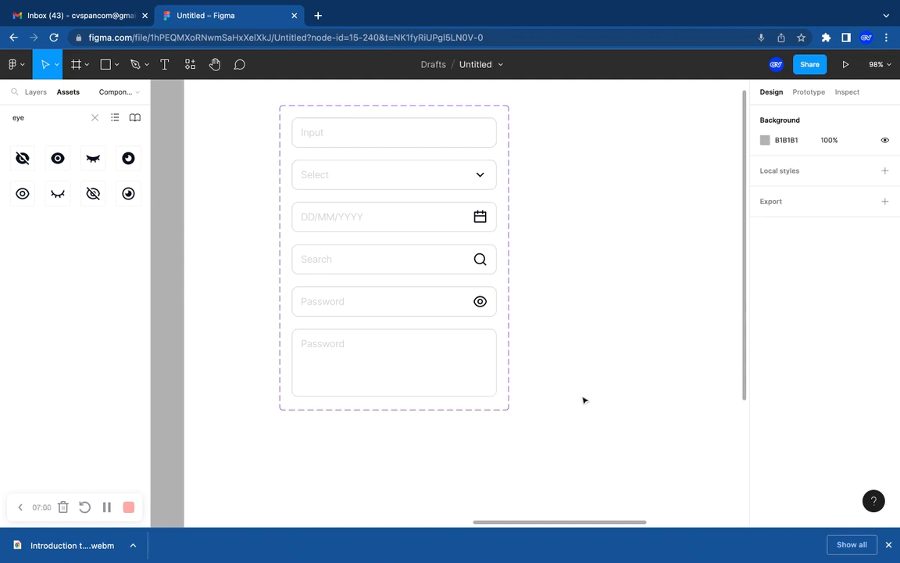
# Delete the eye icon from the Textarea variant and set the variant's auto layout spacing to 0
pyautogui.doubleClick(480, 345)
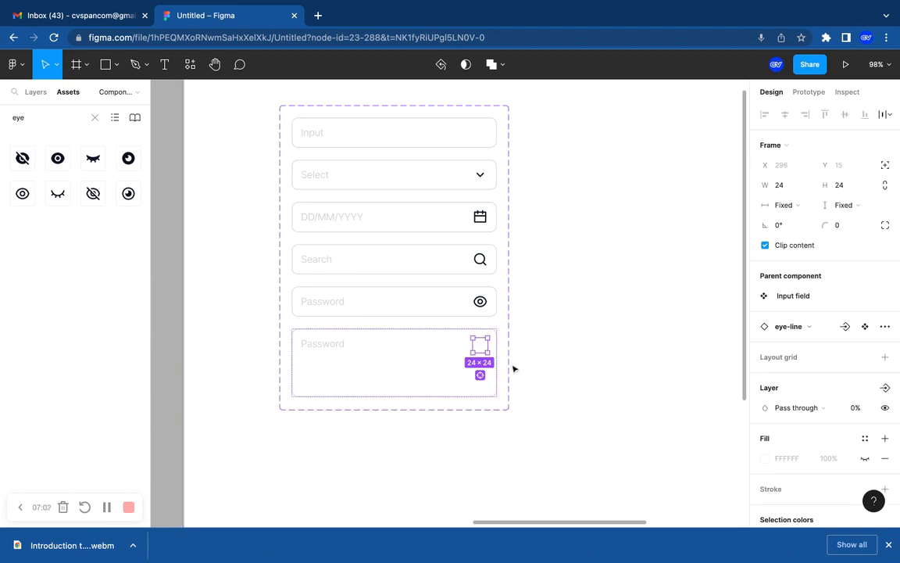
pyautogui.press('Delete')
pyautogui.click(472, 360)
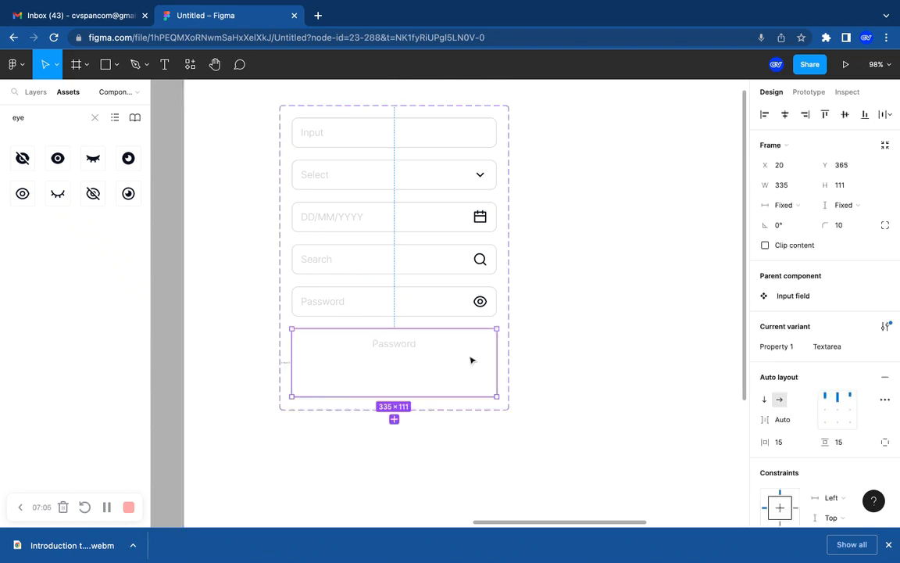
pyautogui.click(784, 420)
pyautogui.write('0')
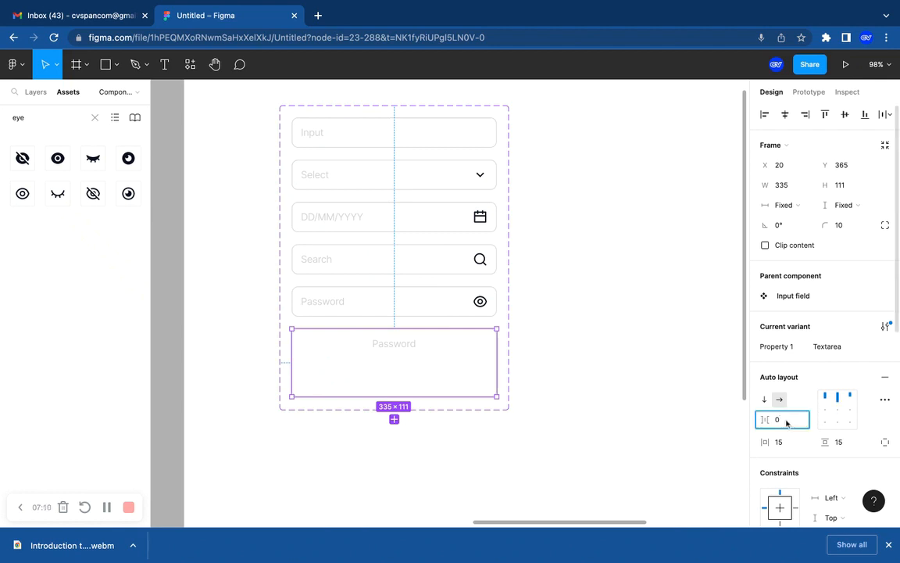
pyautogui.press('Return')
pyautogui.click(653, 432)
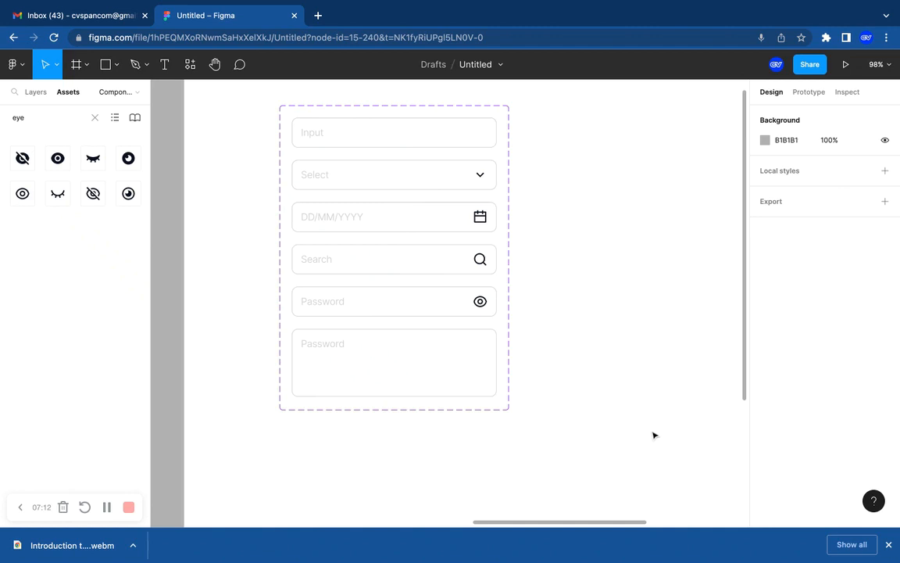
# Replace the placeholder text in the Textarea variant with "Message" and deselect it
pyautogui.doubleClick(325, 349)
pyautogui.doubleClick(329, 349)
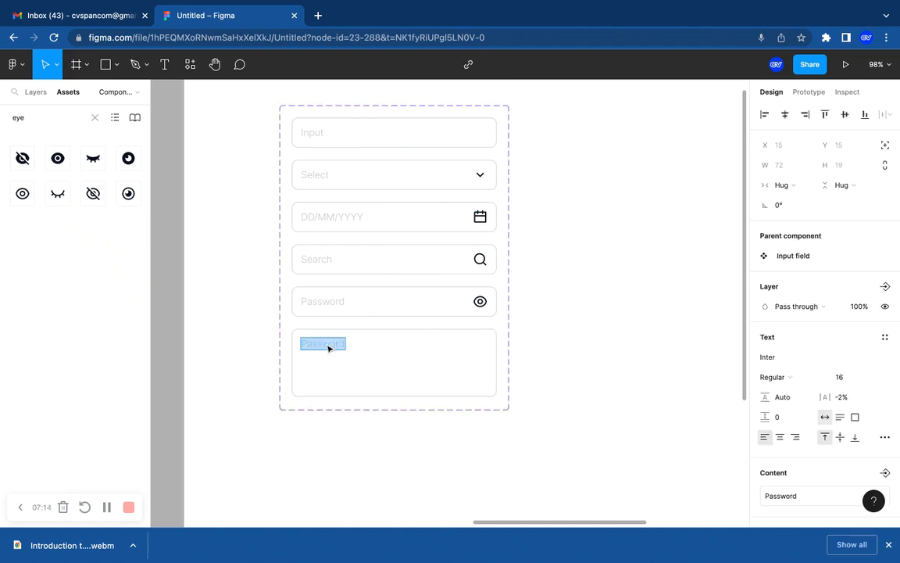
pyautogui.write('Message')
pyautogui.press('Escape')
pyautogui.click(559, 358)
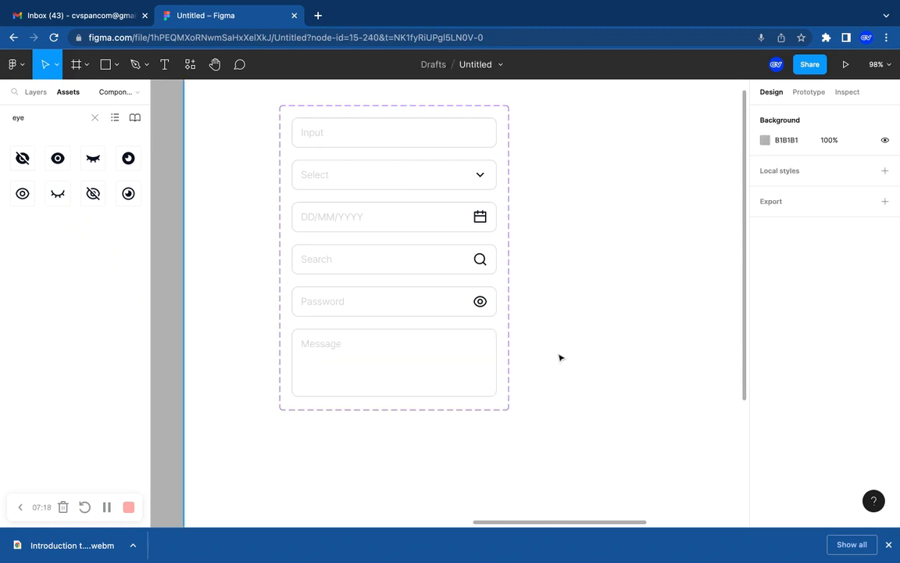
pyautogui.hscroll(-2, 559, 358)
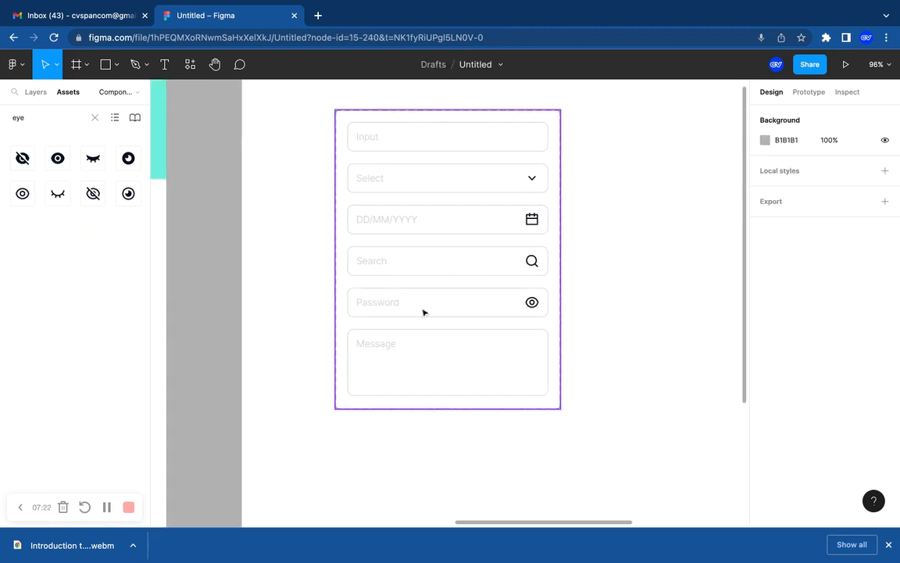
pyautogui.scroll(1, 436, 189)
pyautogui.scroll(1, 437, 183)
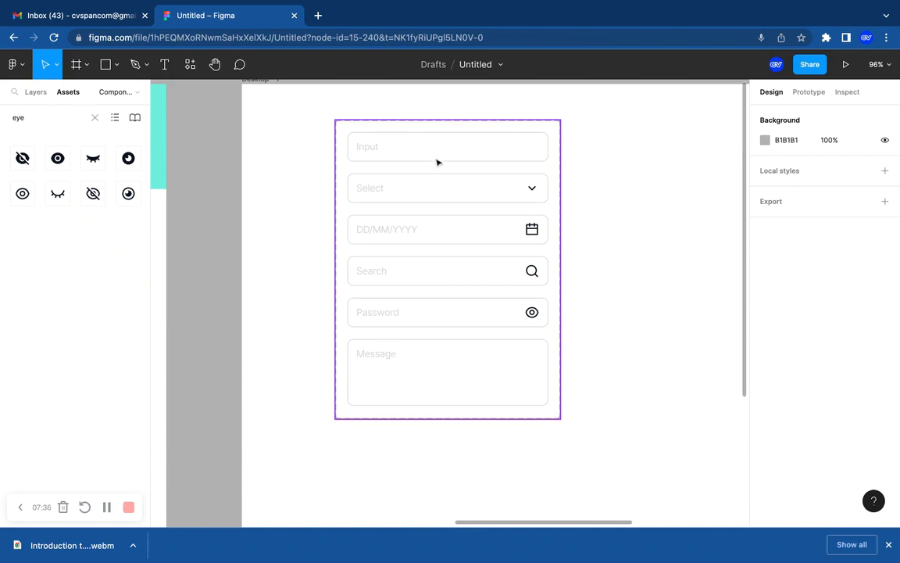
pyautogui.scroll(-1, 429, 271)
pyautogui.scroll(-2, 429, 271)
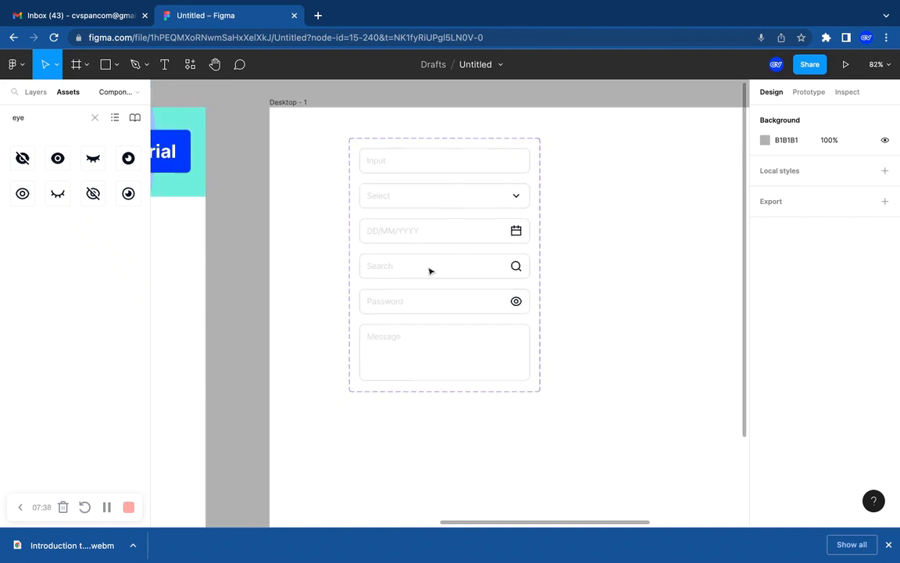
pyautogui.scroll(-3, 429, 270)
pyautogui.scroll(2, 429, 270)
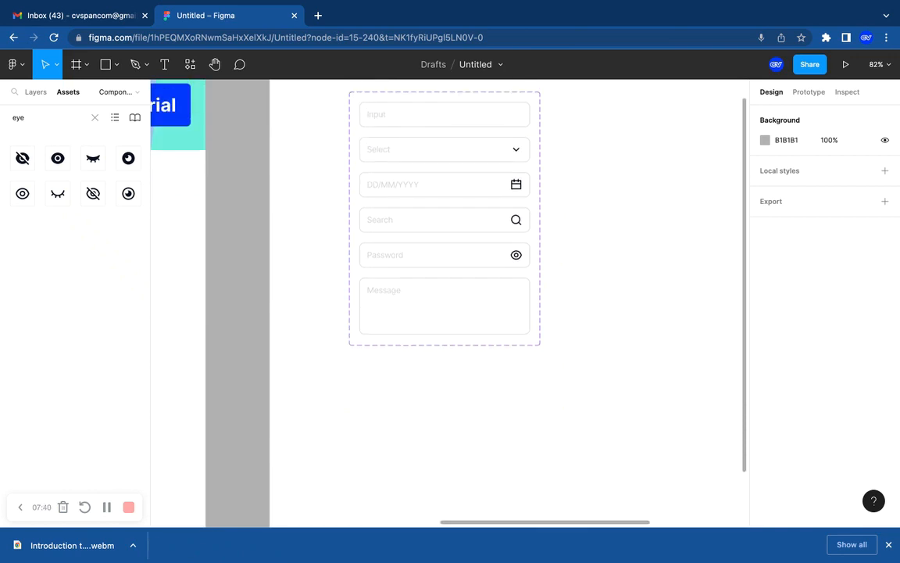
# Duplicate the default Input variant within the component set and name the copy "Default filled"
pyautogui.click(424, 118)
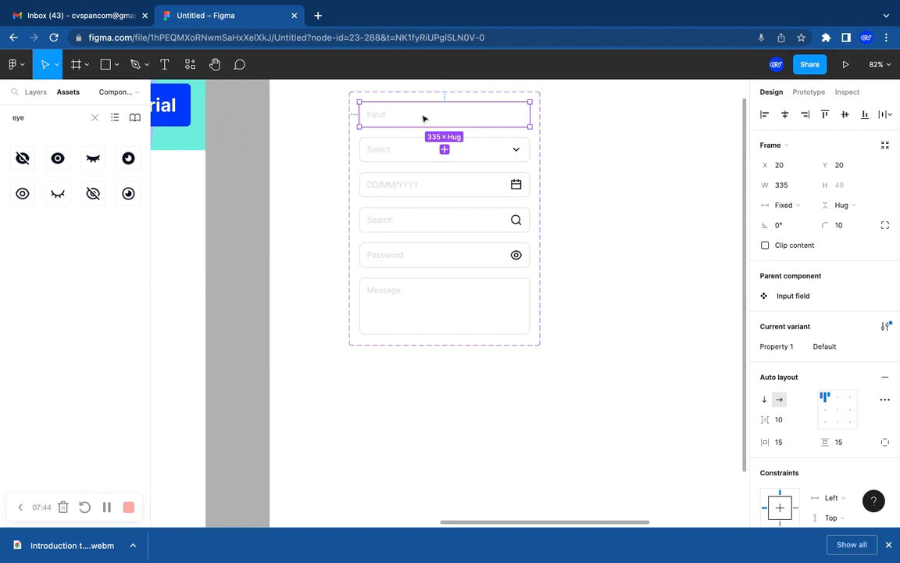
pyautogui.hotkey('ctrl', 'd')
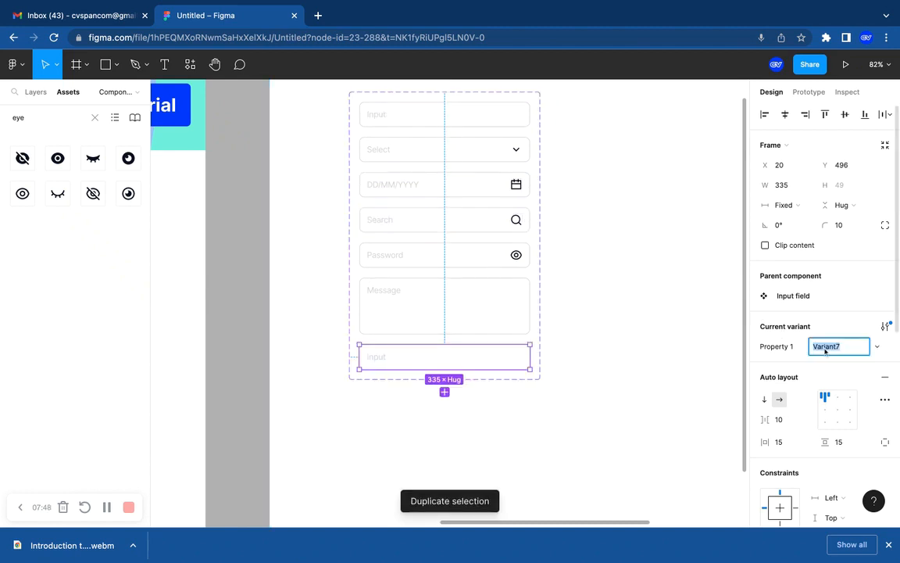
pyautogui.write('Default fill')
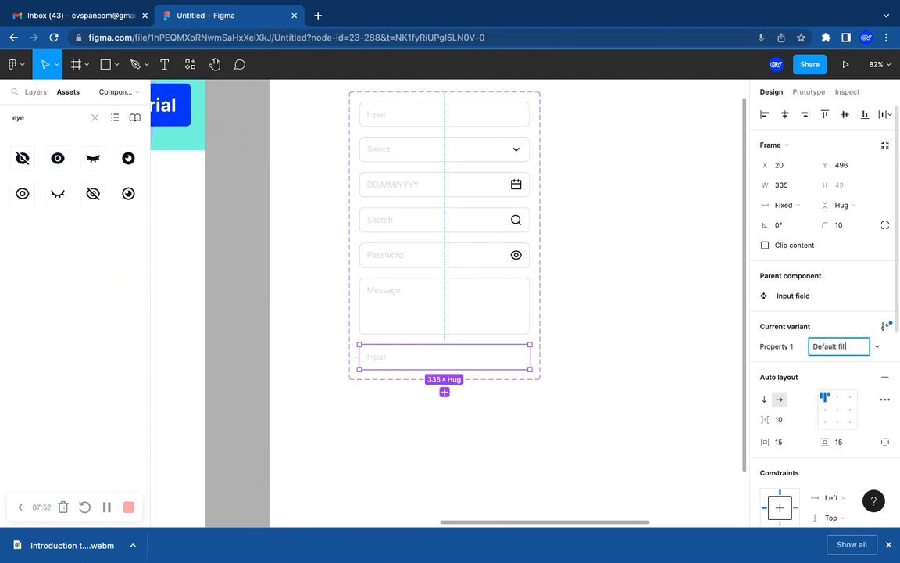
# Darken the fill of the Default filled variant's "Input" text to 464646 and deselect it
pyautogui.scroll(1, 367, 357)
pyautogui.scroll(5, 367, 357)
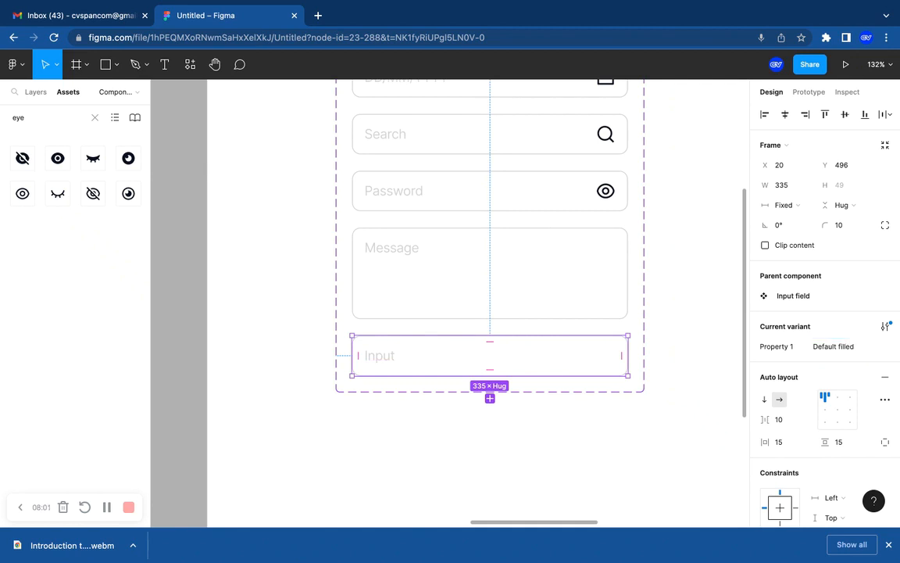
pyautogui.click(380, 355)
pyautogui.scroll(-2, 790, 428)
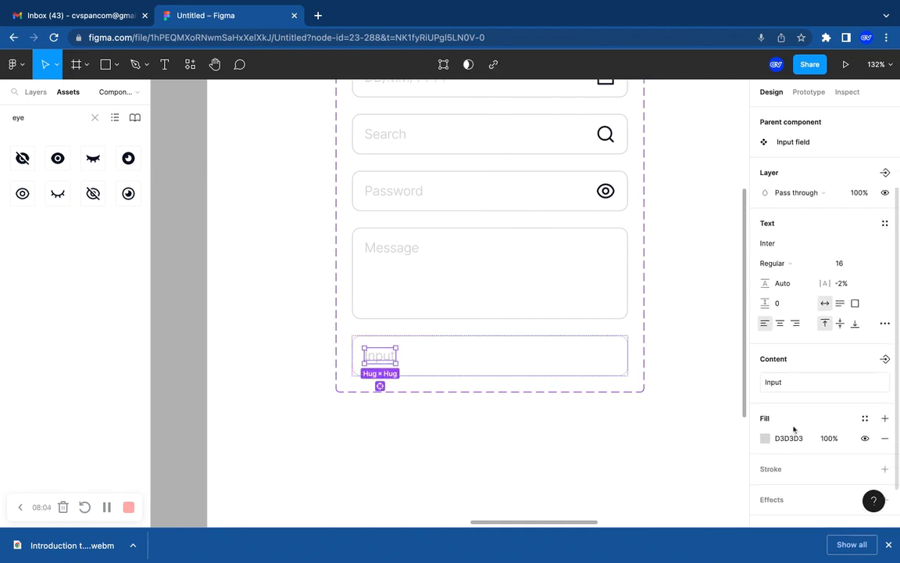
pyautogui.click(764, 438)
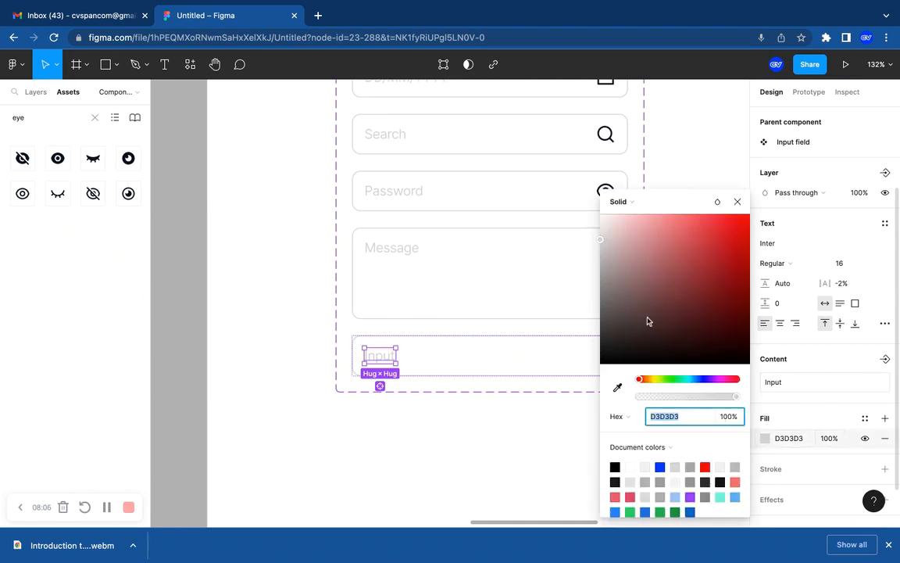
pyautogui.moveTo(600, 239); pyautogui.dragTo(600, 323)
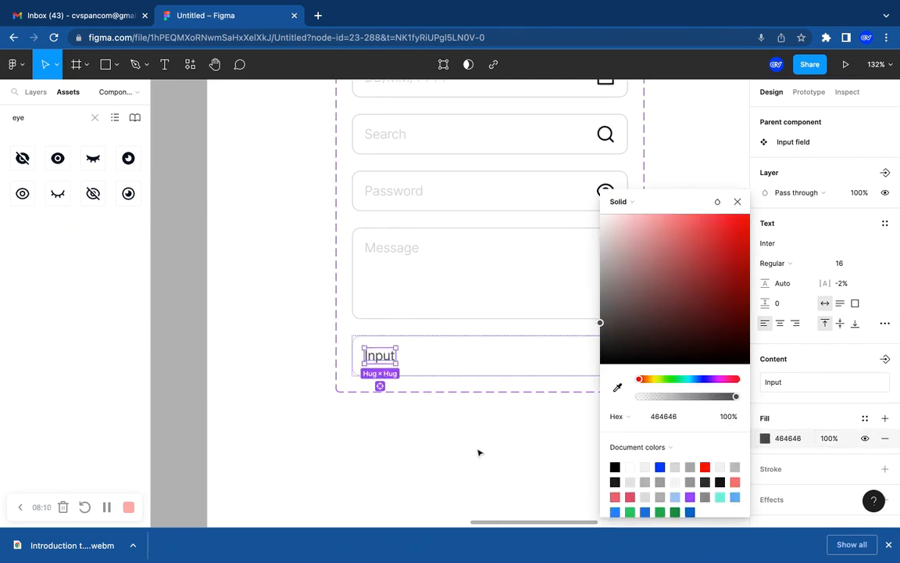
pyautogui.click(478, 452)
# Duplicate the dropdown variant with the "Select" placeholder and name the copy "Dropdown filled"
pyautogui.scroll(-4, 478, 451)
pyautogui.scroll(-2, 480, 452)
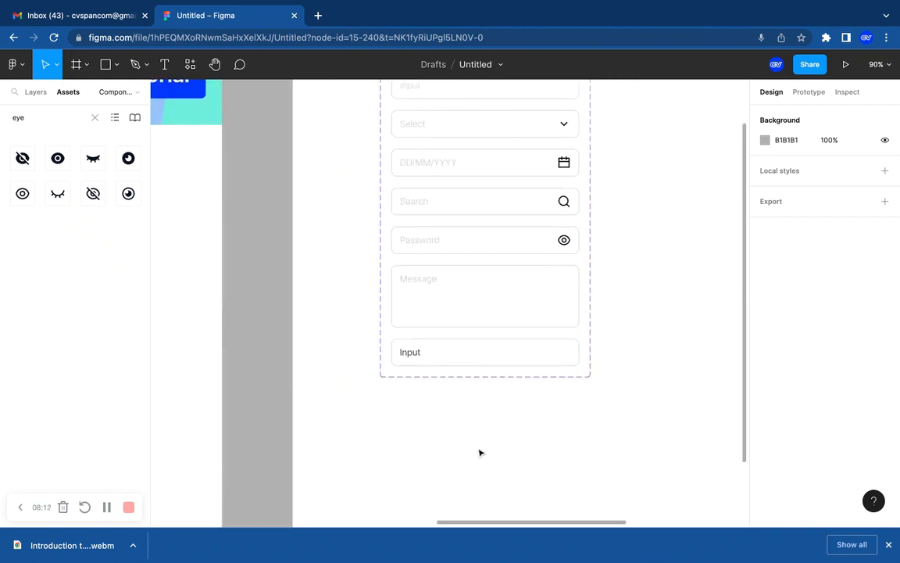
pyautogui.scroll(1, 503, 451)
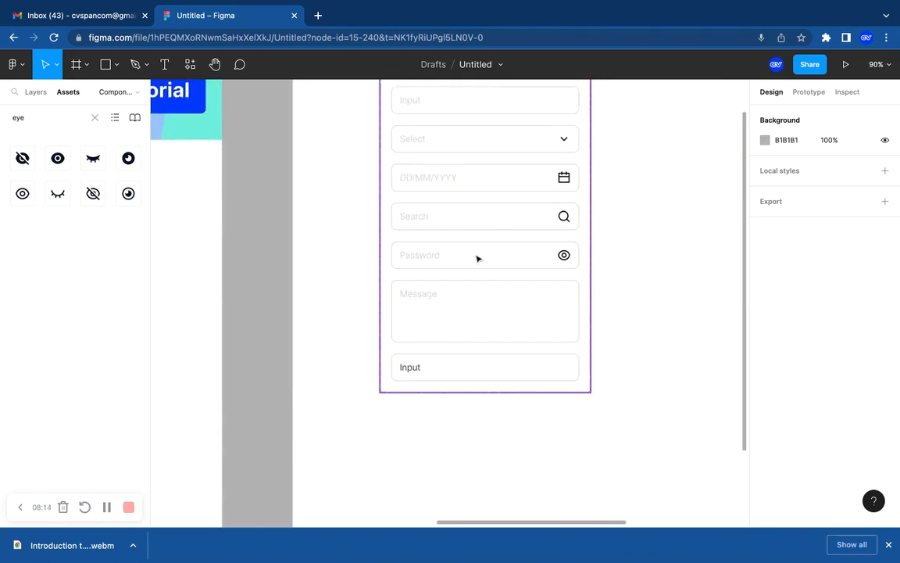
pyautogui.click(450, 148)
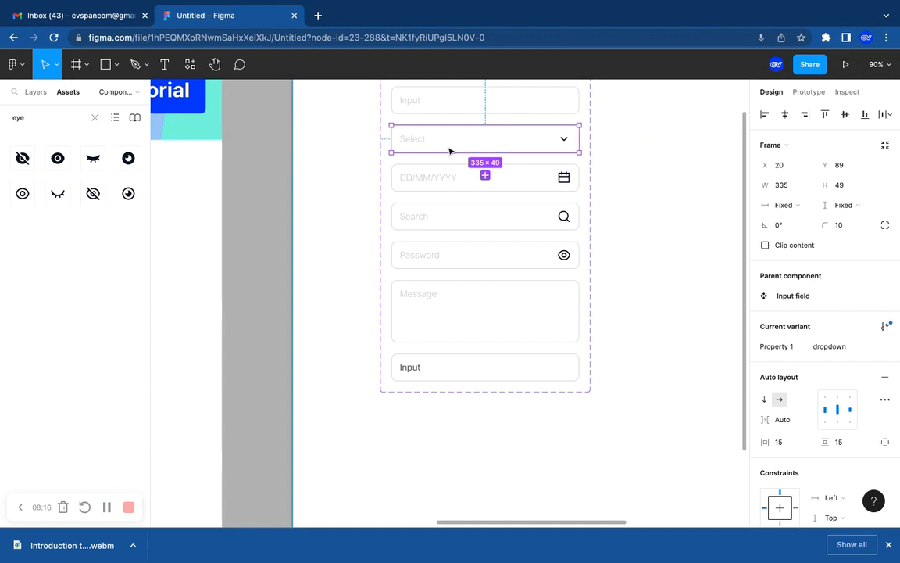
pyautogui.hotkey('ctrl', 'd')
pyautogui.click(854, 350)
pyautogui.write('D')
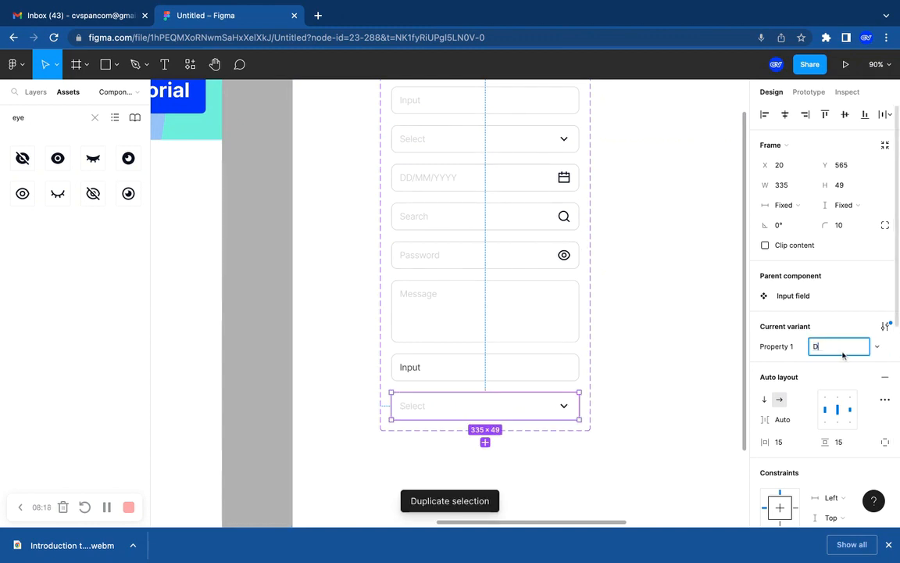
pyautogui.write('ropdown filled')
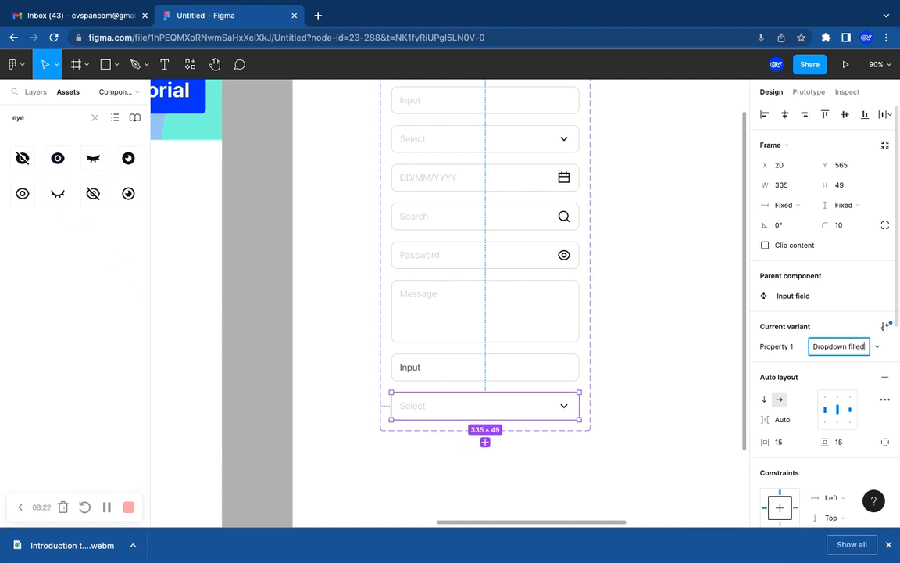
# Copy the 464646 fill code from the Default filled variant's "Input" text
pyautogui.scroll(-5, 707, 373)
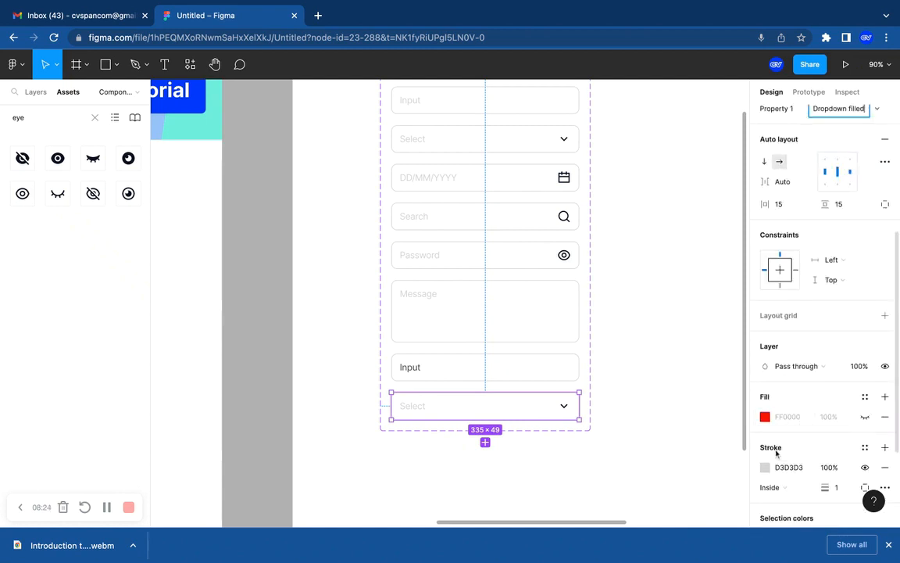
pyautogui.keyDown('super'); pyautogui.click(414, 371); pyautogui.keyUp('super')
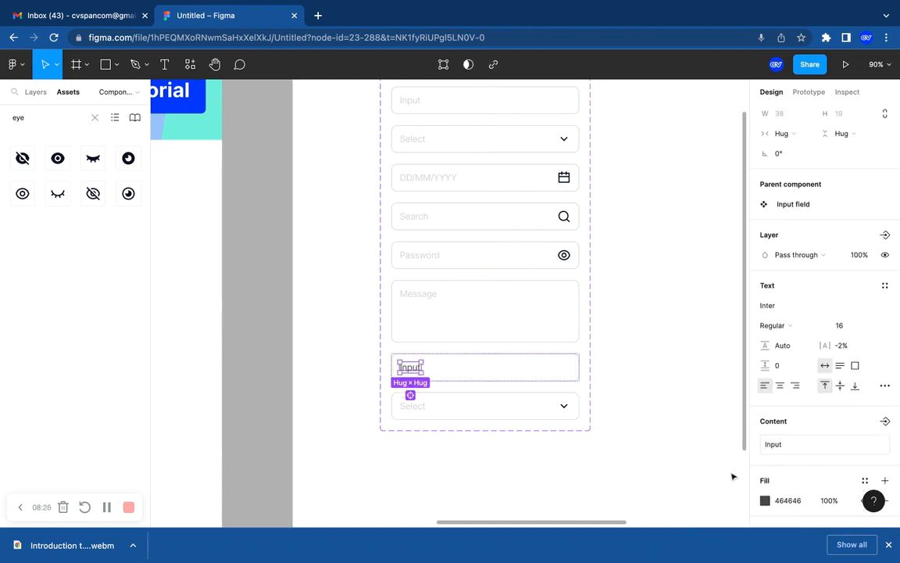
pyautogui.click(790, 501)
pyautogui.hotkey('ctrl', 'c')
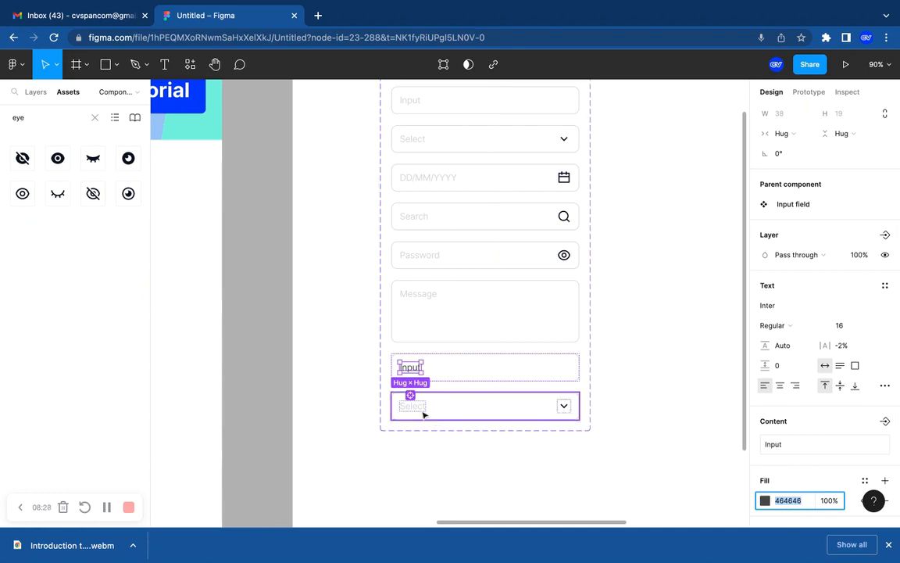
# Try to change the light grey selection colour of the whole Dropdown filled variant to 464646
pyautogui.click(493, 419)
pyautogui.scroll(-4, 819, 482)
pyautogui.click(795, 512)
pyautogui.hotkey('ctrl', 'v')
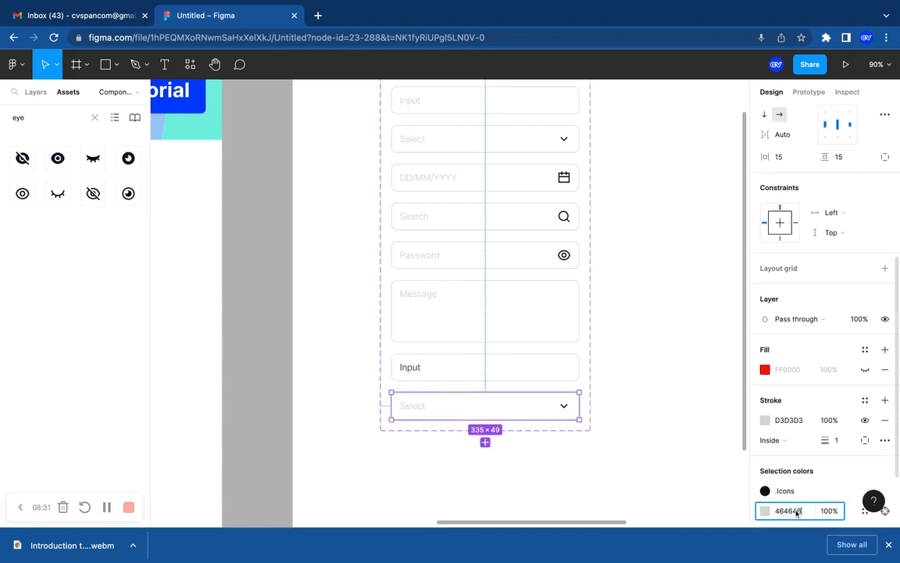
pyautogui.click(672, 472)
pyautogui.hotkey('ctrl', 'z')
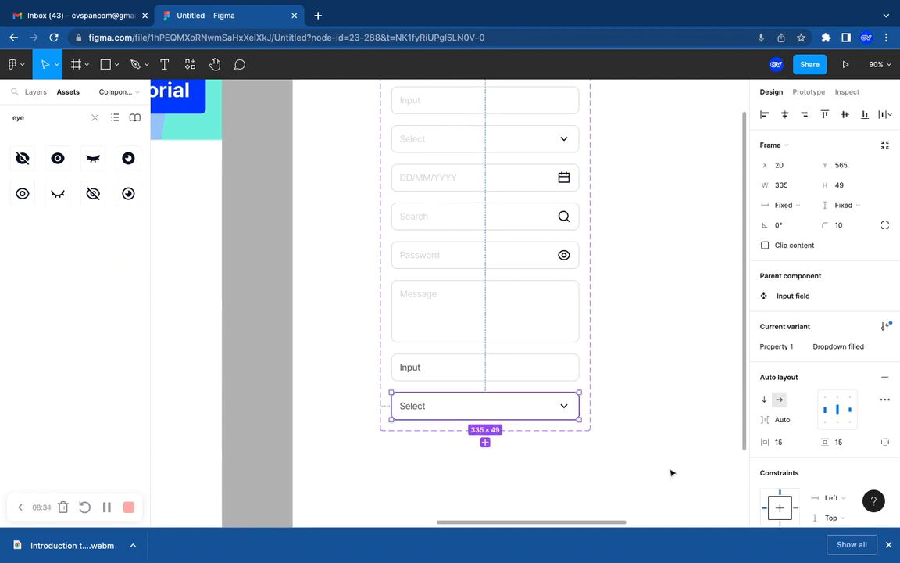
# Set the fill of only the "Select" text in the Dropdown filled variant to 464646 and deselect it
pyautogui.doubleClick(408, 405)
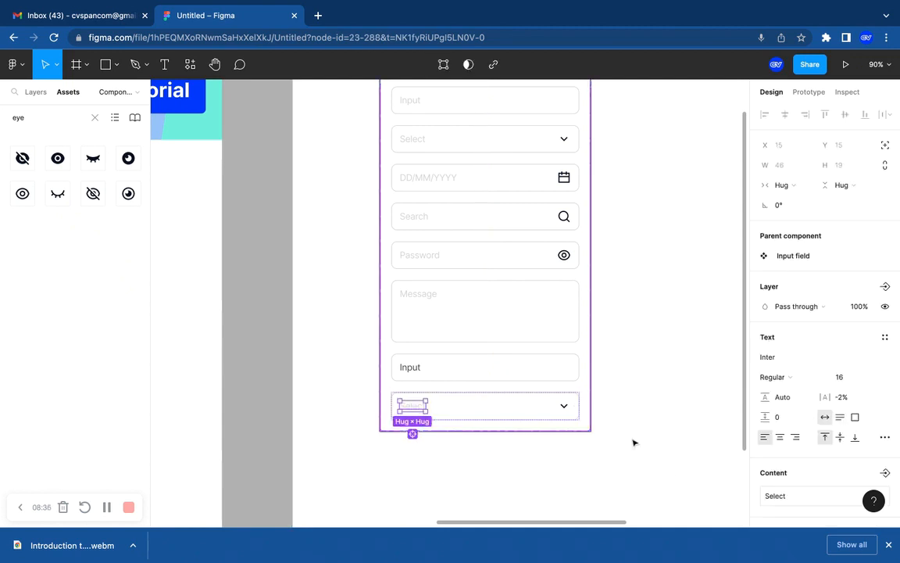
pyautogui.scroll(-3, 805, 428)
pyautogui.click(788, 388)
pyautogui.hotkey('ctrl', 'v')
pyautogui.click(603, 435)
# Duplicate the Date variant within the component set and name the copy "Date Filled"
pyautogui.scroll(-3, 603, 435)
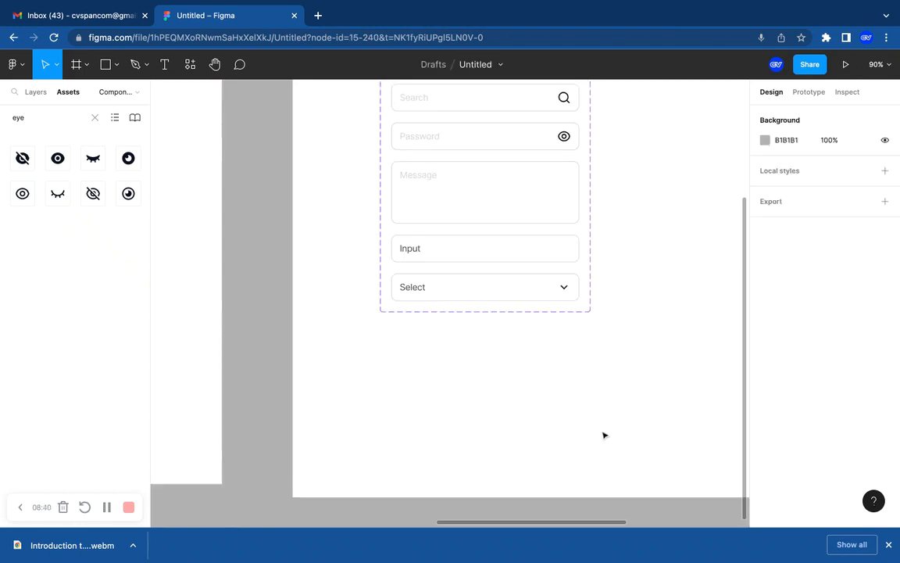
pyautogui.scroll(1, 482, 352)
pyautogui.click(480, 339)
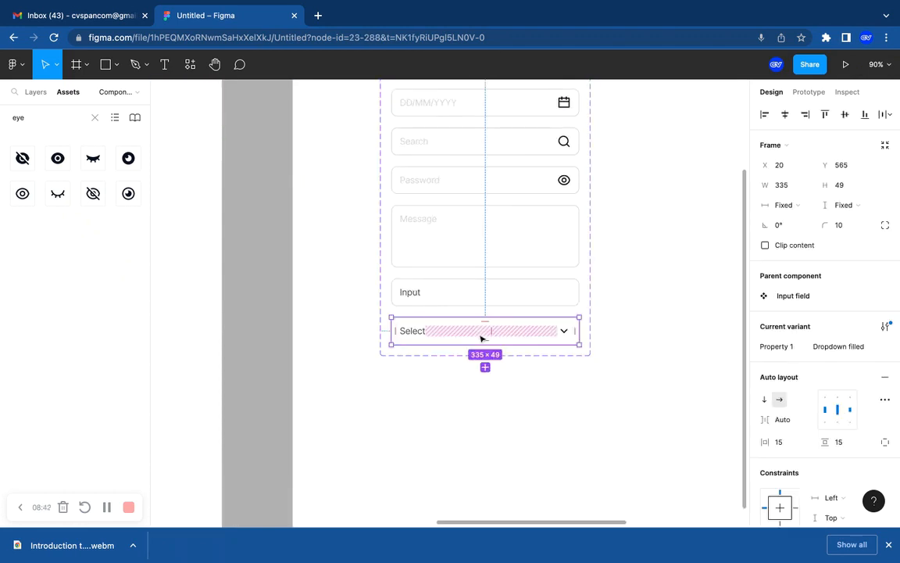
pyautogui.scroll(3, 465, 326)
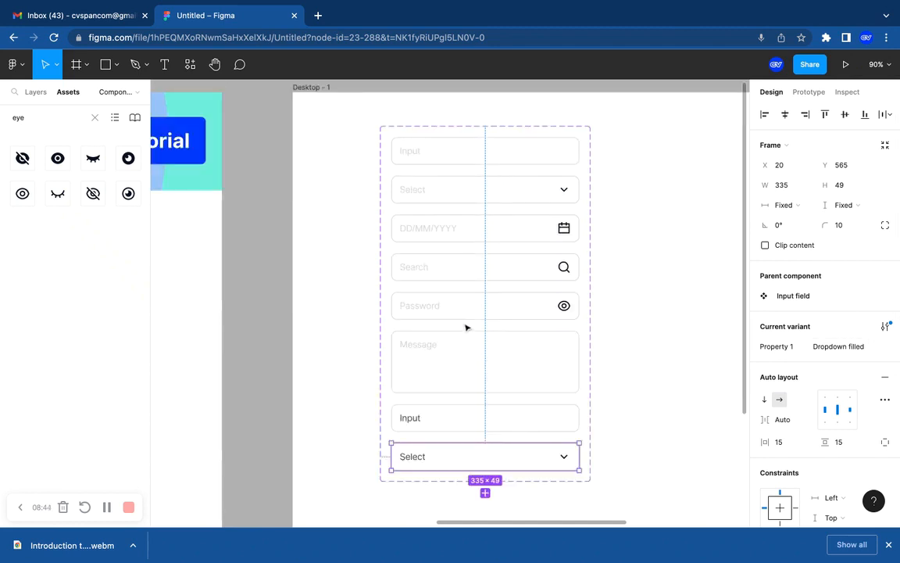
pyautogui.scroll(-1, 466, 326)
pyautogui.click(470, 212)
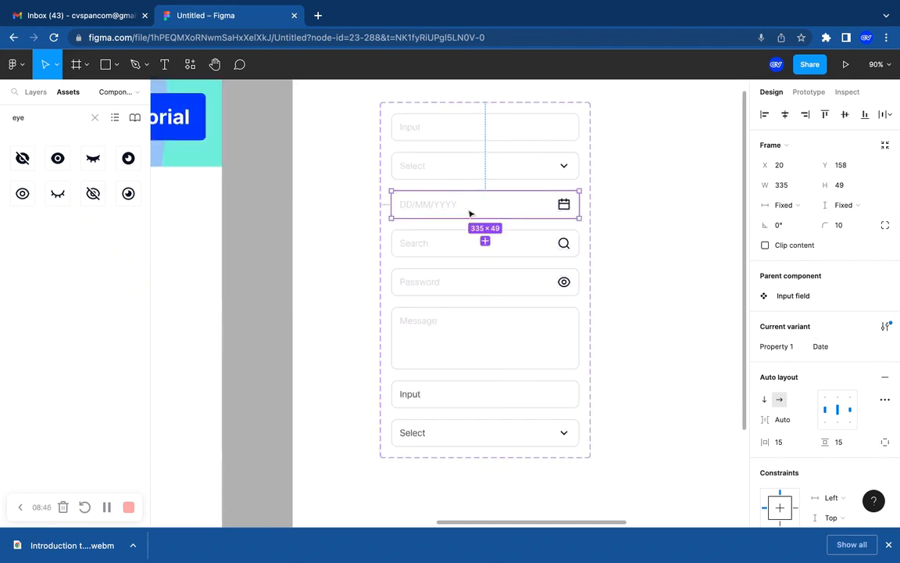
pyautogui.hotkey('ctrl', 'd')
pyautogui.scroll(-2, 508, 313)
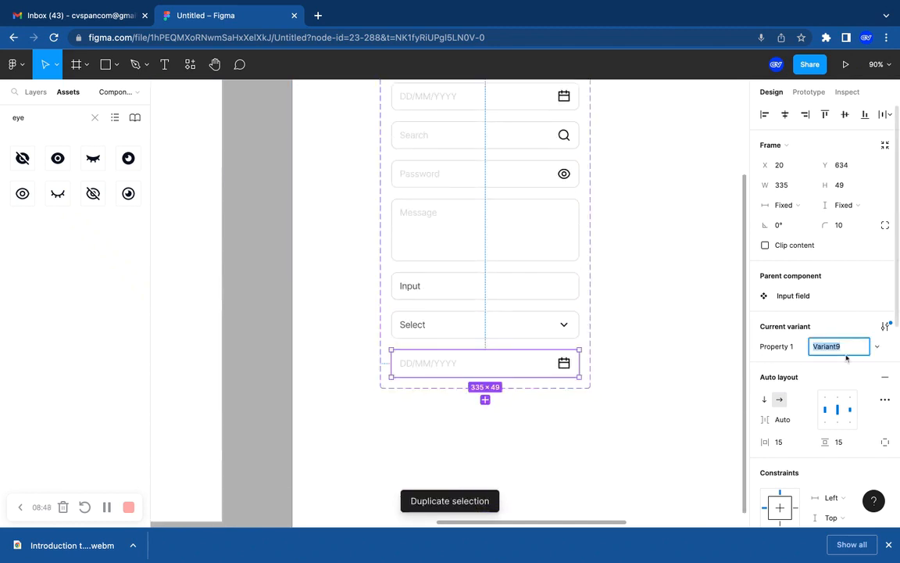
pyautogui.write('Date Filled')
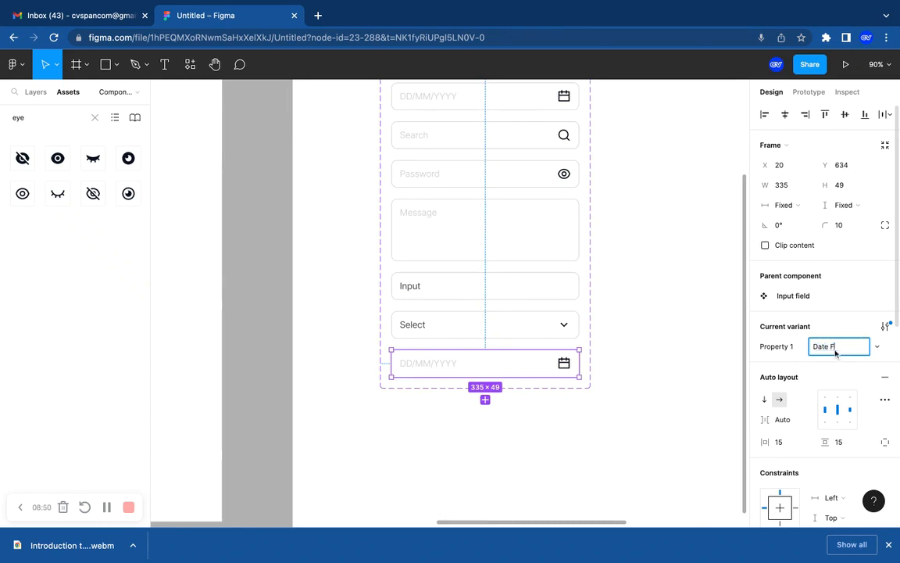
# Set the fill of the DD/MM/YYYY text in the Date Filled variant to 464646
pyautogui.doubleClick(456, 365)
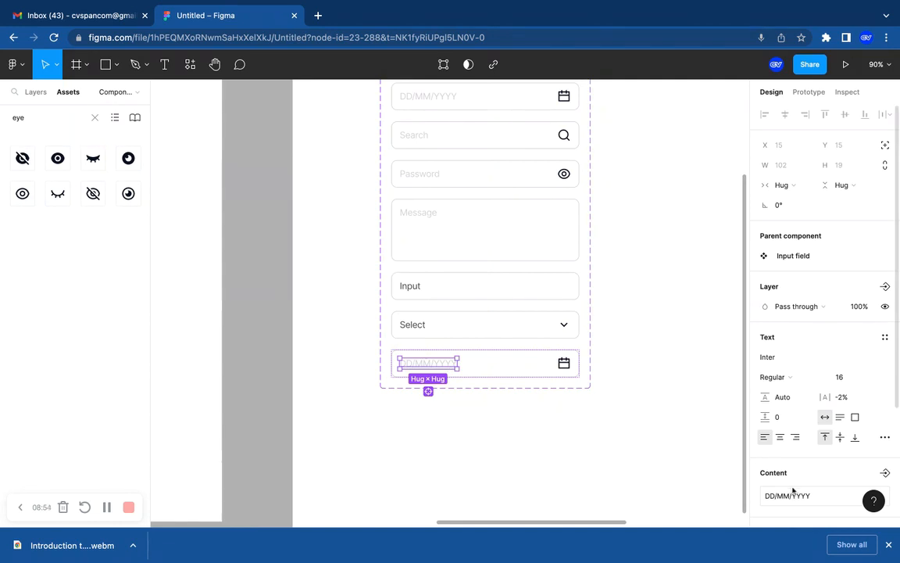
pyautogui.scroll(-3, 793, 488)
pyautogui.click(794, 392)
pyautogui.press('super+v')
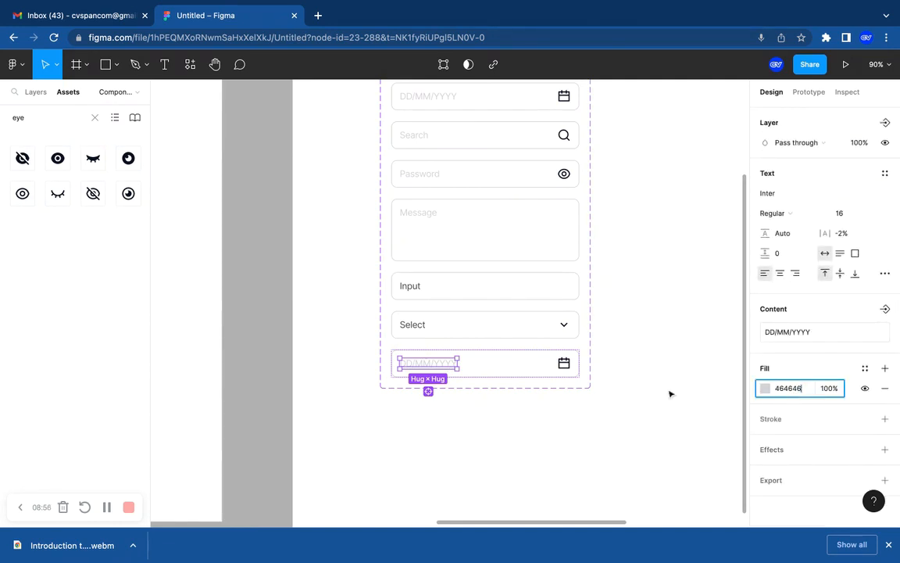
pyautogui.click(474, 369)
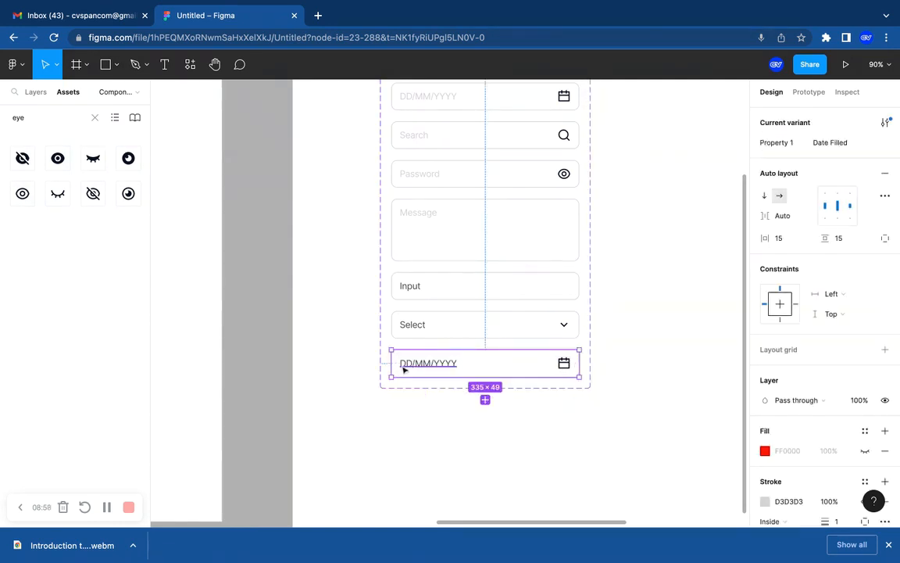
# Replace the DD/MM/YYYY text in the Date Filled variant with 01/02/2003
pyautogui.doubleClick(406, 371)
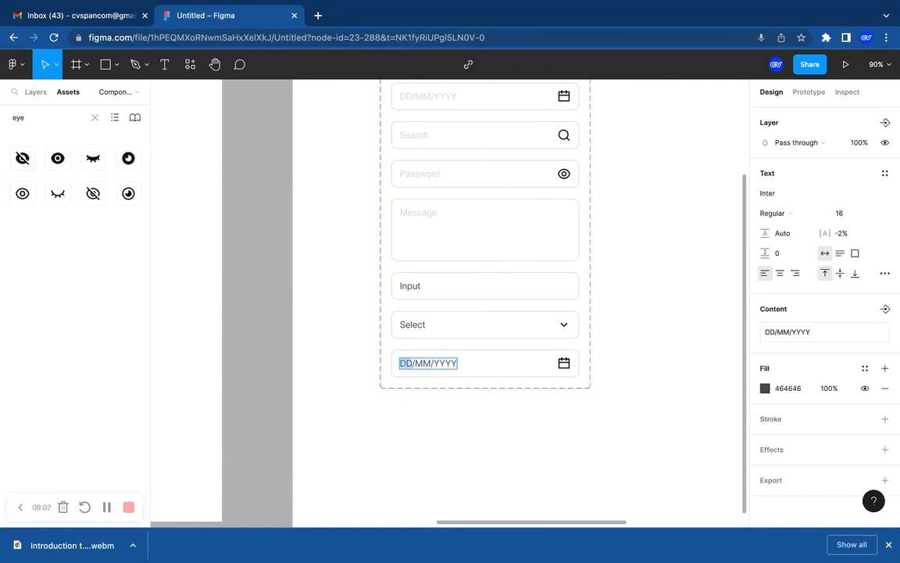
pyautogui.write('01')
pyautogui.doubleClick(418, 363)
pyautogui.write('02/YY')
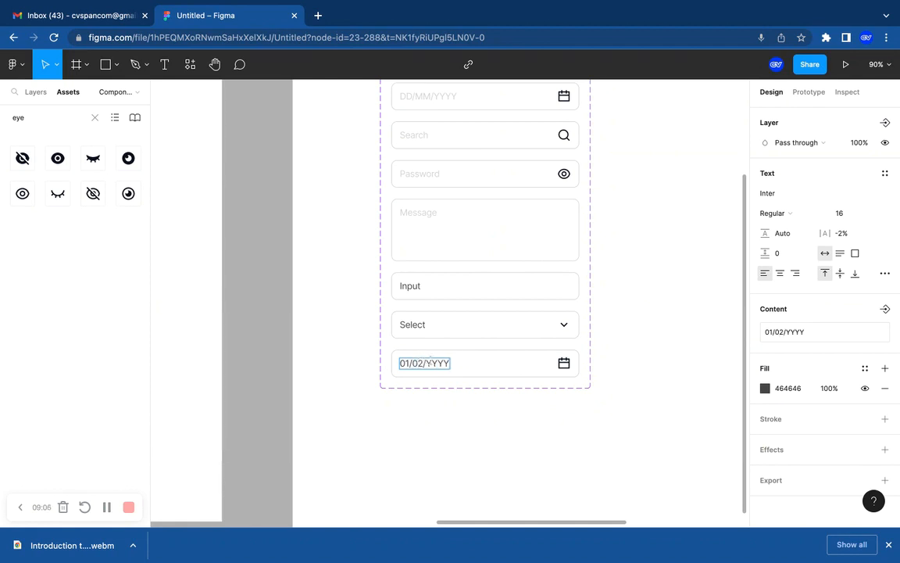
pyautogui.write('20')
pyautogui.press('BackSpace')
pyautogui.press('BackSpace')
pyautogui.press('BackSpace')
pyautogui.press('BackSpace')
pyautogui.press('BackSpace')
pyautogui.press('BackSpace')
pyautogui.press('BackSpace')
pyautogui.write('/2003')
pyautogui.press('Escape')
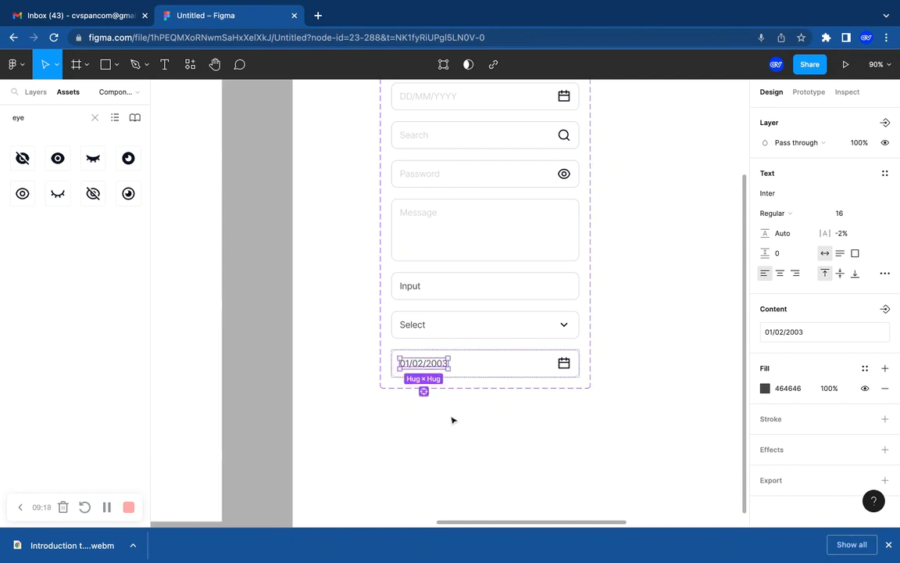
# Duplicate the Search variant within the component set and name the copy "Search filled"
pyautogui.scroll(3, 451, 420)
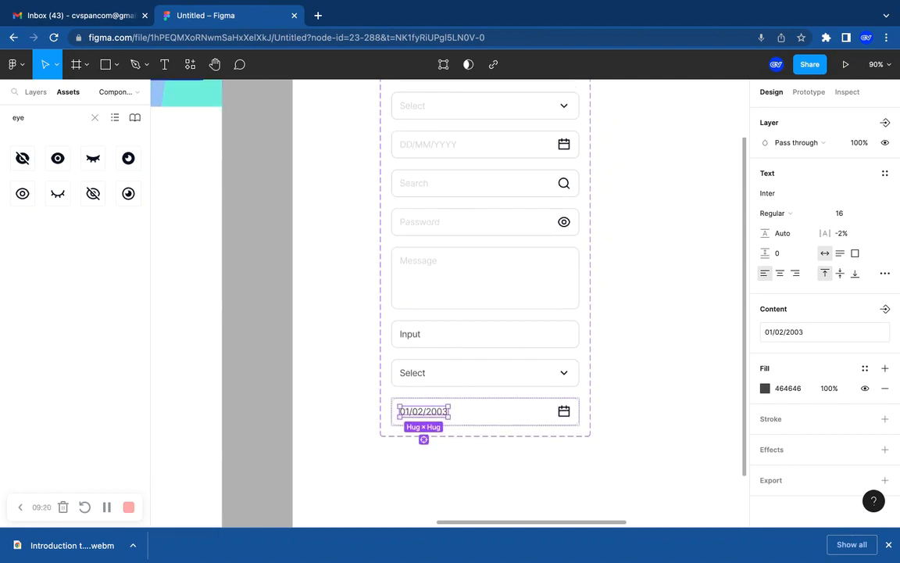
pyautogui.click(465, 190)
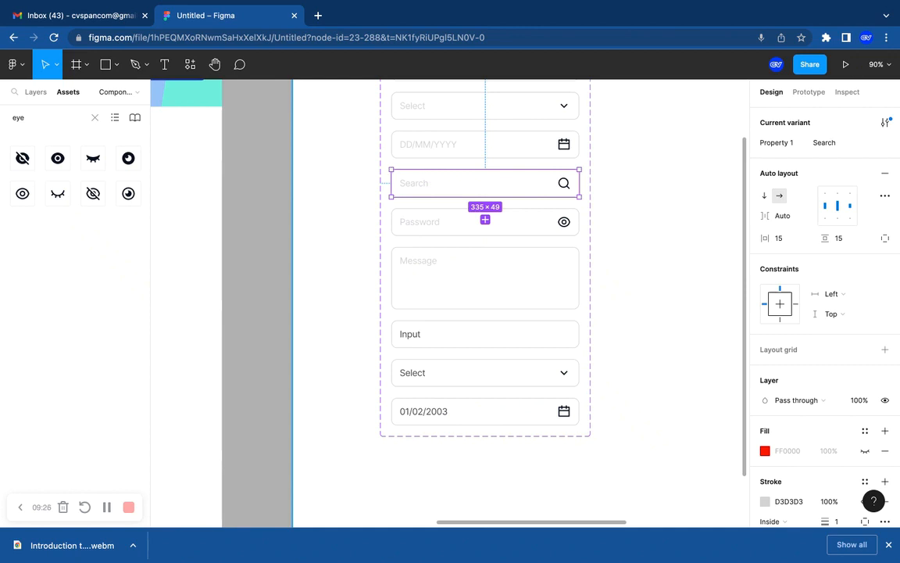
pyautogui.click(484, 220)
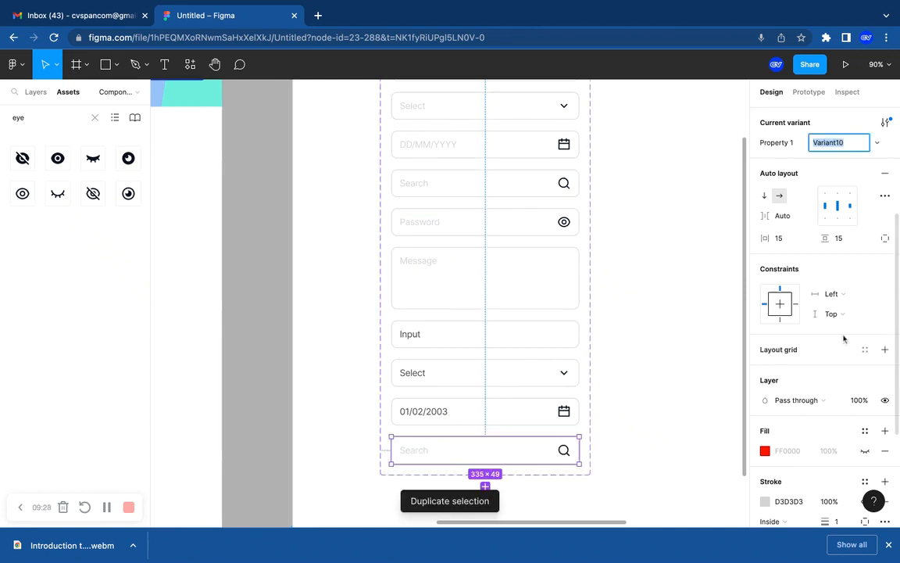
pyautogui.write('Search filled')
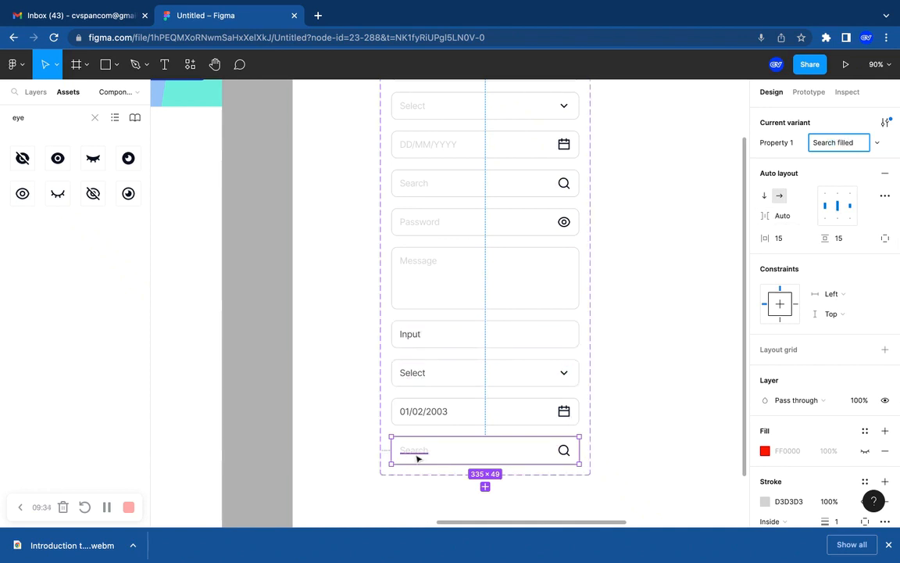
# Set the fill of the "Search" text in the Search filled variant to 464646 and deselect it
pyautogui.doubleClick(414, 452)
pyautogui.click(789, 387)
pyautogui.write('4A4A4A')
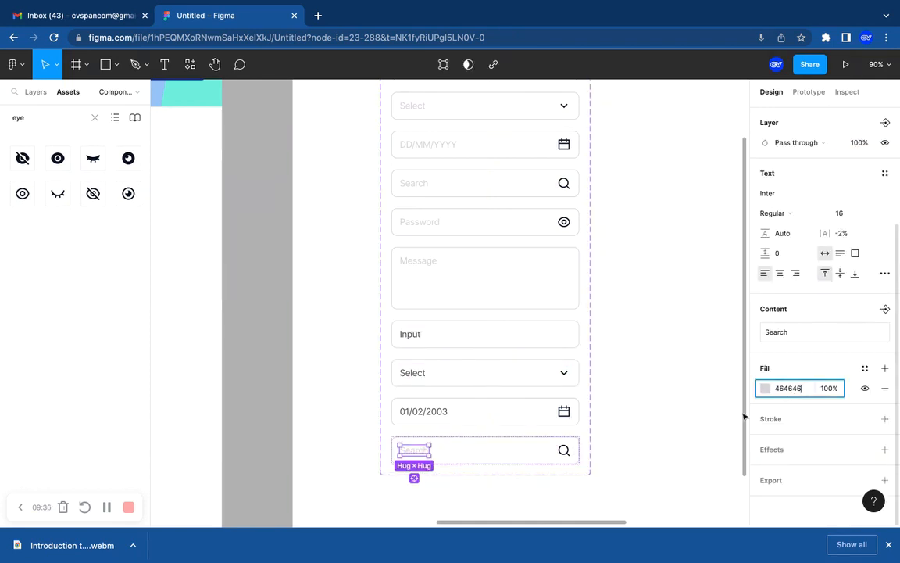
pyautogui.click(639, 442)
# Extend the text in the Search filled variant to read "Search for element"
pyautogui.doubleClick(418, 454)
pyautogui.doubleClick(419, 454)
pyautogui.press('Escape')
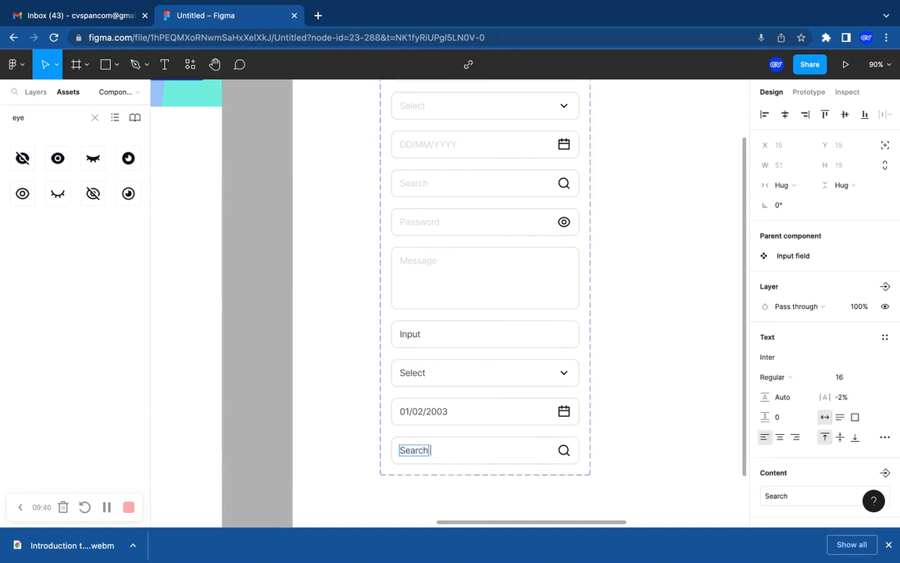
pyautogui.write('for elements')
pyautogui.scroll(-2, 502, 468)
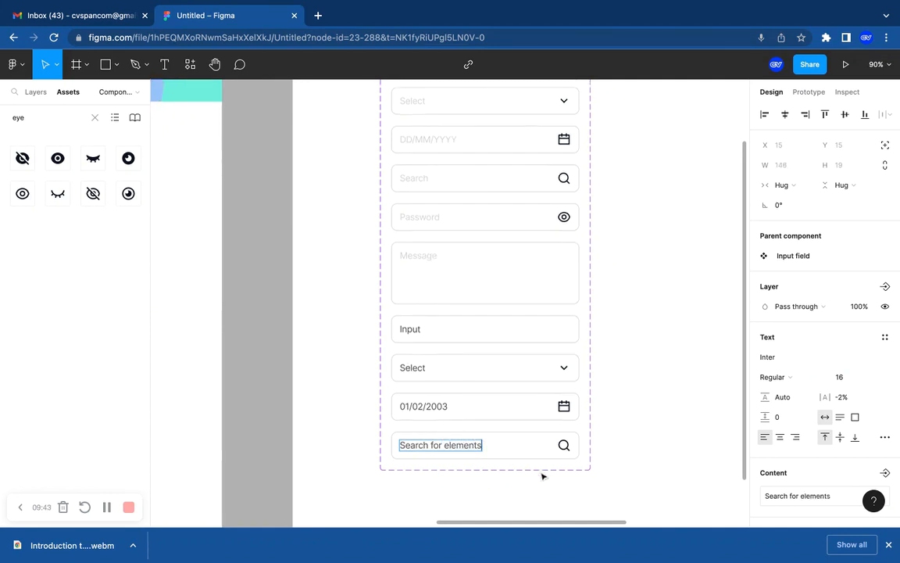
pyautogui.press('BackSpace')
pyautogui.press('Escape')
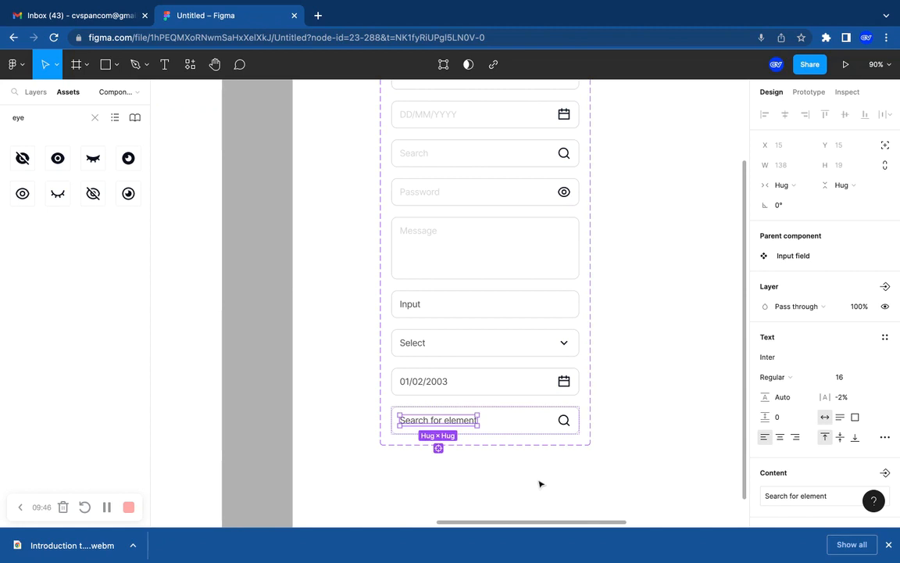
# Duplicate the Password variant within the component set and name the copy "Password filled"
pyautogui.click(468, 199)
pyautogui.hotkey('ctrl', 'd')
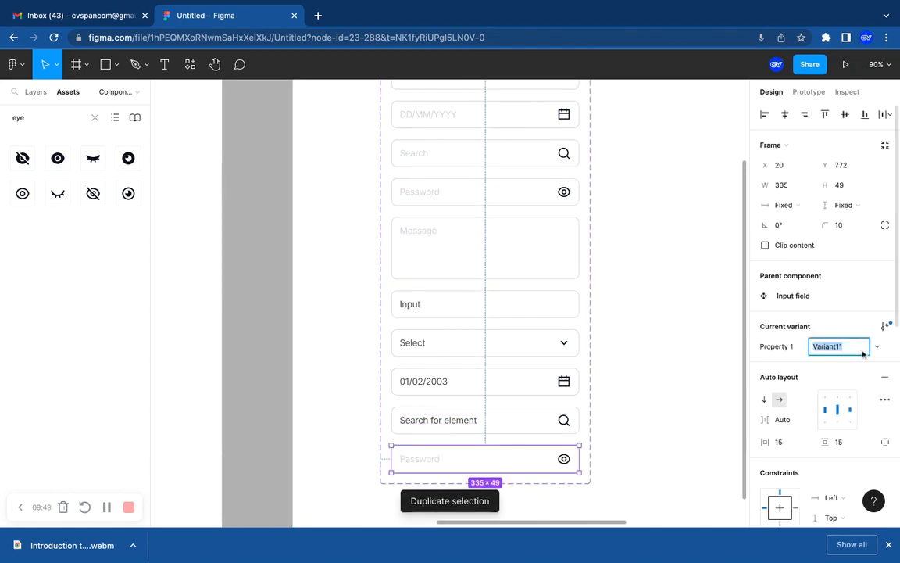
pyautogui.write('Password filled')
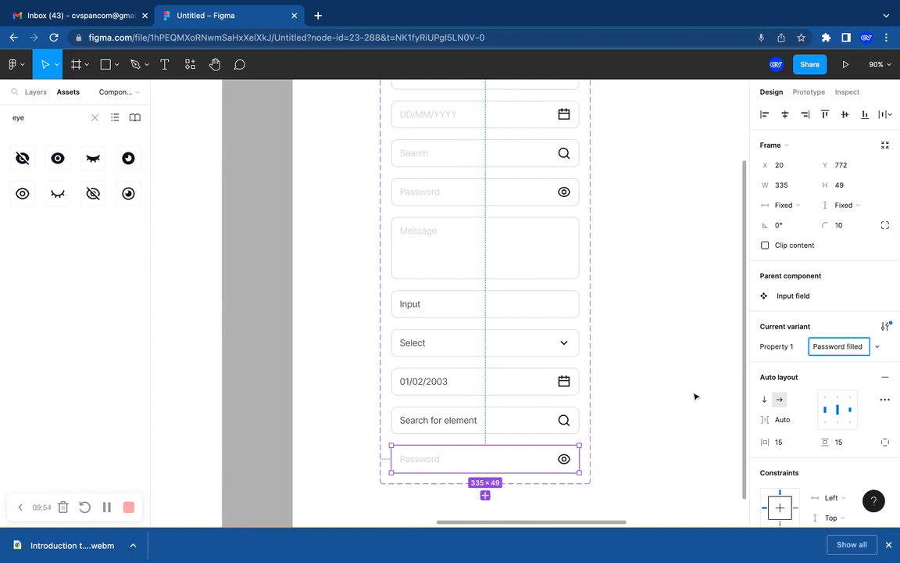
# Replace the "Password" text in the Password filled variant with eight asterisks
pyautogui.scroll(-3, 696, 396)
pyautogui.click(436, 274)
pyautogui.doubleClick(436, 274)
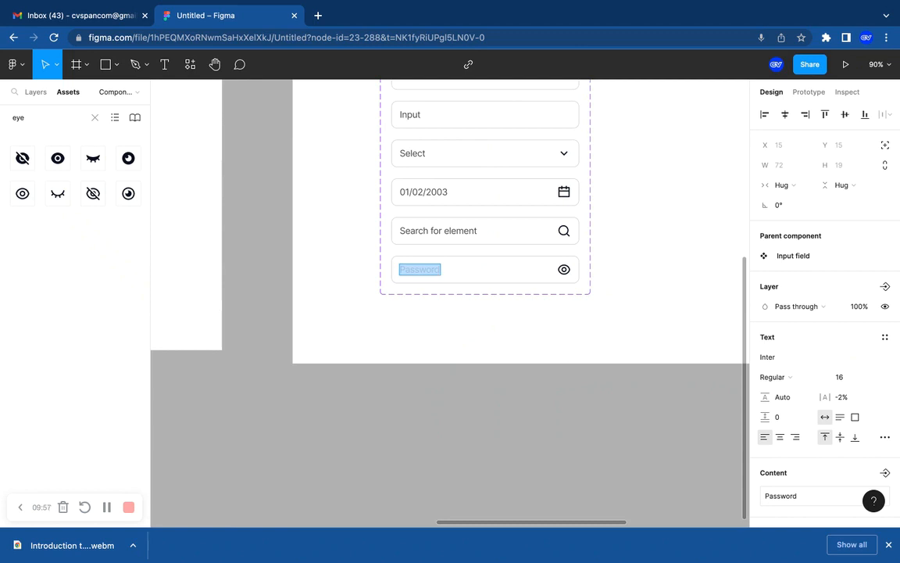
pyautogui.write('*')
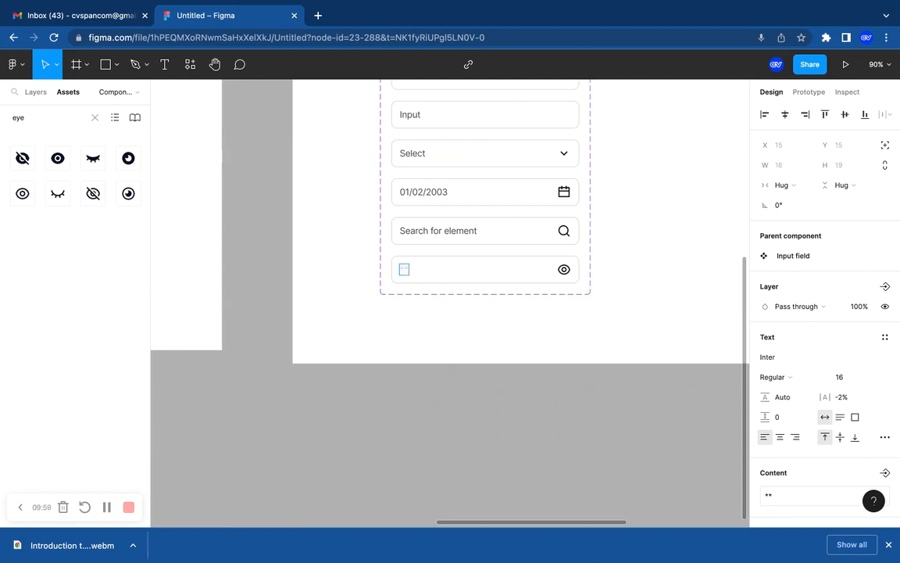
pyautogui.write('**')
pyautogui.press('Escape')
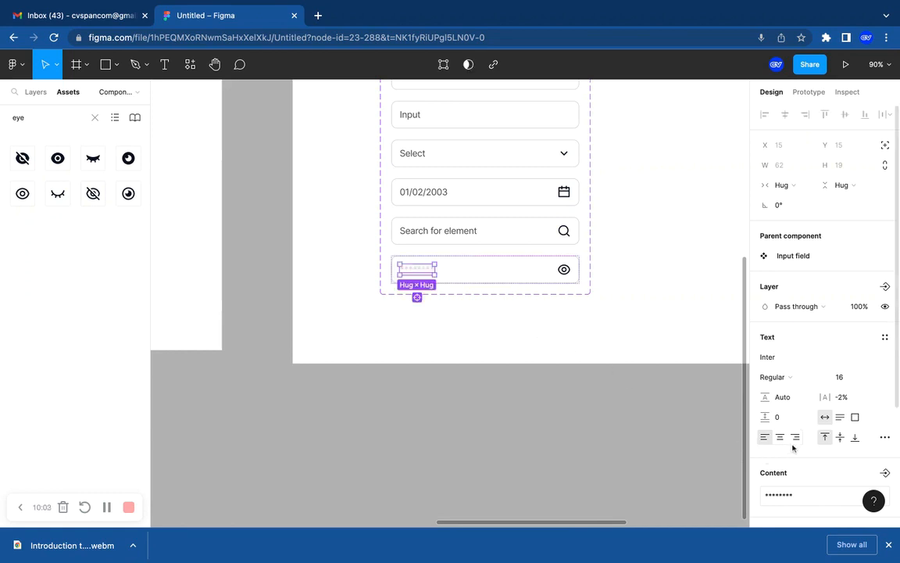
# Set the fill of the asterisk text in the Password filled variant to 464646 and deselect it
pyautogui.scroll(-3, 793, 445)
pyautogui.click(796, 391)
pyautogui.press('super+v')
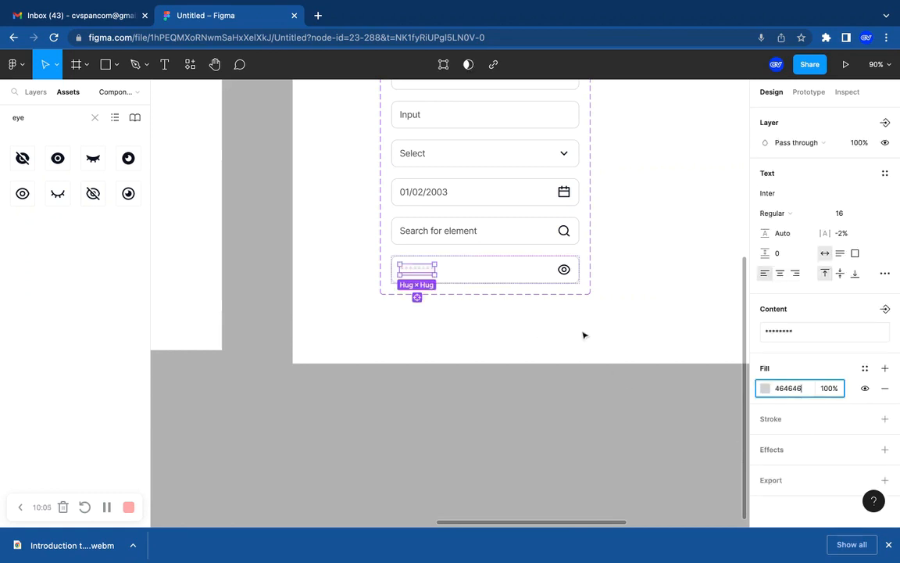
pyautogui.click(583, 335)
# Move the Input field component set slightly left on the Desktop - 1 frame, to X 90, Y 34
pyautogui.scroll(5, 583, 334)
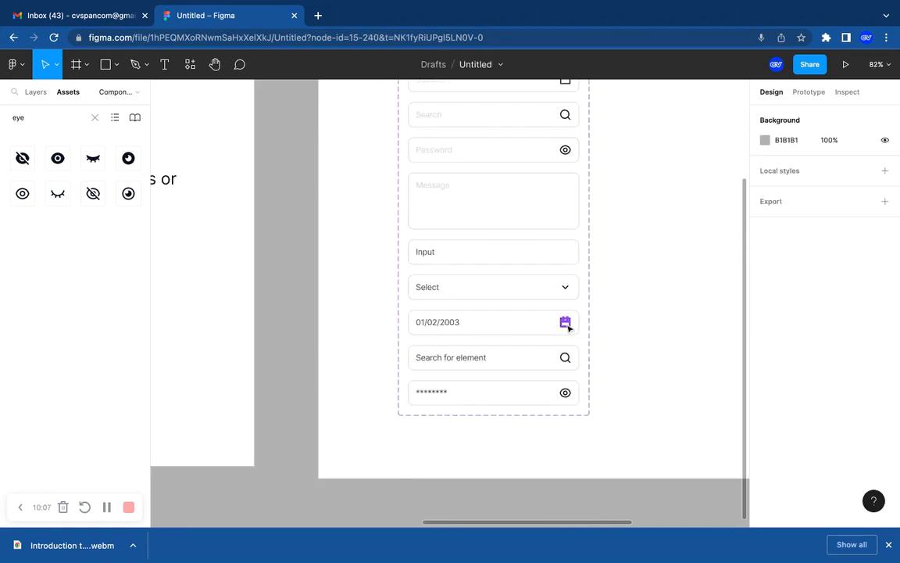
pyautogui.keyDown('ctrl'); pyautogui.scroll(-5, 568, 328); pyautogui.keyUp('ctrl')
pyautogui.scroll(3, 568, 328)
pyautogui.moveTo(568, 328); pyautogui.dragTo(546, 321)
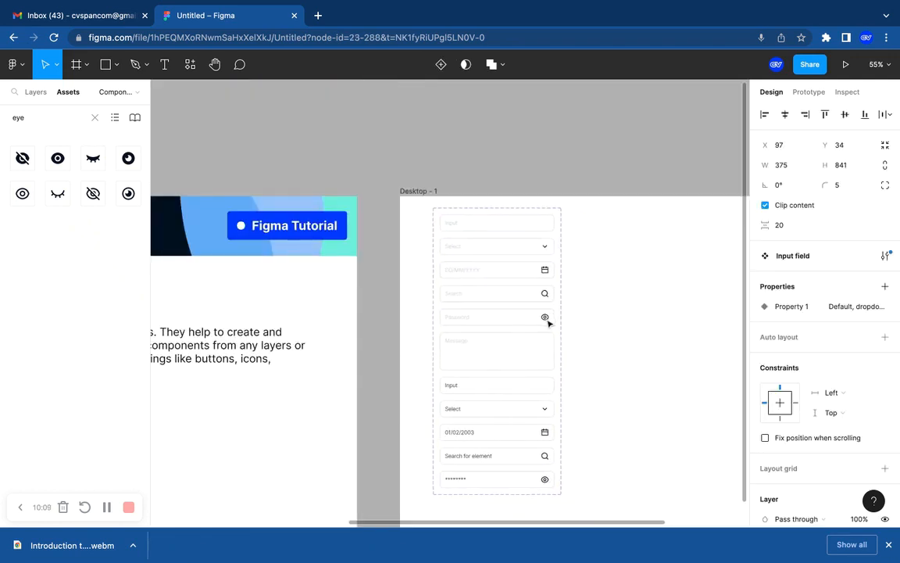
pyautogui.scroll(-2, 483, 352)
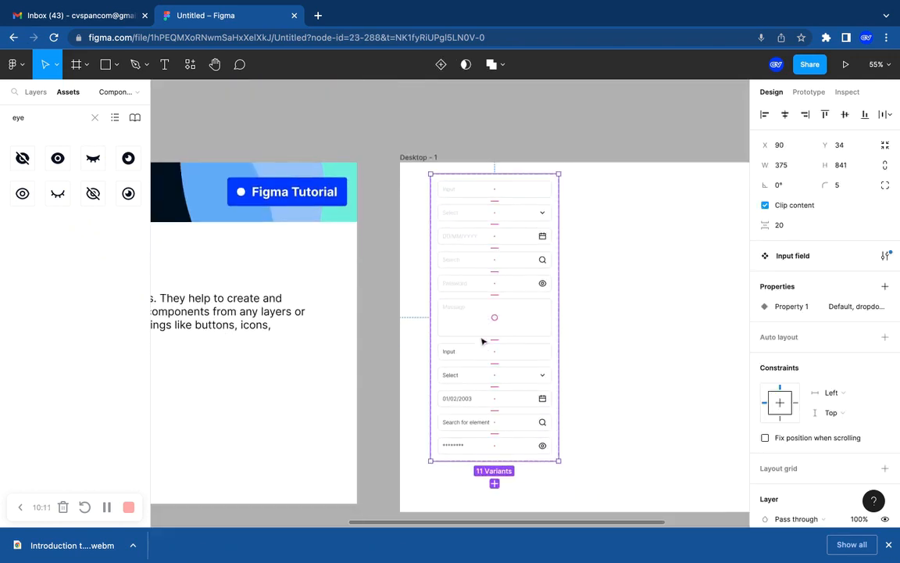
# Duplicate the Textarea variant with the "Message" placeholder within the component set
pyautogui.click(482, 322)
pyautogui.hotkey('ctrl', 'd')
pyautogui.scroll(-3, 468, 344)
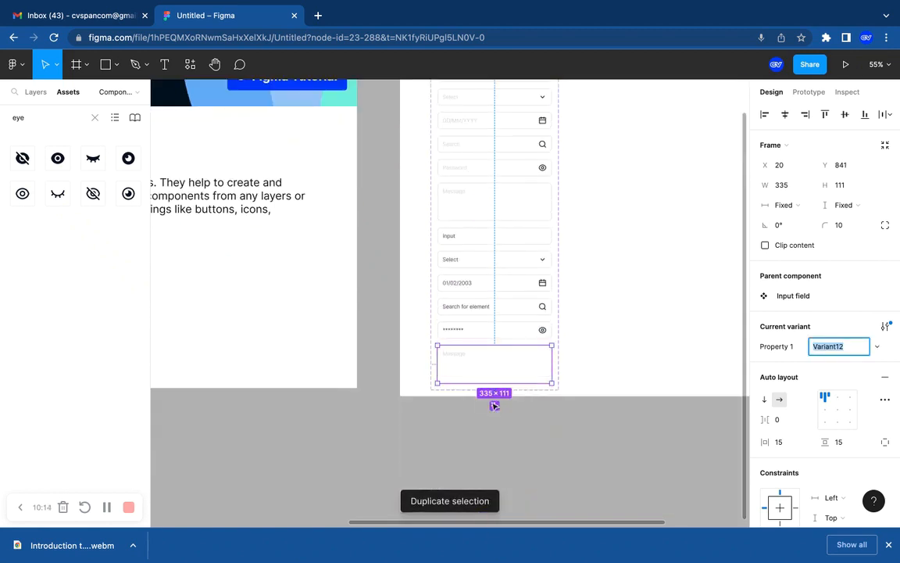
pyautogui.doubleClick(464, 359)
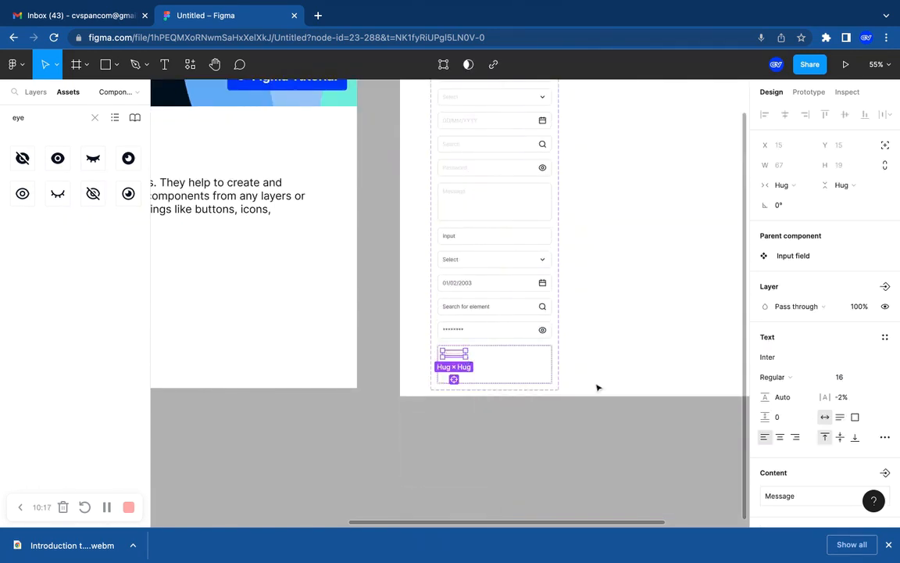
pyautogui.scroll(3, 502, 377)
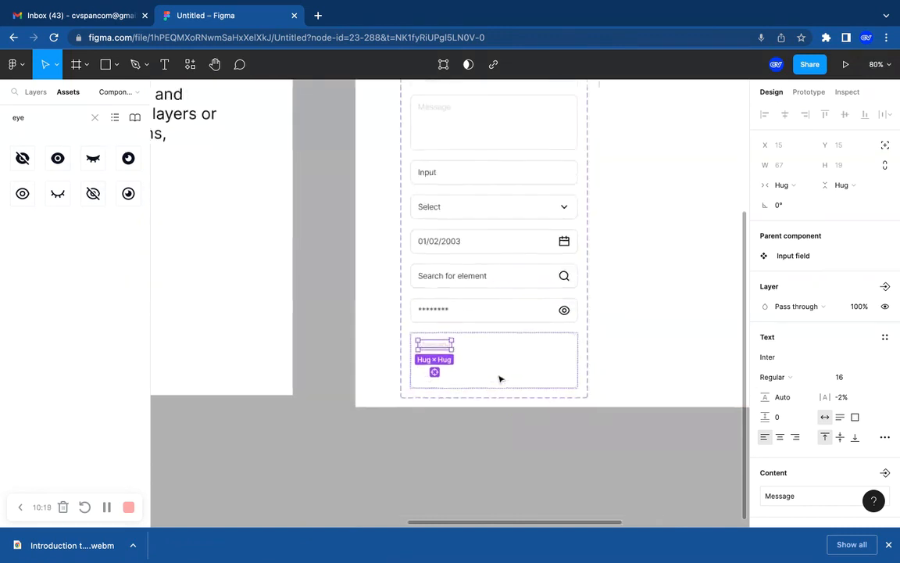
pyautogui.scroll(1, 500, 379)
pyautogui.scroll(-2, 773, 467)
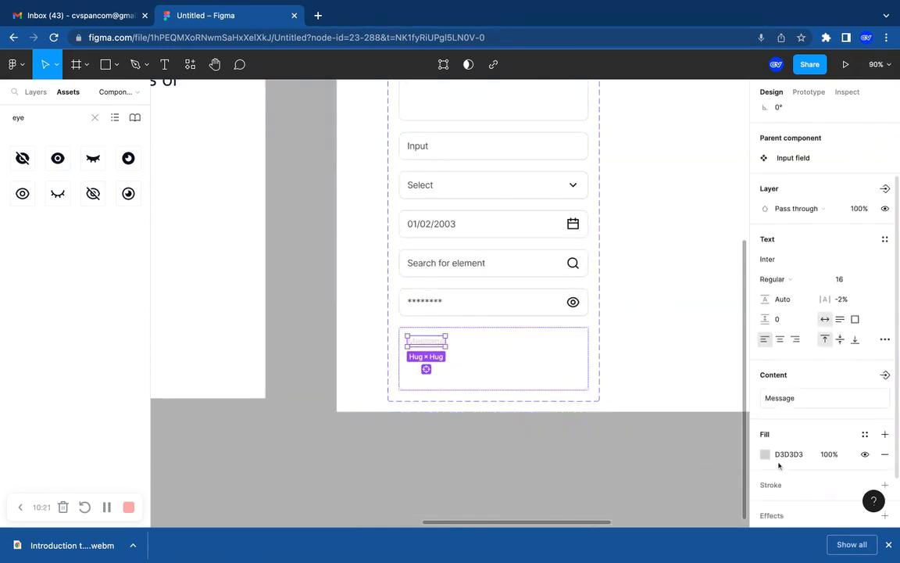
pyautogui.scroll(-1, 781, 458)
pyautogui.scroll(3, 794, 382)
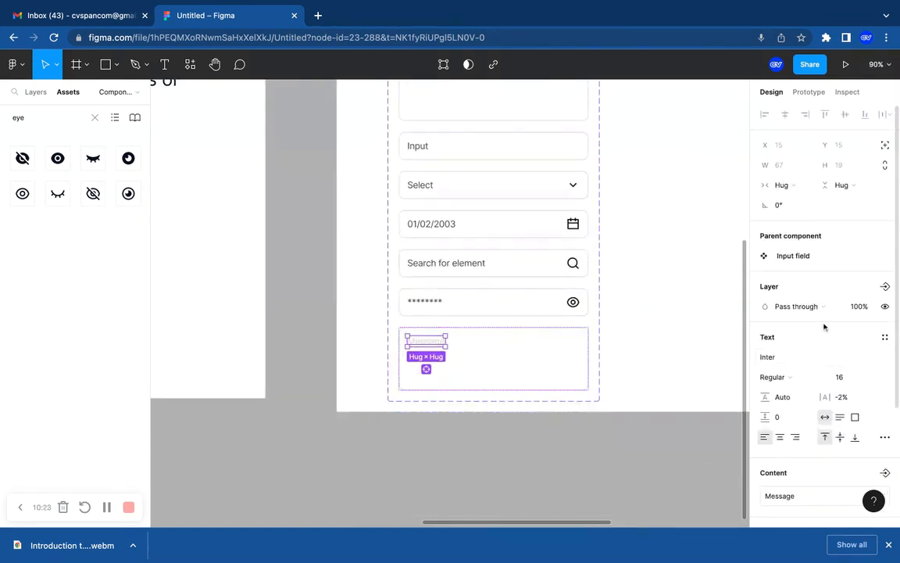
# Name the duplicated message box variant "Text area filled"
pyautogui.click(510, 362)
pyautogui.click(839, 349)
pyautogui.doubleClick(839, 351)
pyautogui.write('Text area filled')
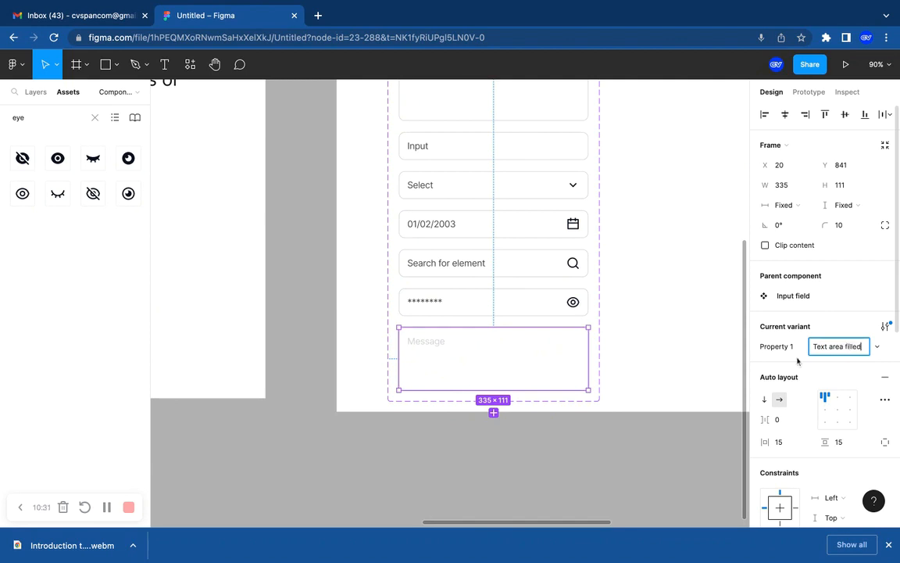
# Set the fill of the "Message" text in the Text area filled variant to 464646 and deselect it
pyautogui.doubleClick(433, 343)
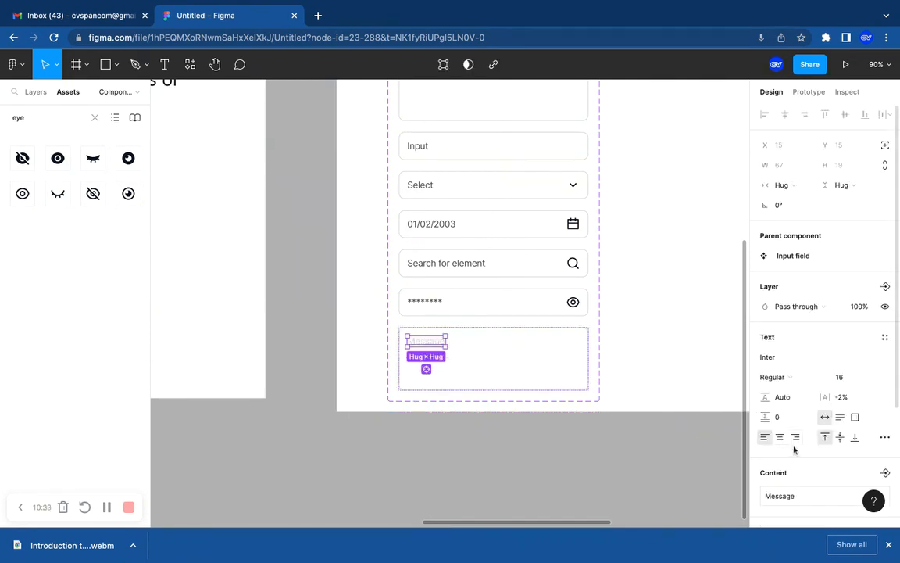
pyautogui.scroll(-3, 793, 449)
pyautogui.click(789, 388)
pyautogui.write('464646')
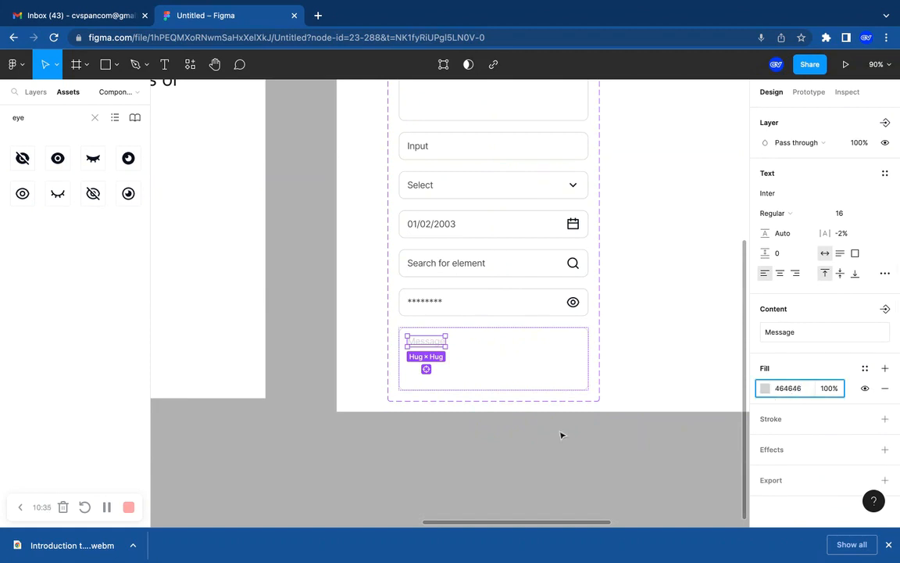
pyautogui.click(609, 383)
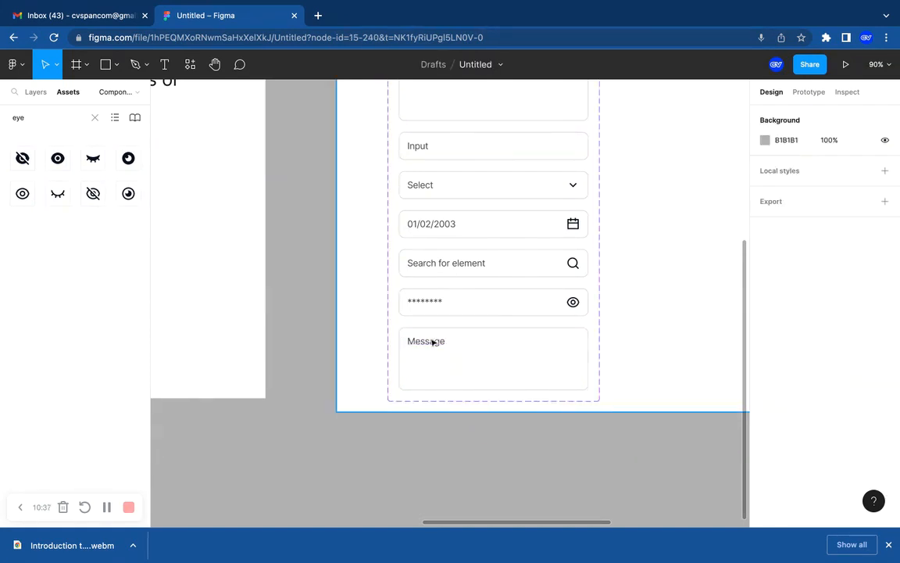
# Replace the "Message" text in the Text area filled variant with "This is a text area" and deselect it
pyautogui.doubleClick(434, 344)
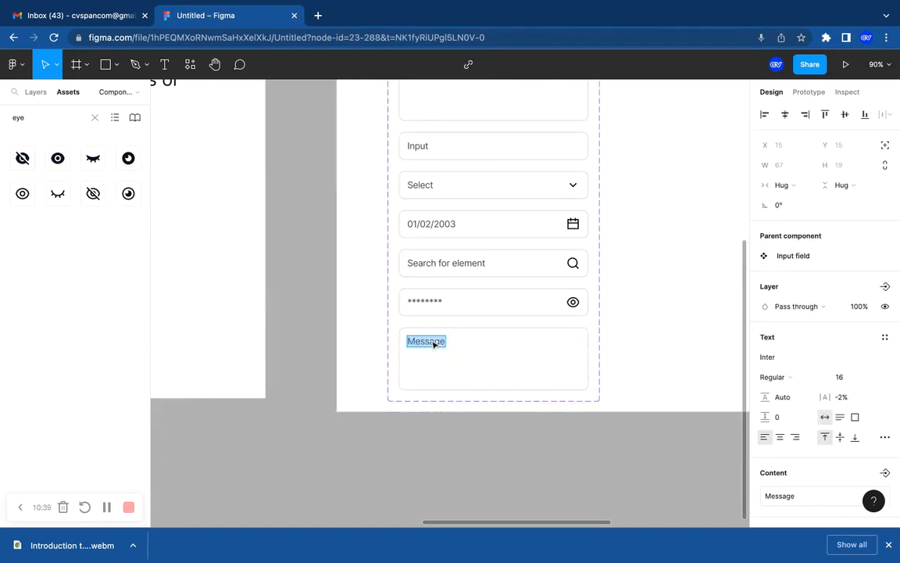
pyautogui.write('This is a text area')
pyautogui.press('Escape')
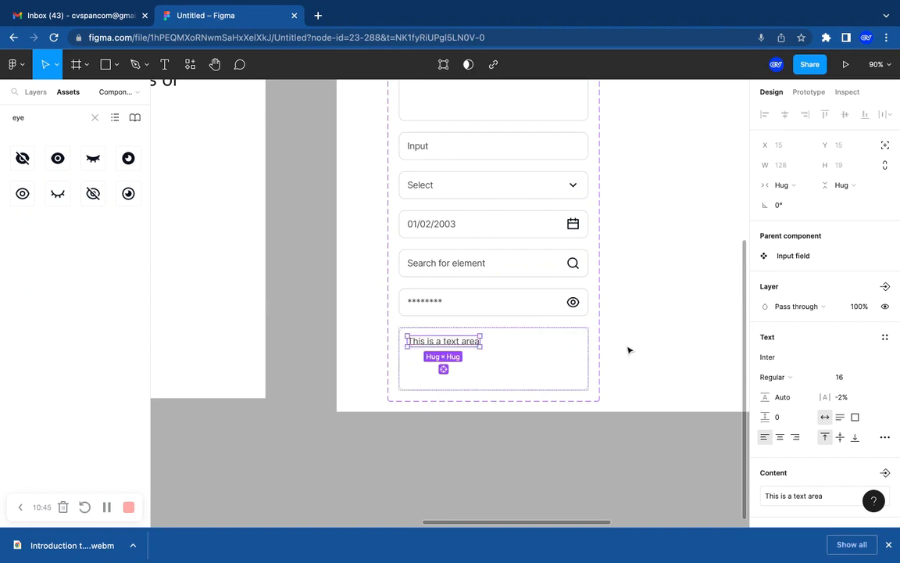
pyautogui.click(629, 349)
# Move the Input field component set to X 31, Y 26 near the Desktop - 1 frame's upper-left corner and deselect it
pyautogui.scroll(-3, 629, 350)
pyautogui.scroll(3, 629, 350)
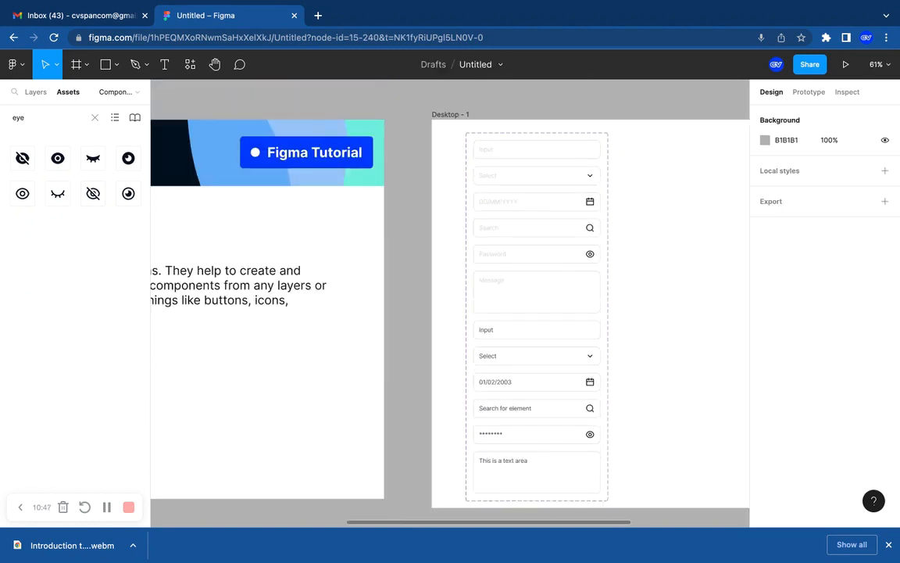
pyautogui.moveTo(562, 288)
pyautogui.mouseDown()
pyautogui.moveTo(546, 286)
pyautogui.moveTo(557, 290)
pyautogui.mouseUp()
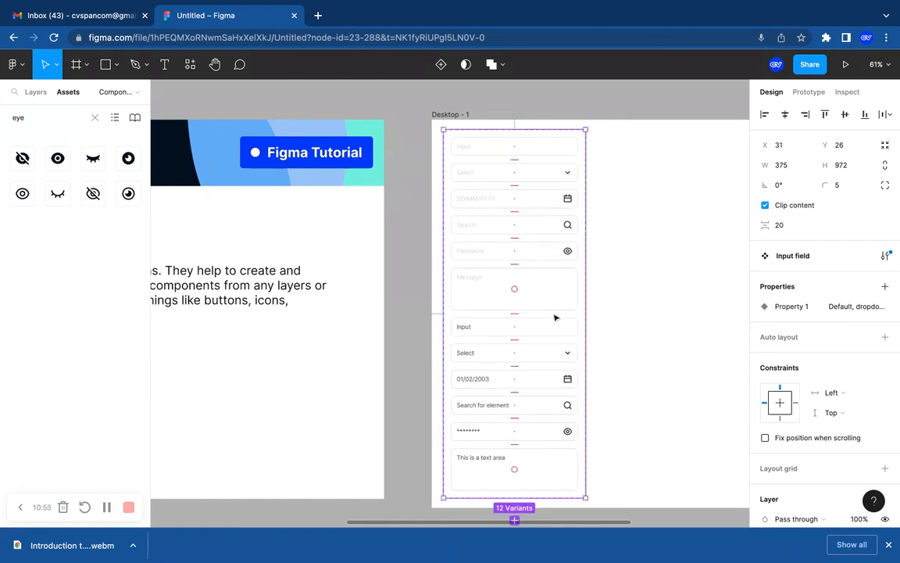
pyautogui.hscroll(3, 640, 329)
pyautogui.hscroll(3, 641, 329)
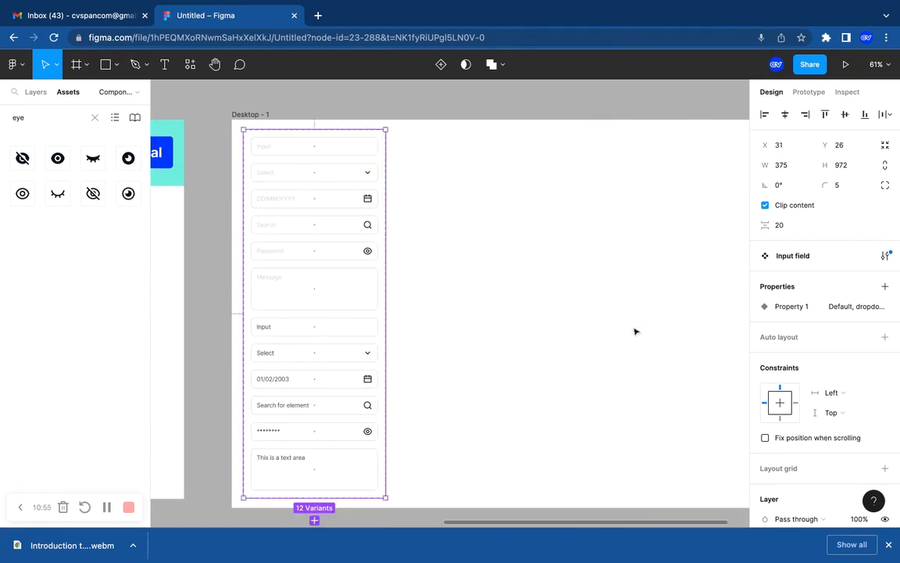
pyautogui.click(490, 296)
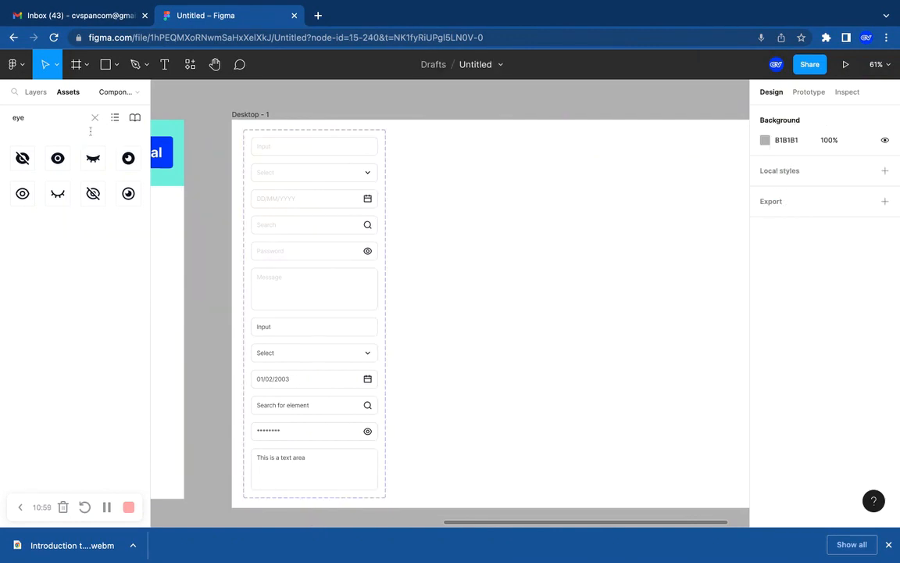
pyautogui.click(257, 161)
pyautogui.click(35, 93)
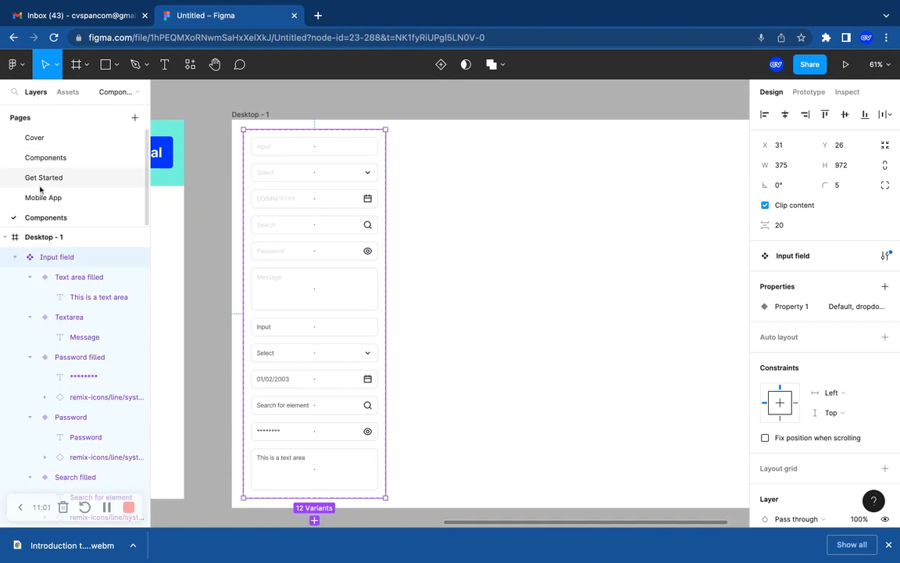
pyautogui.click(211, 121)
# Search the assets library for "input"
pyautogui.click(68, 92)
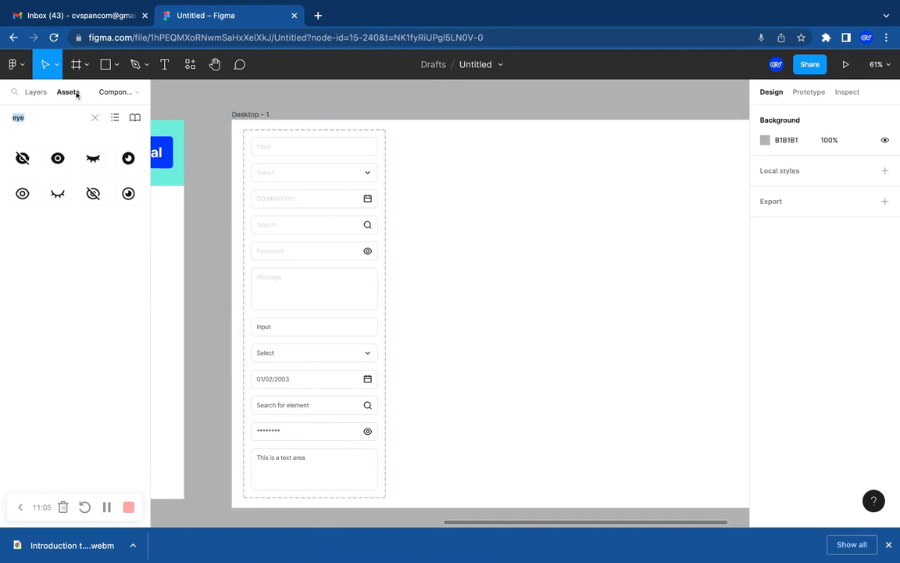
pyautogui.write('i')
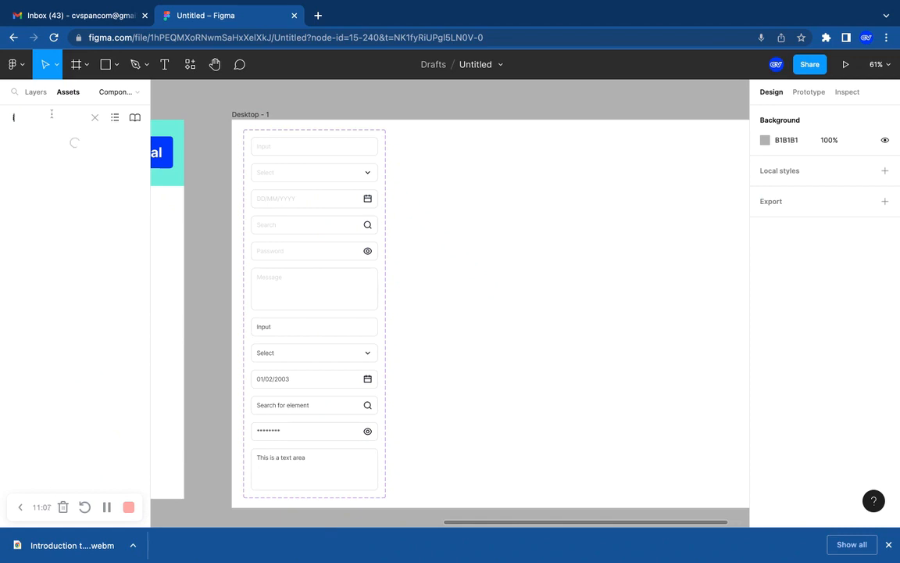
pyautogui.press('BackSpace')
pyautogui.press('BackSpace')
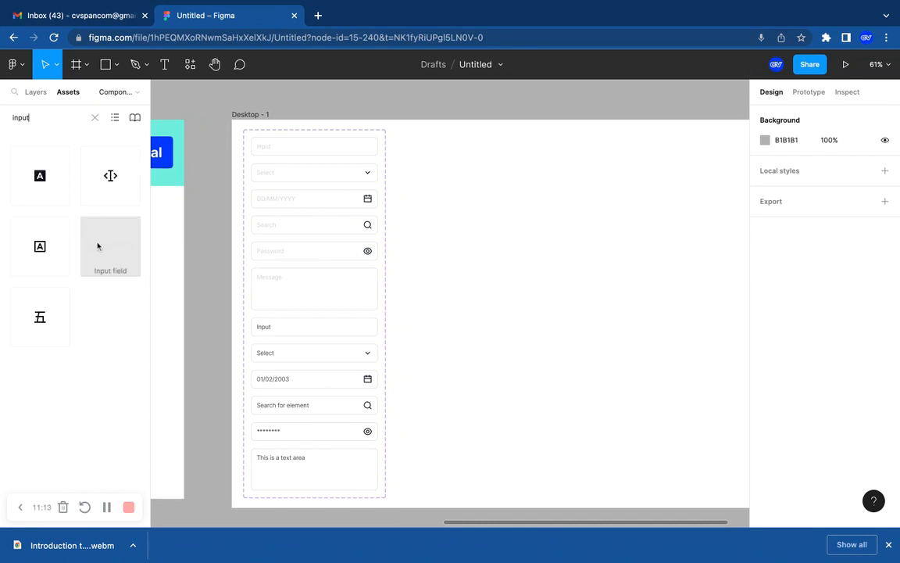
# Place an instance of the Input field component in the Desktop - 1 frame at about X 696, Y 87 and deselect it
pyautogui.click(97, 248)
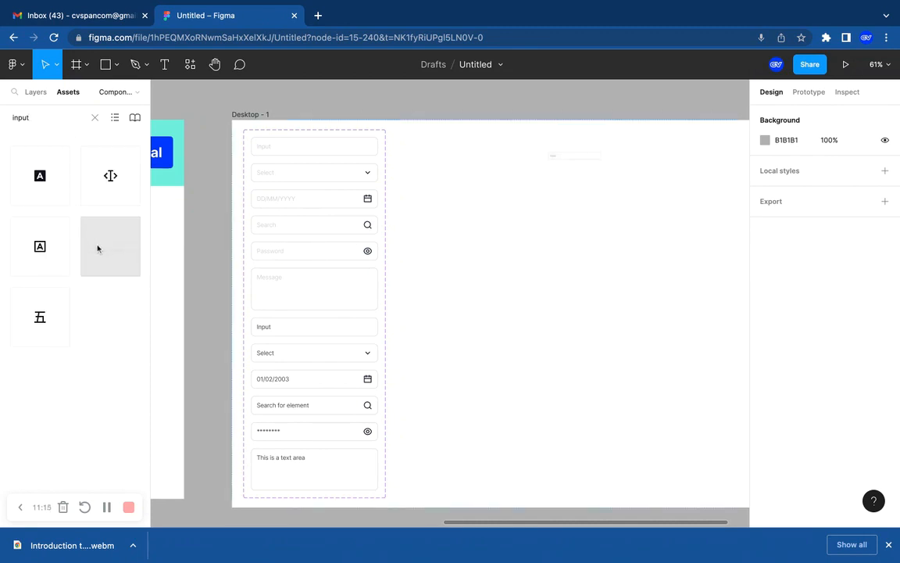
pyautogui.hscroll(2, 573, 219)
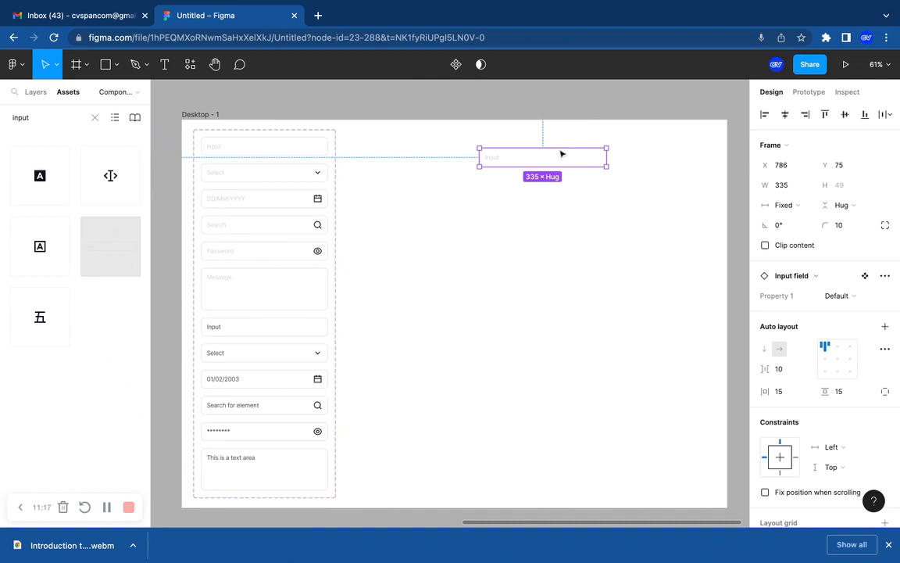
pyautogui.moveTo(561, 160); pyautogui.dragTo(532, 156)
pyautogui.scroll(5, 561, 161)
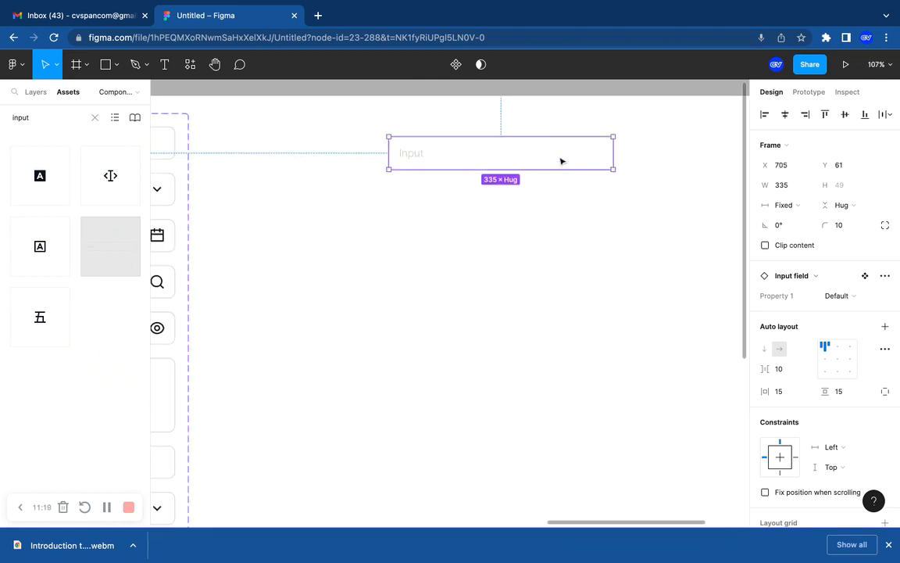
pyautogui.hscroll(2, 450, 305)
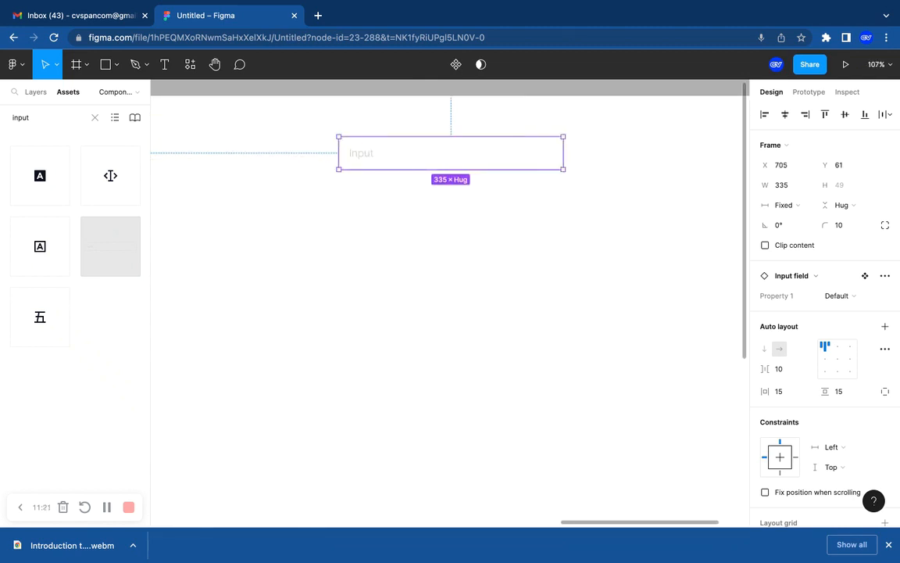
pyautogui.scroll(-2, 526, 150)
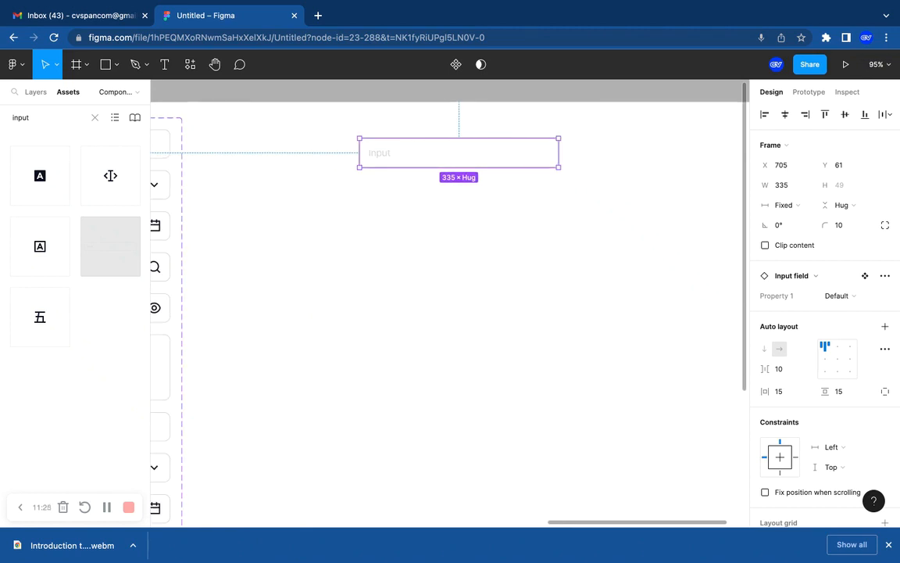
pyautogui.moveTo(460, 153)
pyautogui.mouseDown()
pyautogui.moveTo(373, 163)
pyautogui.moveTo(454, 168)
pyautogui.mouseUp()
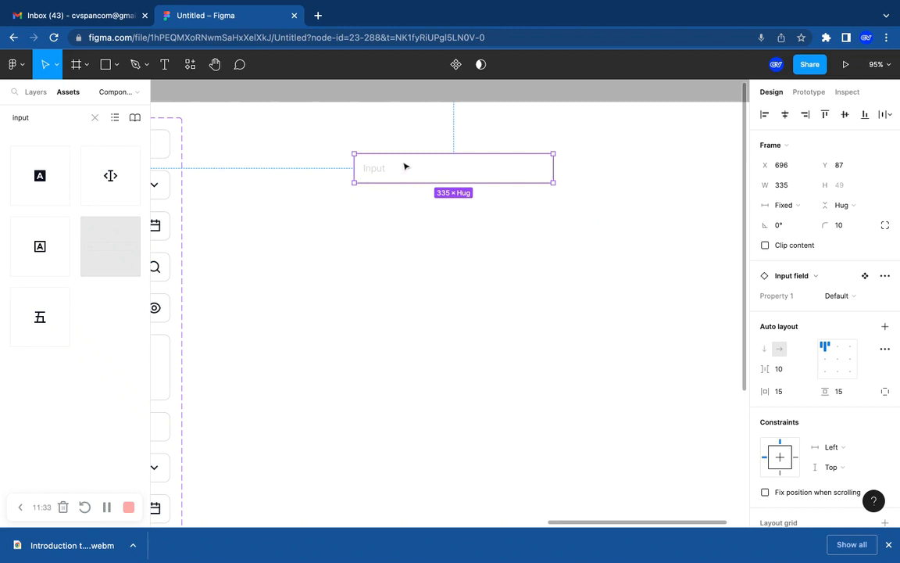
pyautogui.press('Escape')
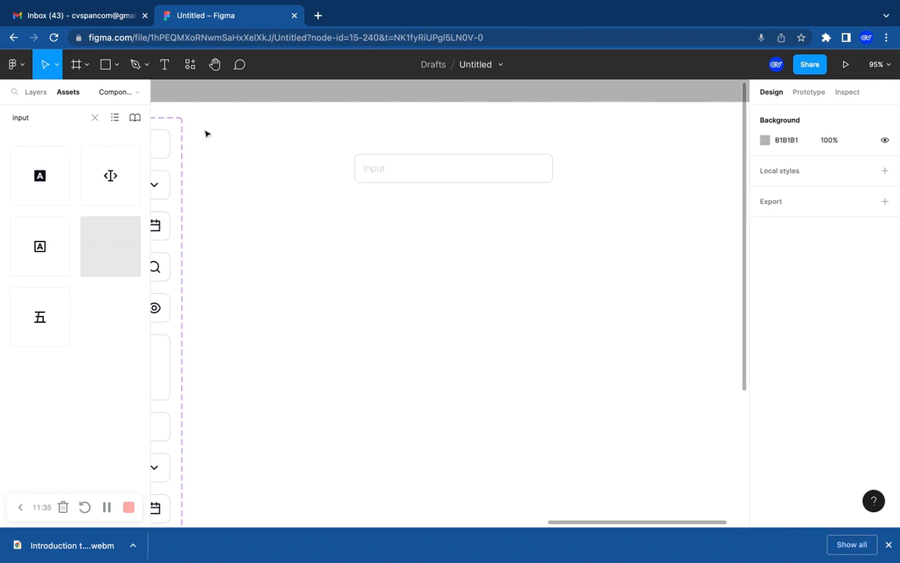
pyautogui.press('t')
pyautogui.click(361, 140)
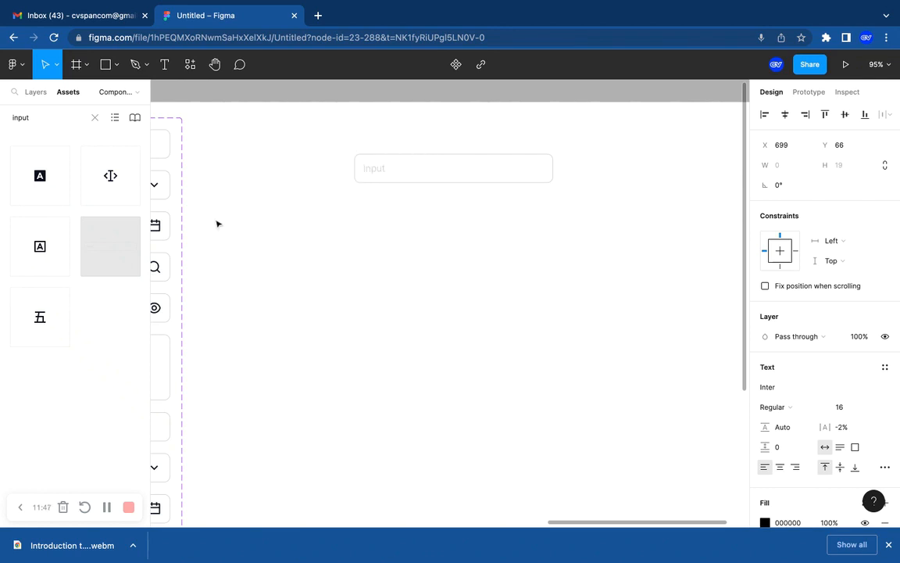
pyautogui.hscroll(-4, 277, 248)
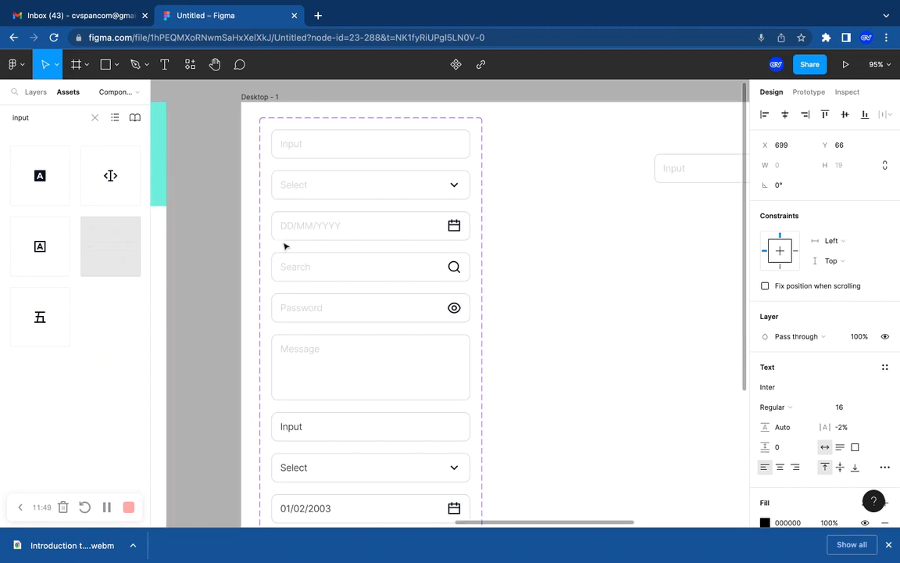
pyautogui.click(293, 219)
# Move the Input field instance to X 473, Y 26 beside the component set, view its variant options and deselect it
pyautogui.moveTo(690, 181); pyautogui.dragTo(574, 147)
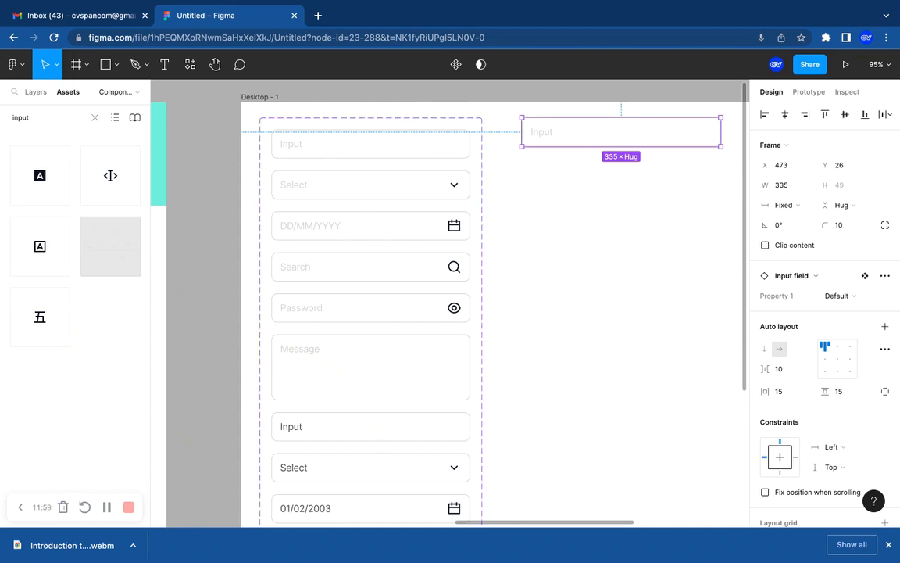
pyautogui.click(843, 296)
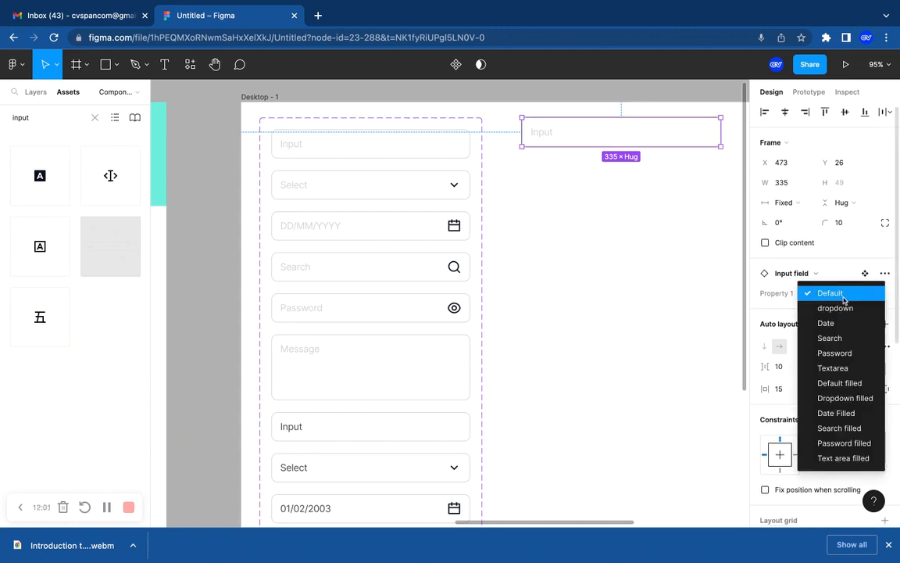
pyautogui.click(693, 287)
pyautogui.click(685, 289)
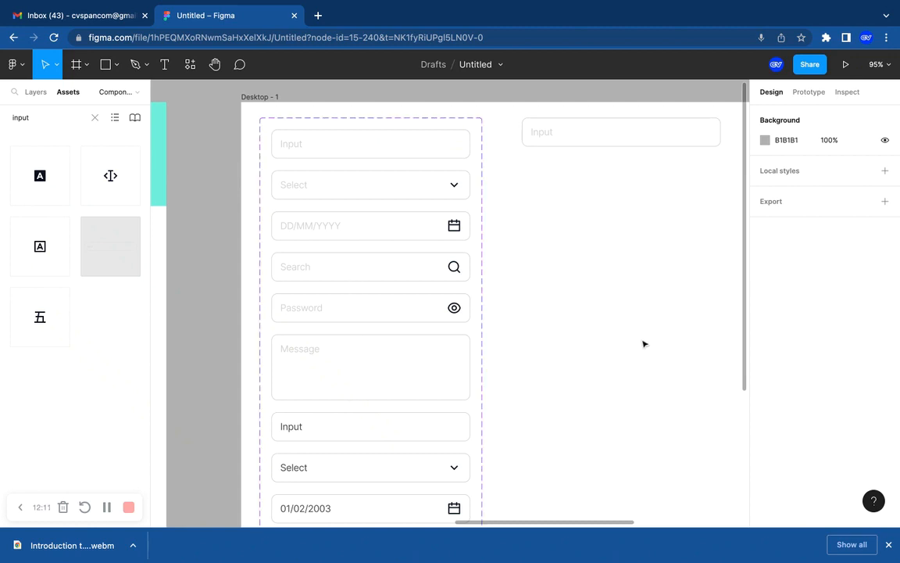
# Switch the Input field instance's Property 1 to the dropdown variant and deselect it
pyautogui.click(575, 137)
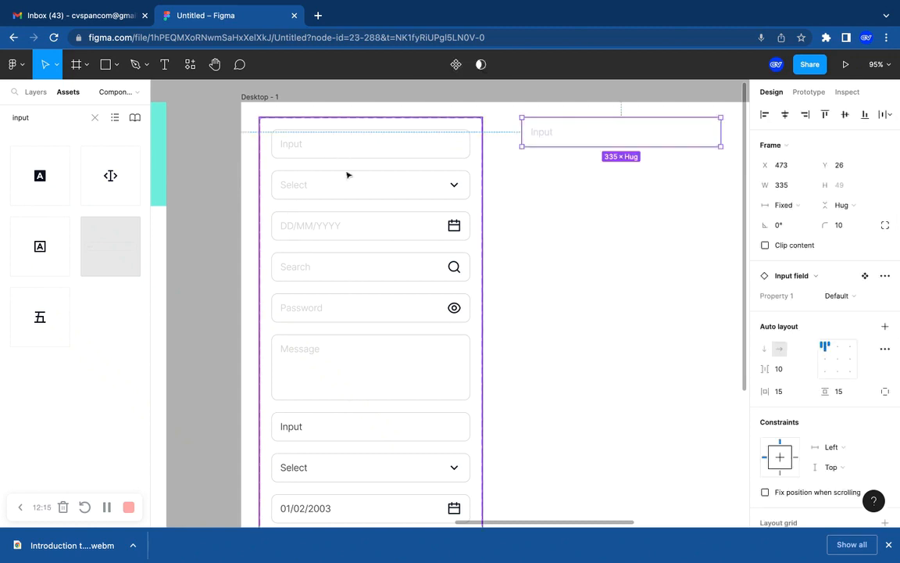
pyautogui.click(851, 298)
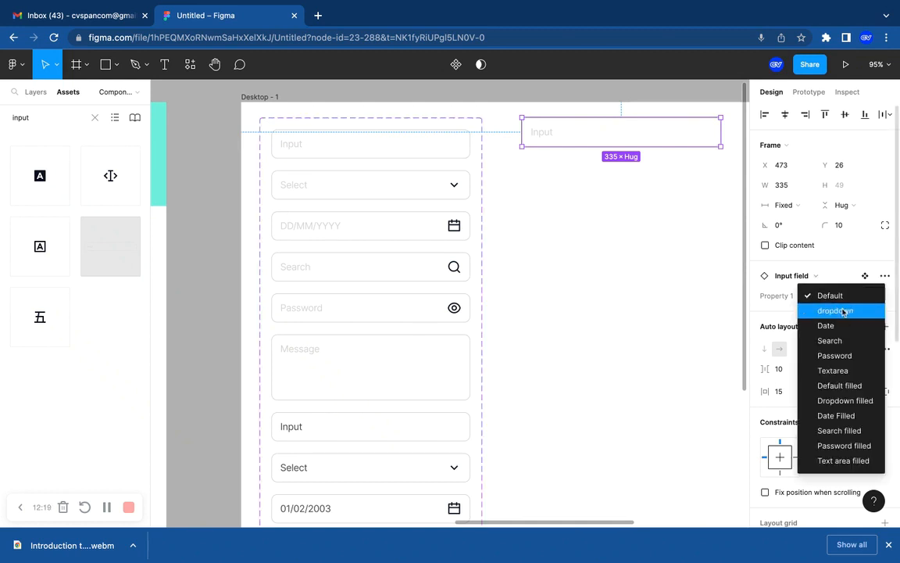
pyautogui.click(835, 311)
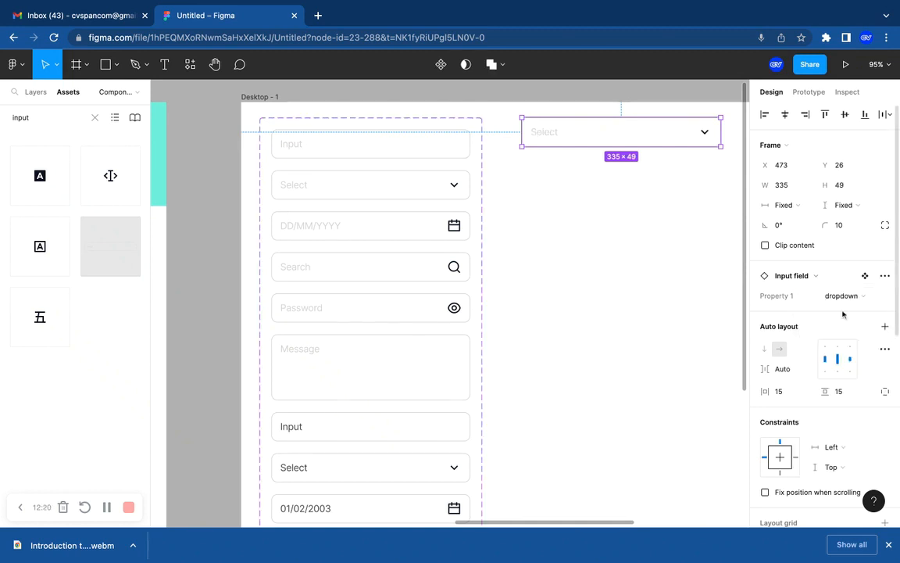
pyautogui.click(706, 166)
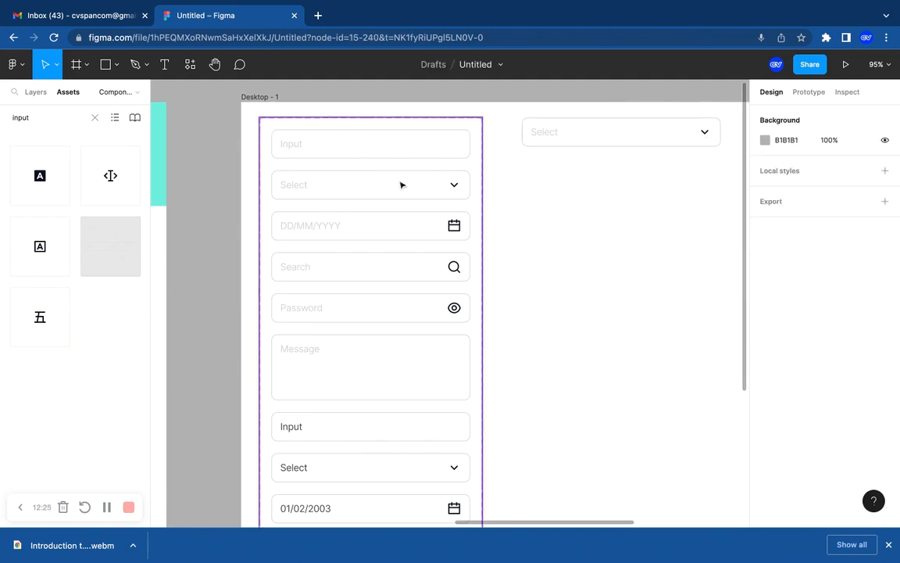
# Switch the Input field instance's Property 1 to Date and again to Date Filled, and deselect it
pyautogui.click(588, 139)
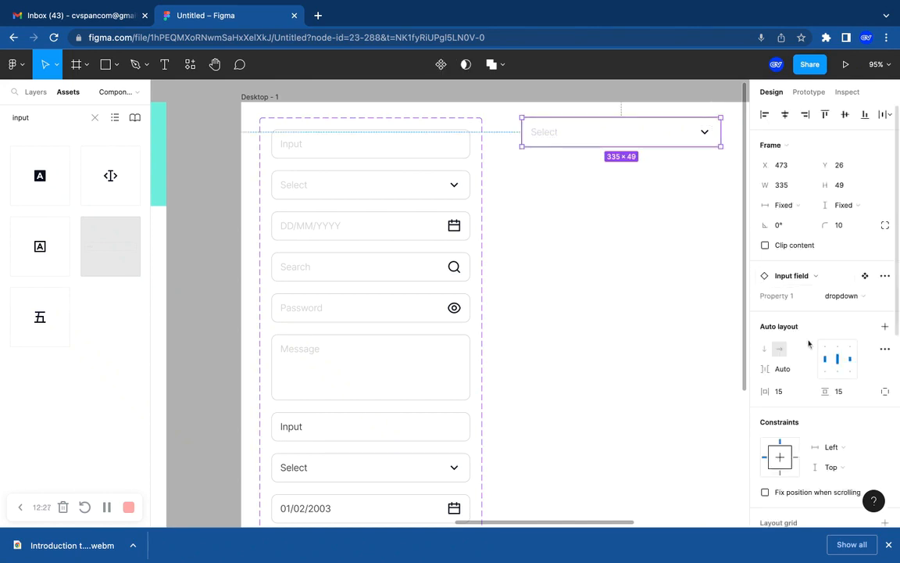
pyautogui.click(843, 304)
pyautogui.click(842, 311)
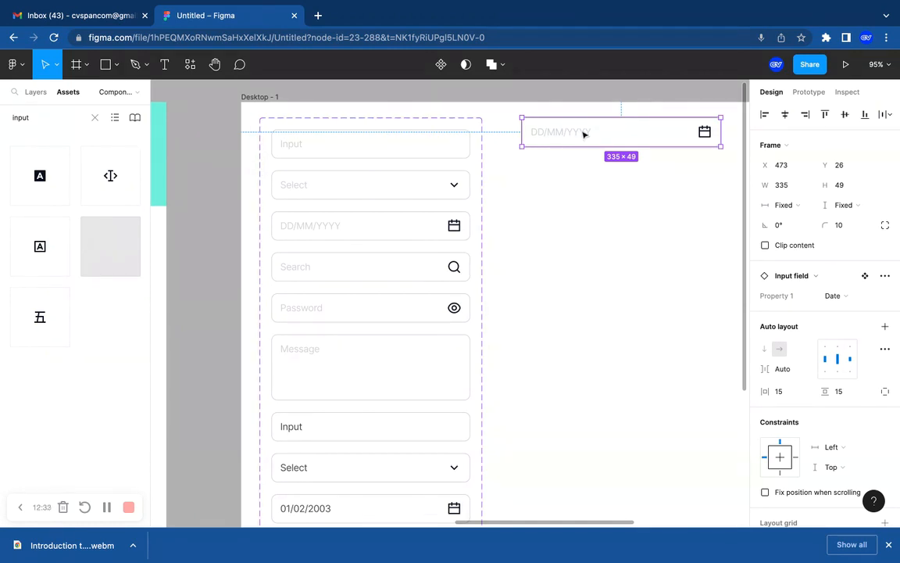
pyautogui.click(833, 296)
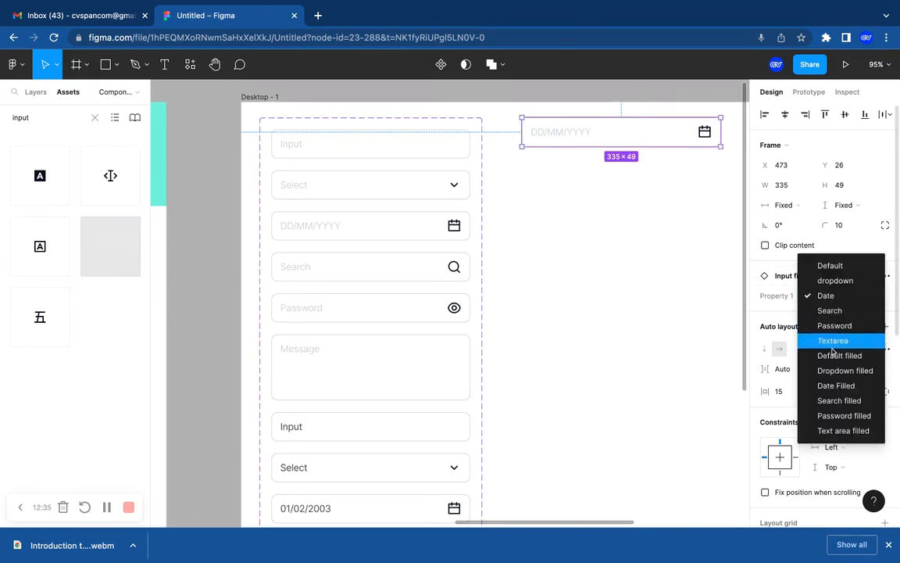
pyautogui.click(831, 391)
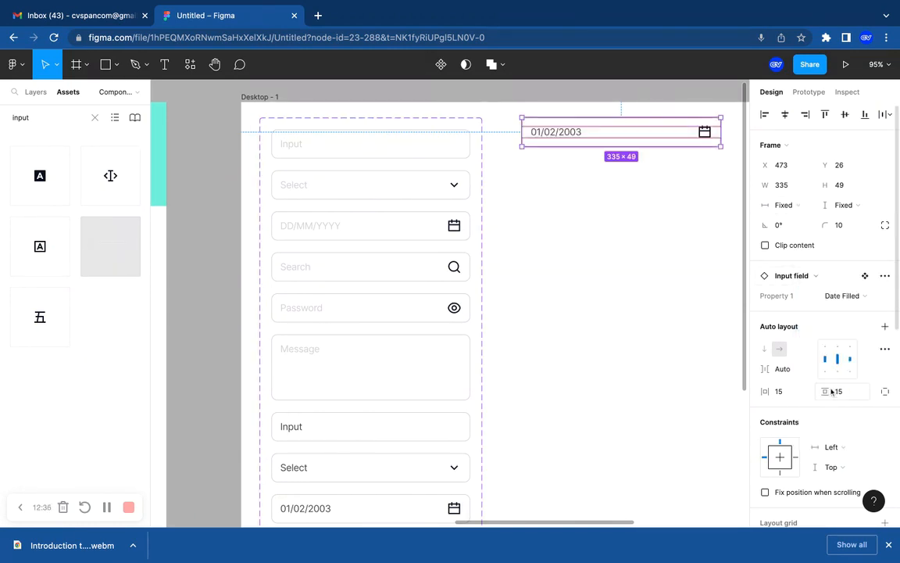
pyautogui.click(699, 332)
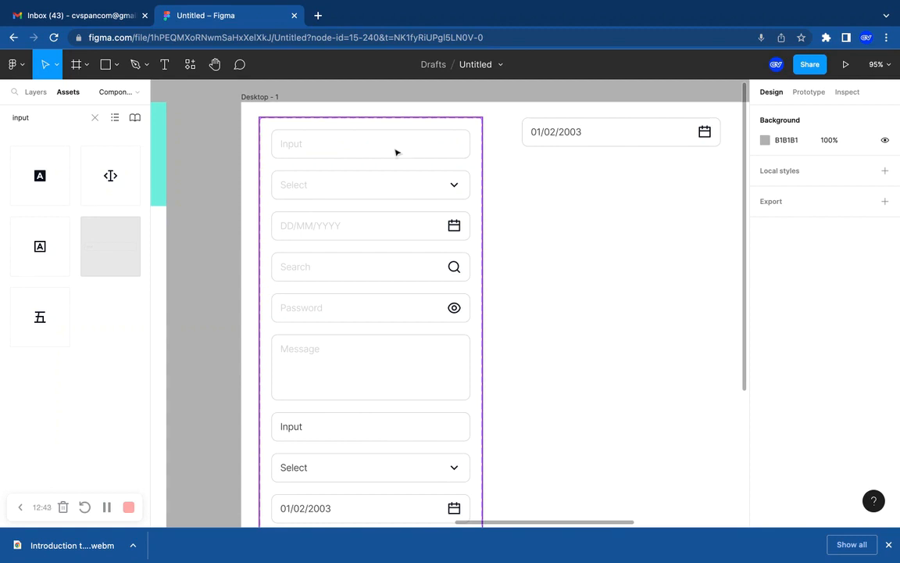
# Switch the Input field instance back to the Default variant and deselect it
pyautogui.click(596, 138)
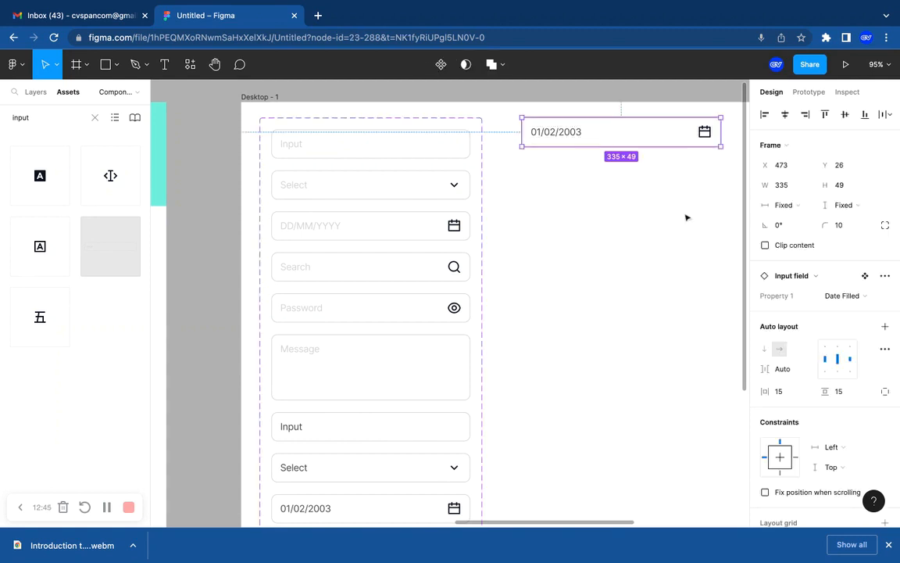
pyautogui.click(805, 296)
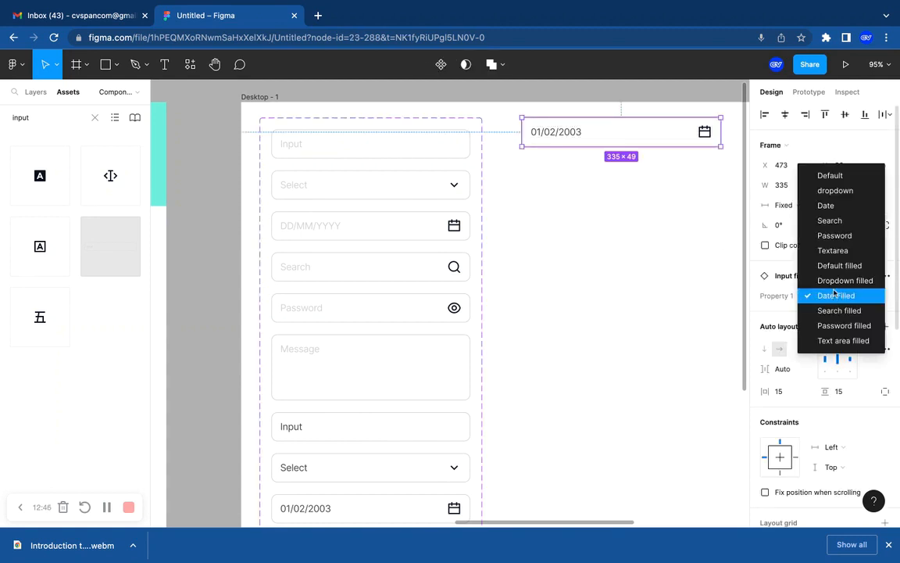
pyautogui.click(828, 176)
pyautogui.click(574, 193)
# Make the hidden FF0000 fill visible on the Default variant inside the Input field component set and deselect it
pyautogui.click(424, 148)
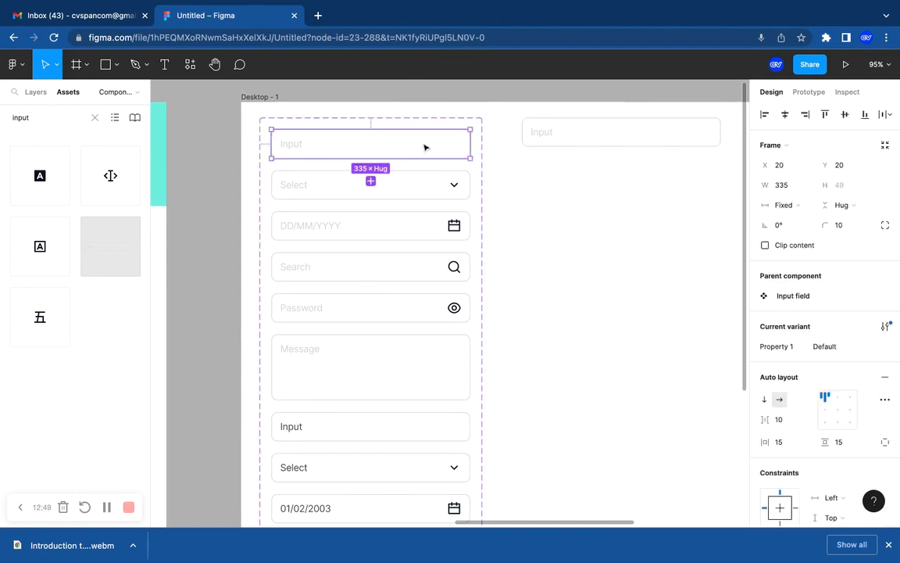
pyautogui.scroll(-3, 825, 419)
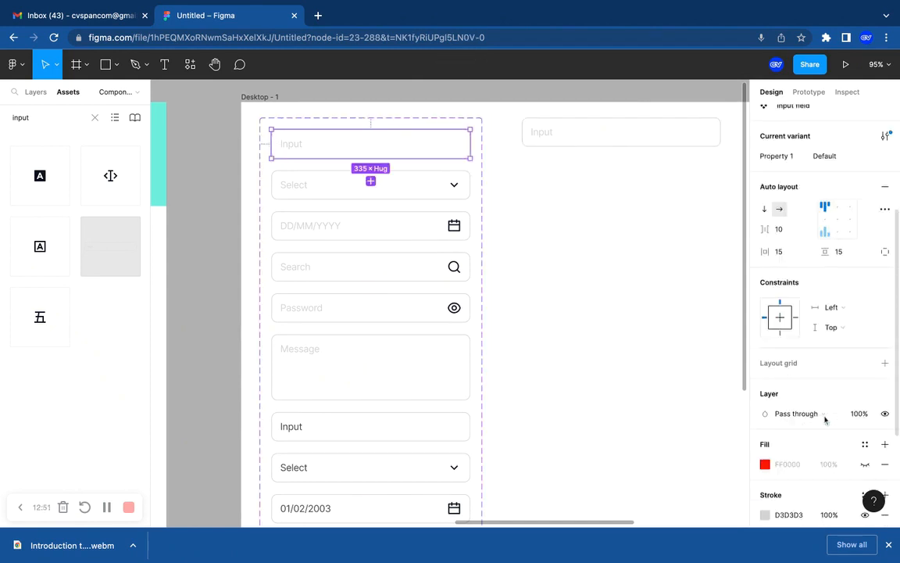
pyautogui.click(865, 463)
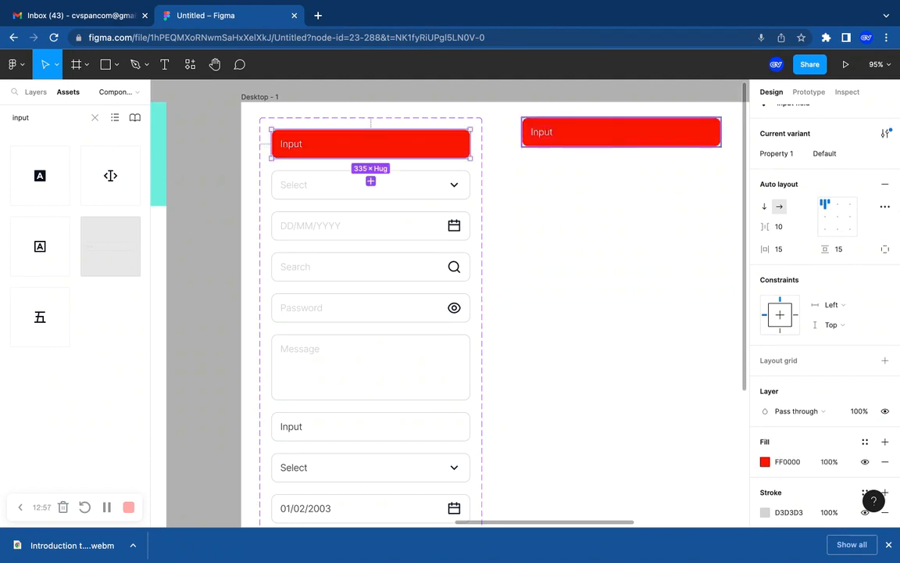
pyautogui.click(592, 177)
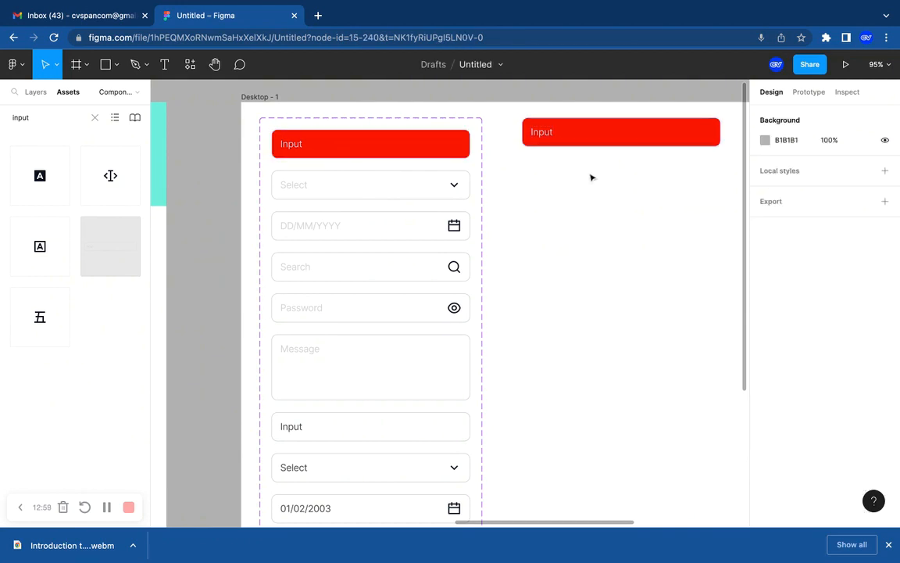
# Change the red Input field instance beside the component set to the dropdown variant and deselect it
pyautogui.click(598, 139)
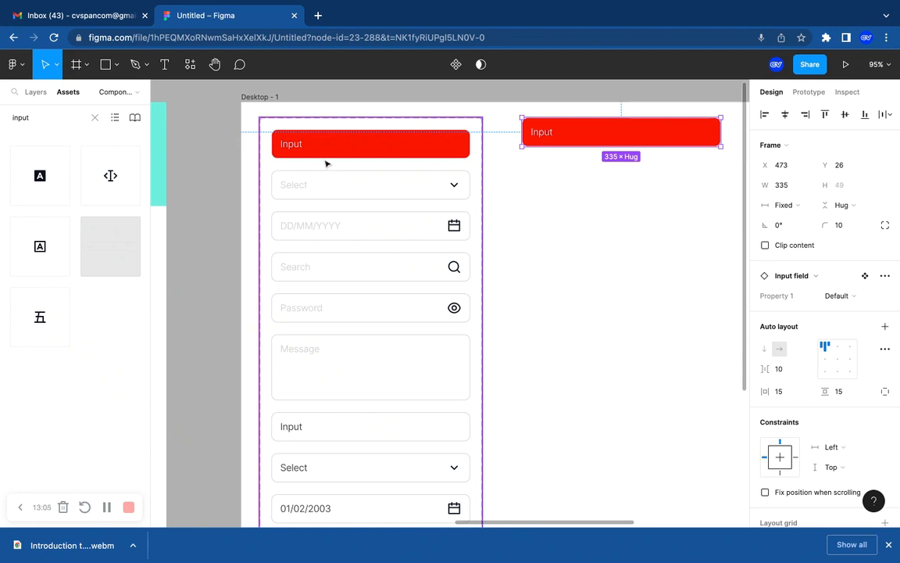
pyautogui.click(838, 297)
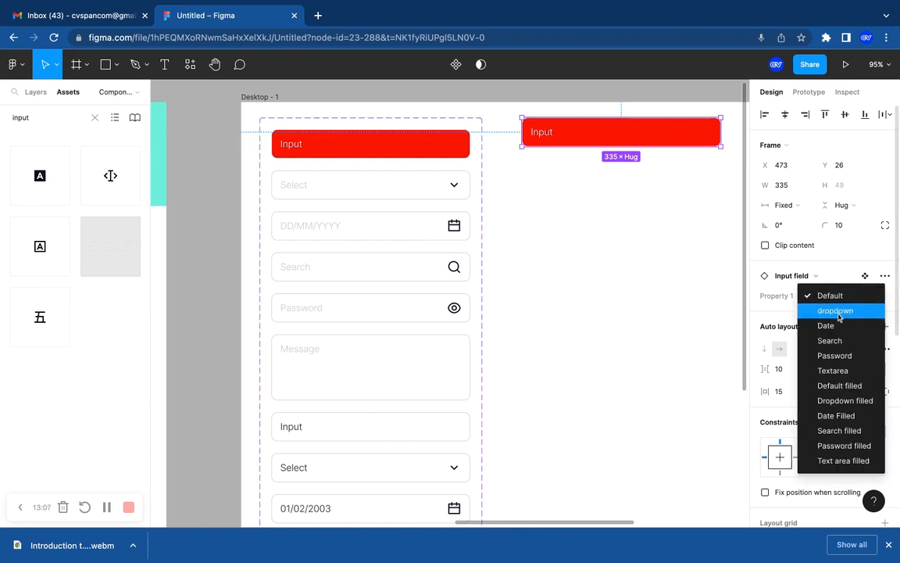
pyautogui.click(834, 310)
pyautogui.click(693, 184)
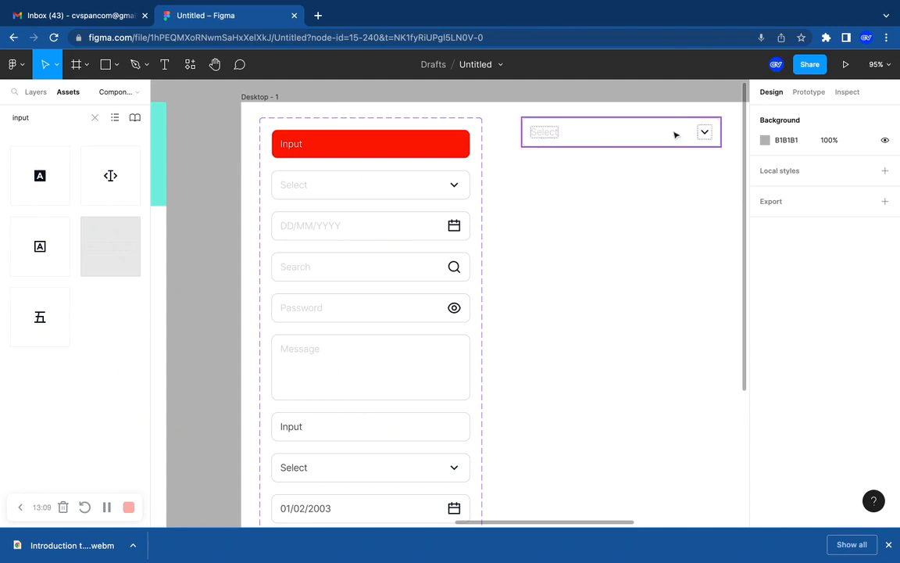
# Make the hidden fill visible on the dropdown variant inside the Input field component set, recolor it to 0038FF blue, and deselect it
pyautogui.click(378, 190)
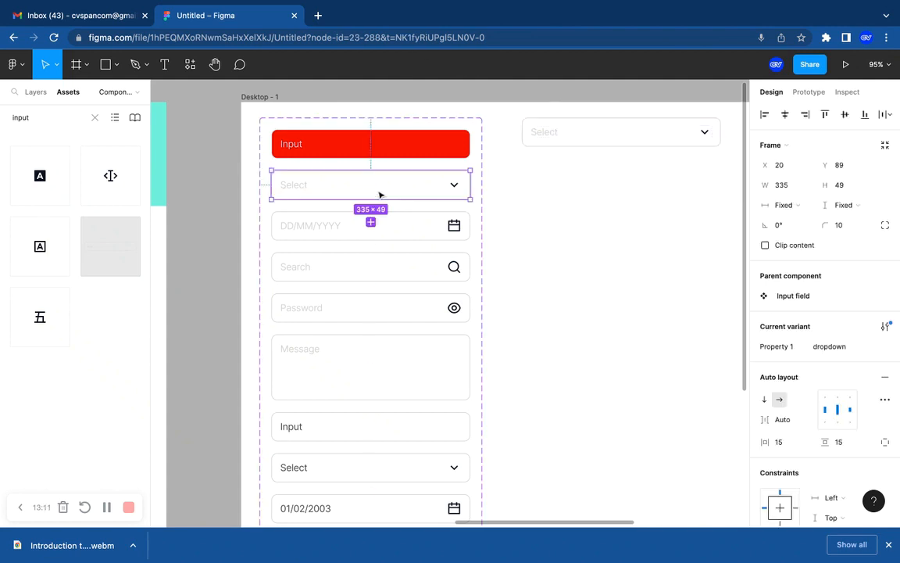
pyautogui.scroll(-5, 860, 469)
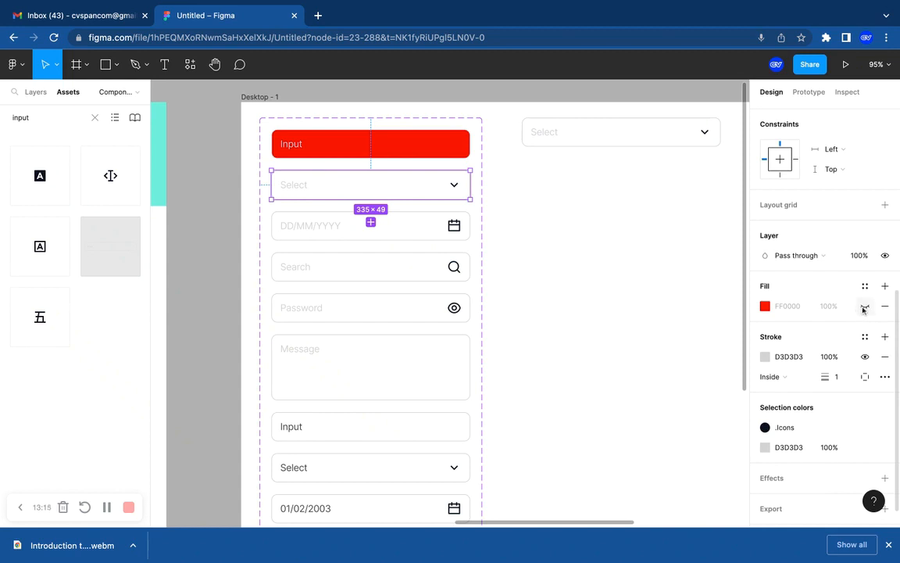
pyautogui.click(864, 307)
pyautogui.click(765, 307)
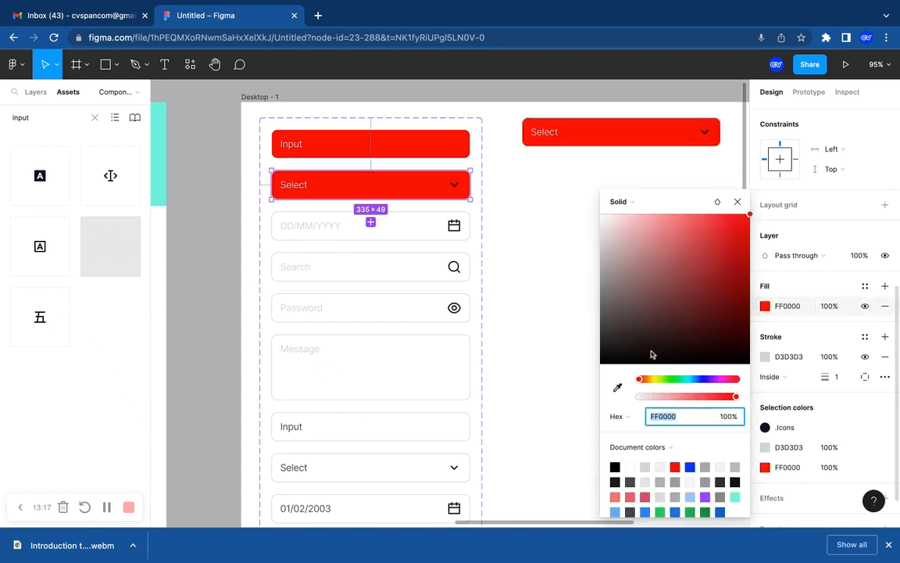
pyautogui.click(692, 379)
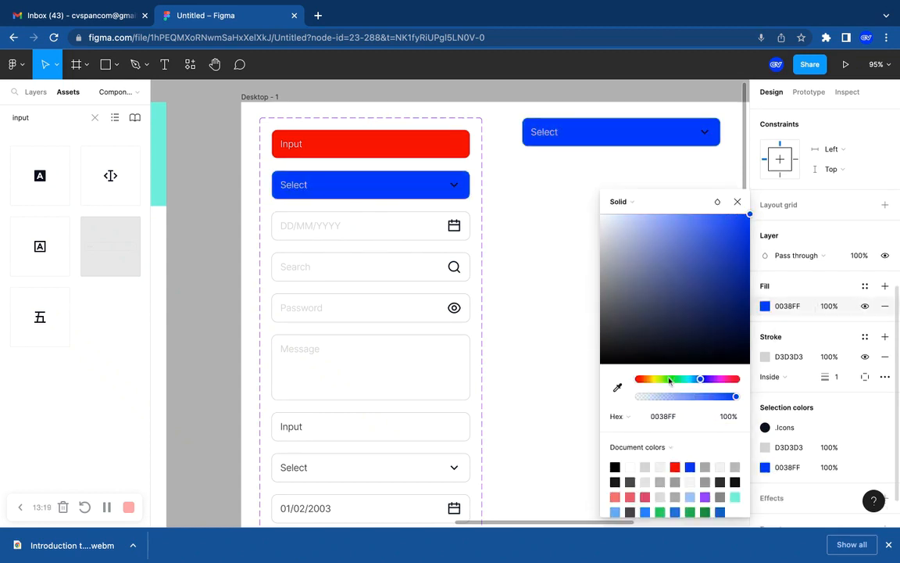
pyautogui.click(581, 303)
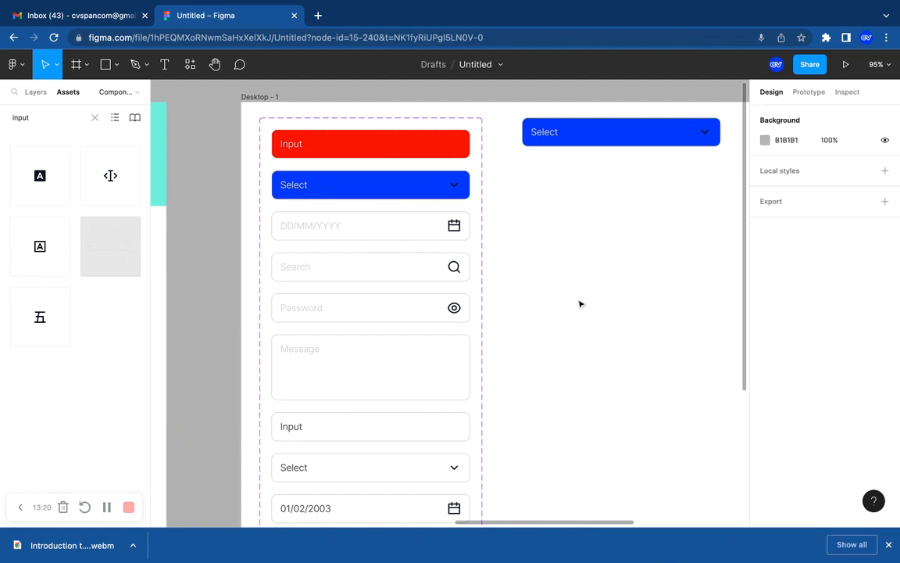
# Switch the blue Input field instance beside the component set to the Date variant and again to Default
pyautogui.click(654, 143)
pyautogui.click(844, 304)
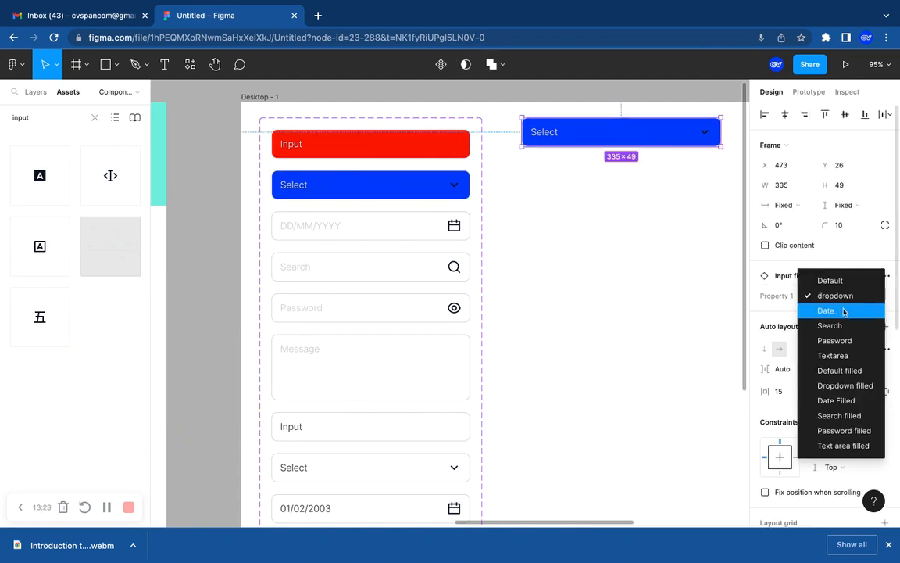
pyautogui.click(844, 311)
pyautogui.click(843, 298)
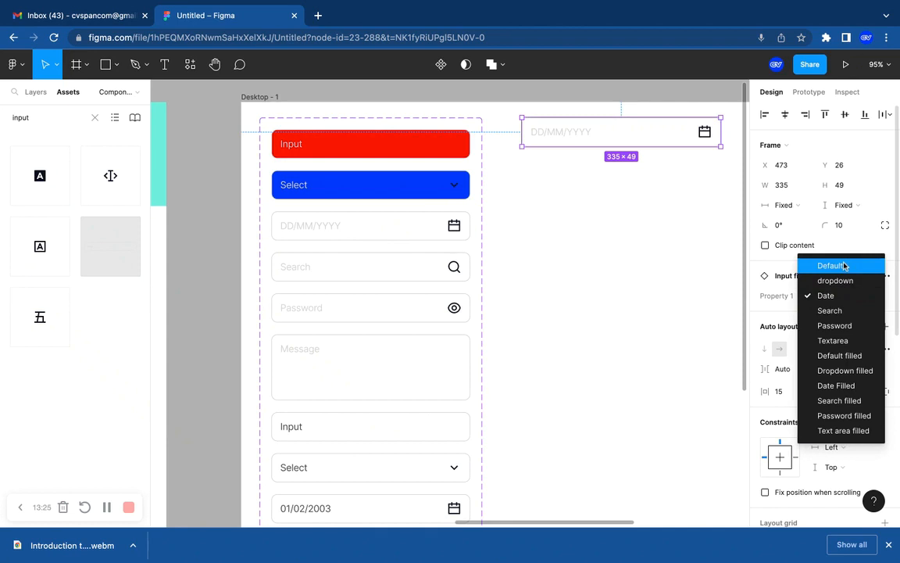
pyautogui.click(843, 267)
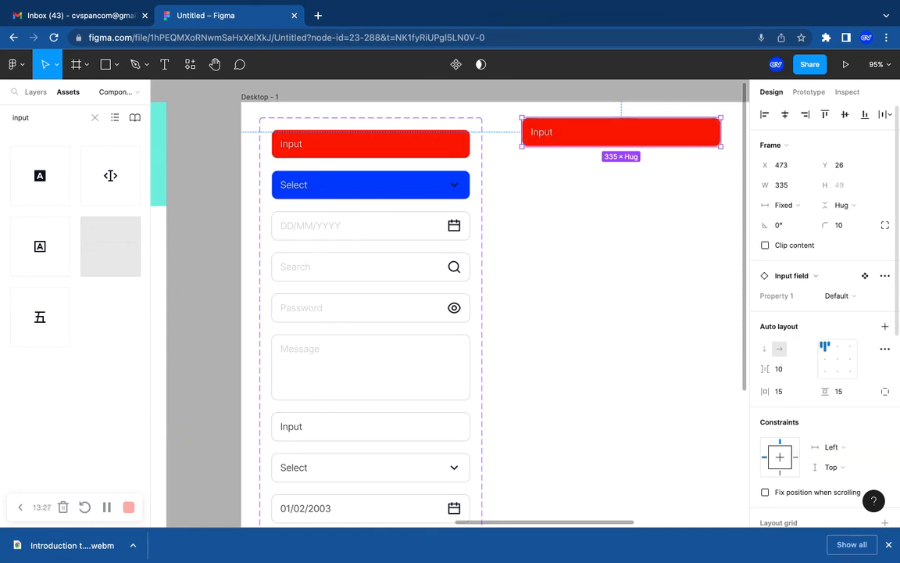